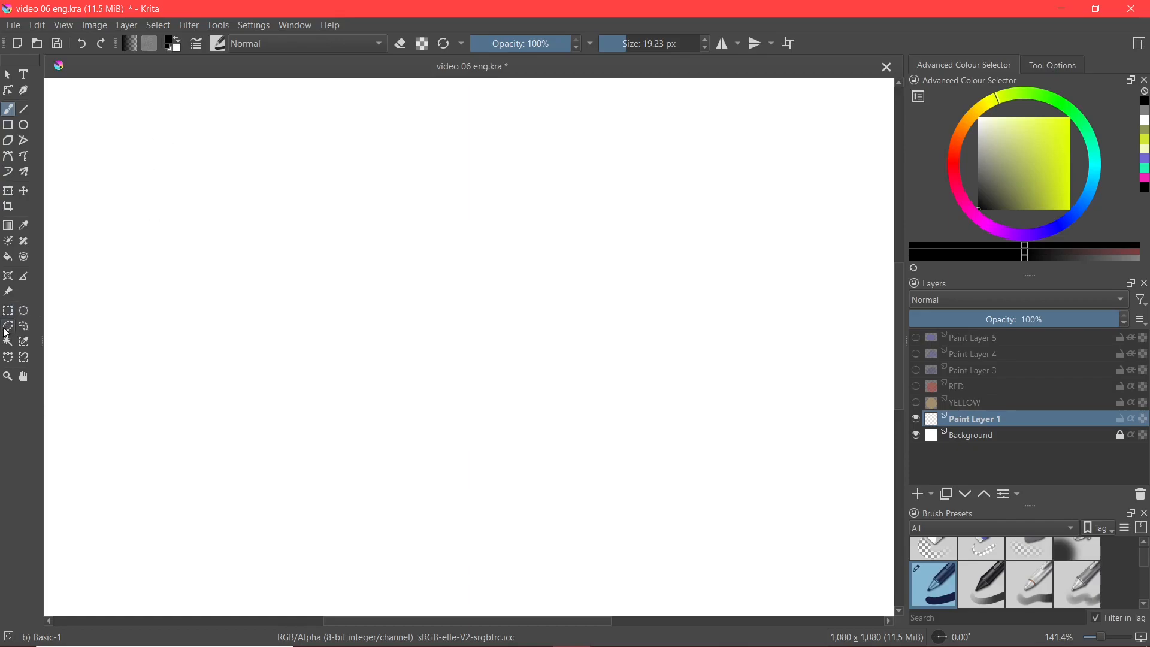
# Step: Make a large rectangular selection on the empty Paint Layer 1, near the canvas's upper part
pyautogui.click(23, 343)
pyautogui.click(9, 313)
pyautogui.click(24, 345)
pyautogui.click(13, 329)
pyautogui.click(9, 313)
pyautogui.moveTo(124, 127); pyautogui.dragTo(474, 374)
# Step: Paint broad diagonal magenta brush strokes across the rectangular selection and beyond its edges, with the brush size at 52.74 px
pyautogui.click(8, 112)
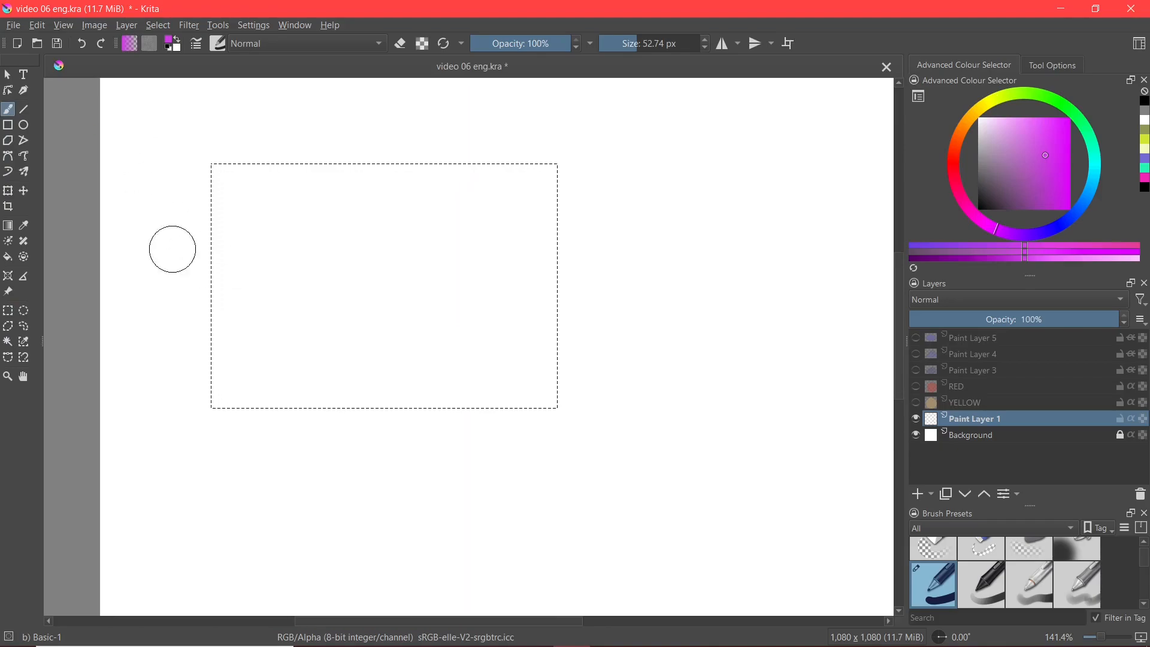
pyautogui.moveTo(164, 239)
pyautogui.mouseDown()
pyautogui.moveTo(321, 489)
pyautogui.moveTo(441, 599)
pyautogui.mouseUp()
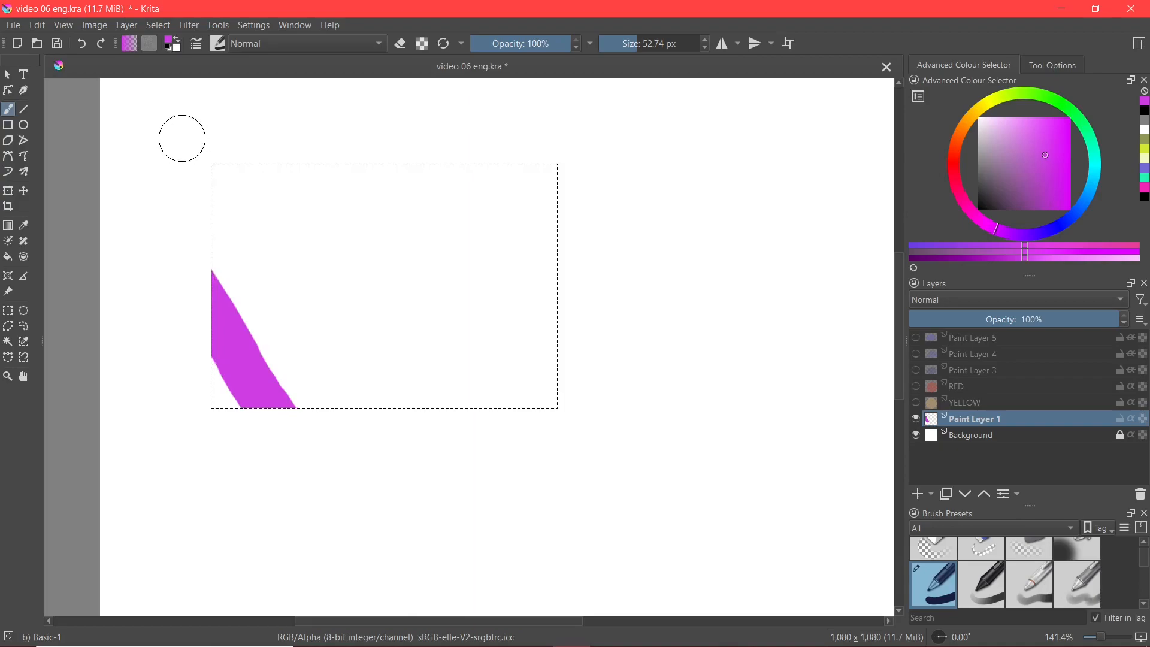
pyautogui.moveTo(180, 134); pyautogui.dragTo(444, 580)
pyautogui.moveTo(267, 157); pyautogui.dragTo(452, 490)
pyautogui.moveTo(322, 123); pyautogui.dragTo(544, 549)
pyautogui.moveTo(411, 133); pyautogui.dragTo(447, 198)
pyautogui.moveTo(447, 198); pyautogui.dragTo(561, 429)
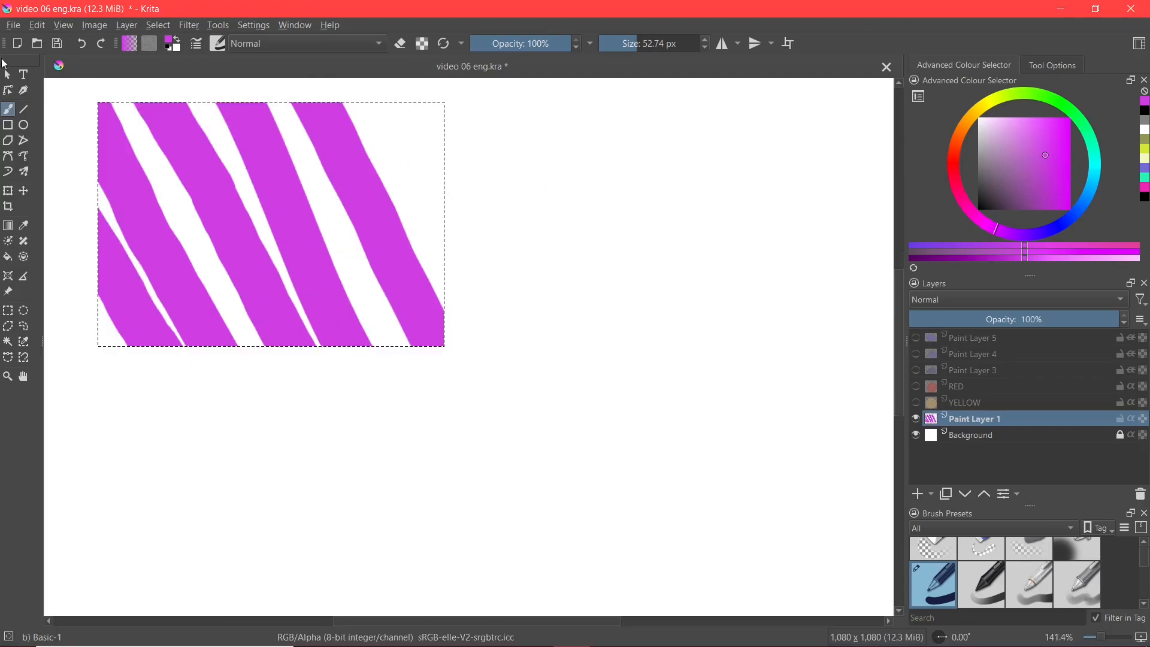
# Step: Make a wide, low rectangular selection just below the magenta stripes
pyautogui.click(8, 311)
pyautogui.click(9, 312)
pyautogui.moveTo(302, 423); pyautogui.dragTo(305, 409)
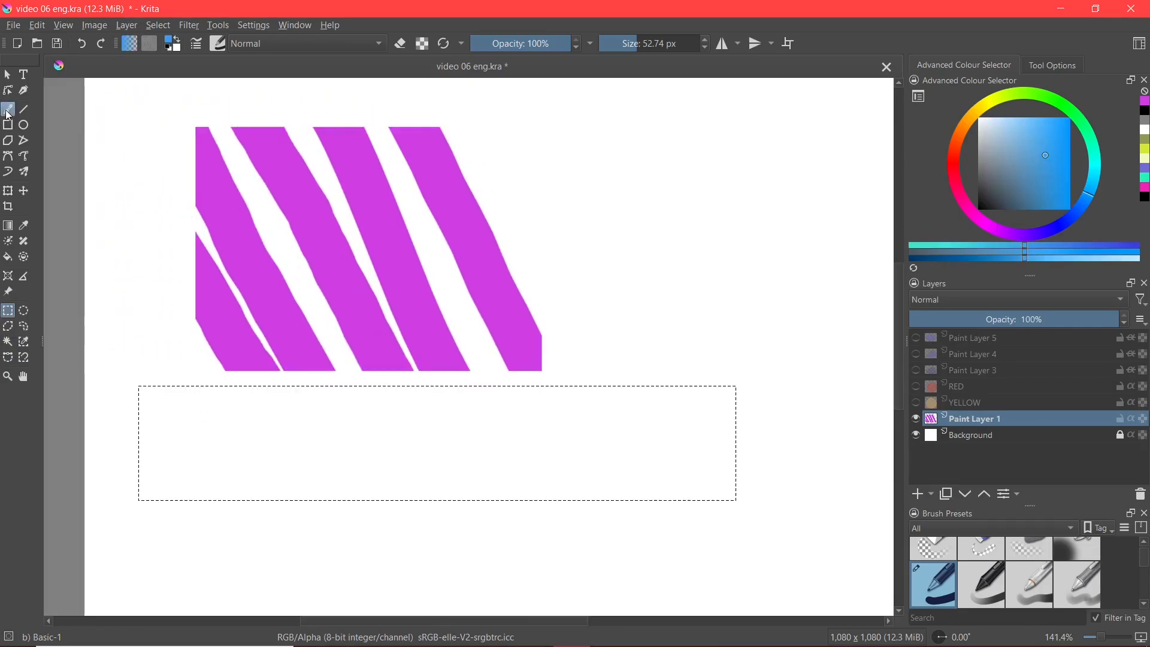
# Step: Paint crossing diagonal blue brush strokes through the wide rectangular selection along its full length
pyautogui.click(8, 111)
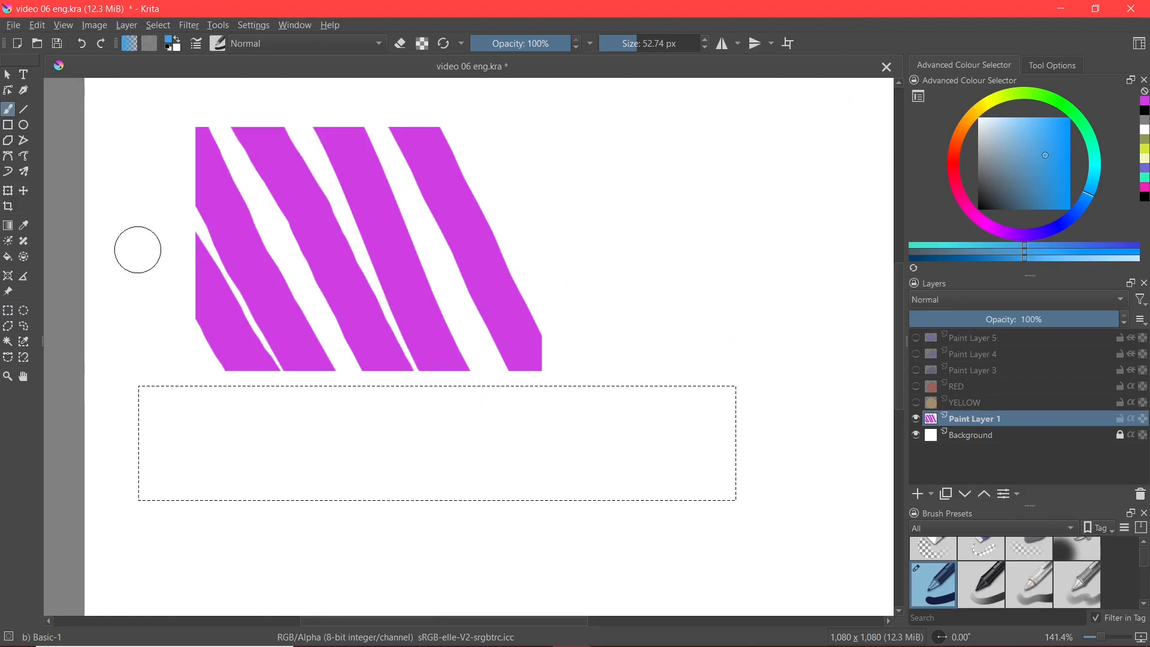
pyautogui.moveTo(180, 227); pyautogui.dragTo(275, 559)
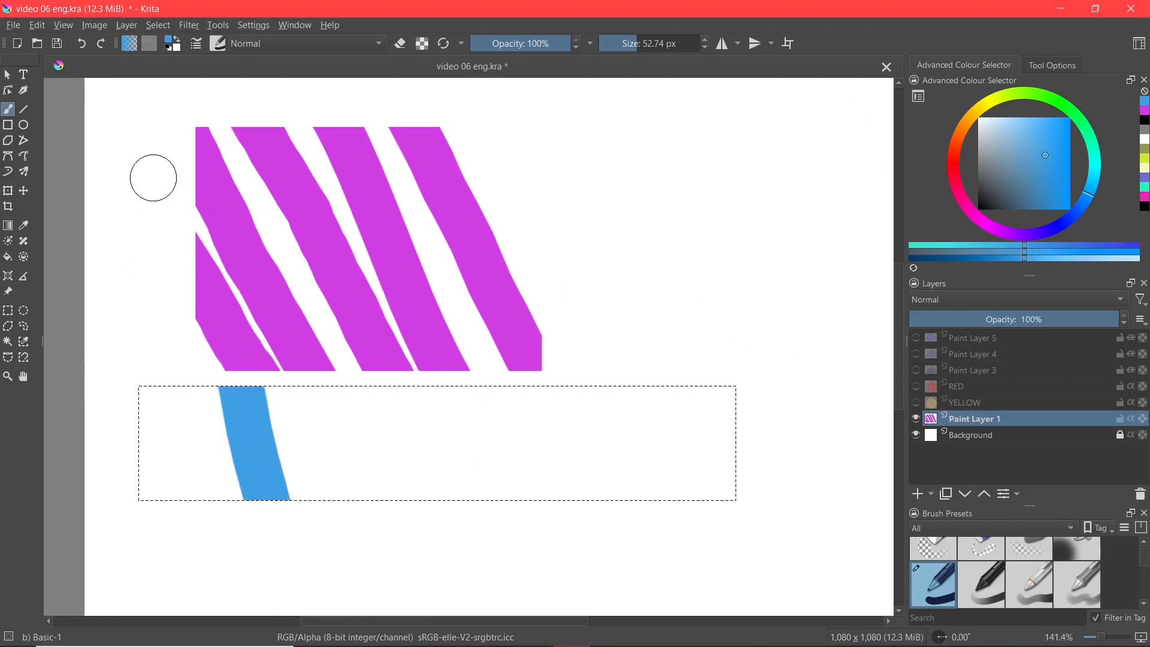
pyautogui.moveTo(349, 352); pyautogui.dragTo(413, 587)
pyautogui.moveTo(470, 288); pyautogui.dragTo(341, 516)
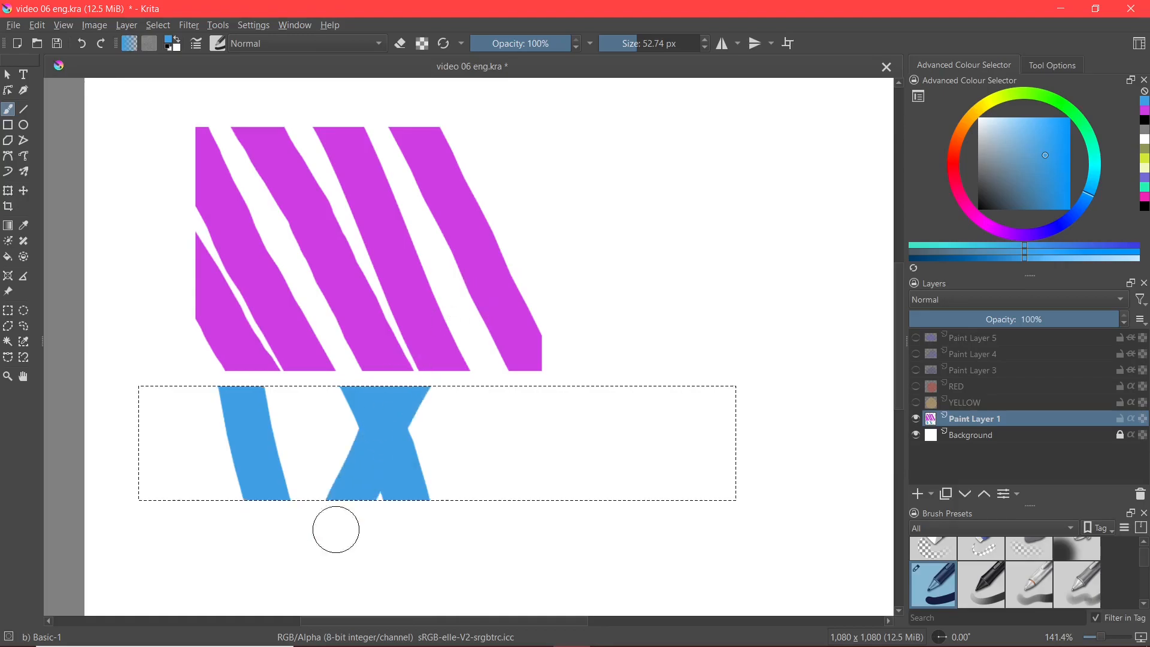
pyautogui.moveTo(136, 281); pyautogui.dragTo(344, 590)
pyautogui.moveTo(389, 311); pyautogui.dragTo(194, 611)
pyautogui.moveTo(497, 341); pyautogui.dragTo(661, 541)
pyautogui.moveTo(568, 323); pyautogui.dragTo(440, 545)
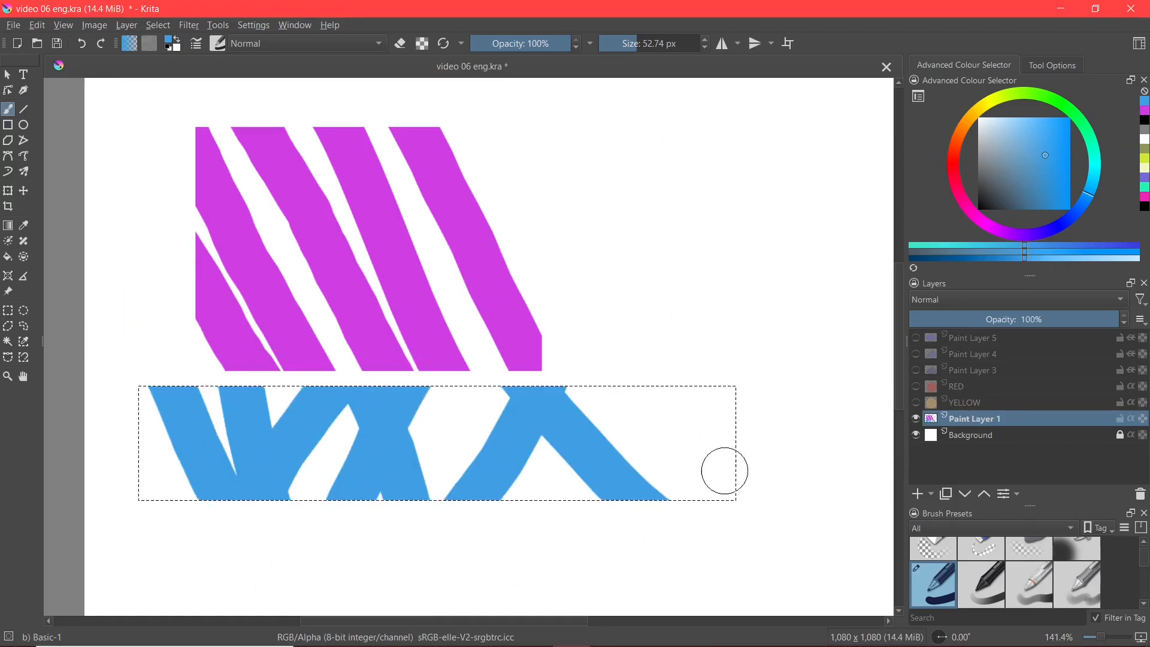
pyautogui.moveTo(721, 551); pyautogui.dragTo(606, 190)
pyautogui.moveTo(584, 543); pyautogui.dragTo(371, 158)
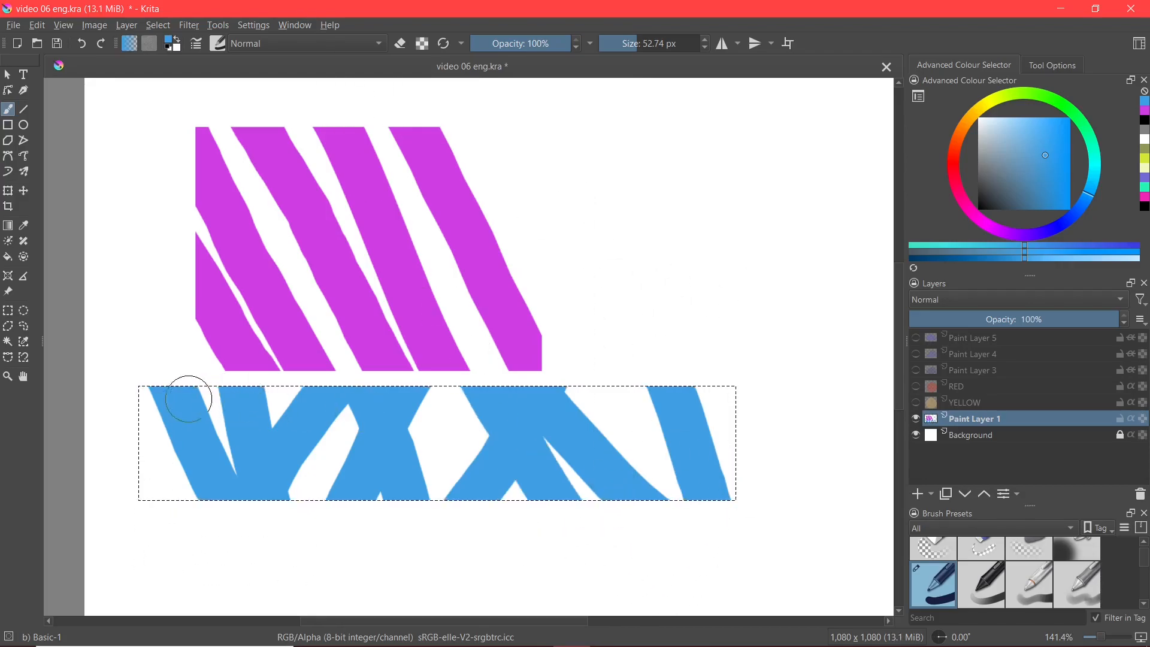
# Step: Draw a square selection beside the magenta stripes, followed by another rectangular selection over the end of the blue strokes
pyautogui.moveTo(808, 329); pyautogui.dragTo(759, 346)
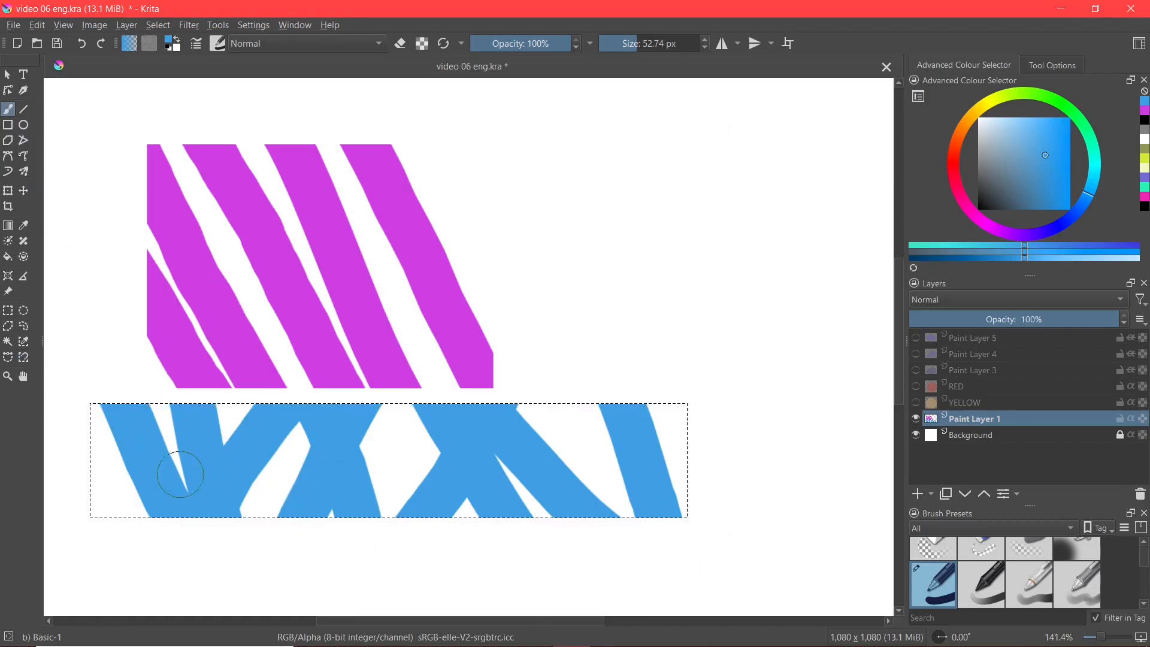
pyautogui.click(8, 312)
pyautogui.moveTo(530, 124)
pyautogui.mouseDown()
pyautogui.moveTo(713, 300)
pyautogui.moveTo(681, 293)
pyautogui.moveTo(716, 313)
pyautogui.moveTo(645, 315)
pyautogui.moveTo(673, 285)
pyautogui.moveTo(626, 216)
pyautogui.moveTo(788, 347)
pyautogui.moveTo(698, 354)
pyautogui.moveTo(847, 327)
pyautogui.moveTo(758, 324)
pyautogui.moveTo(662, 231)
pyautogui.moveTo(680, 323)
pyautogui.moveTo(816, 394)
pyautogui.moveTo(680, 336)
pyautogui.moveTo(723, 349)
pyautogui.moveTo(744, 373)
pyautogui.moveTo(757, 352)
pyautogui.moveTo(751, 334)
pyautogui.mouseUp()
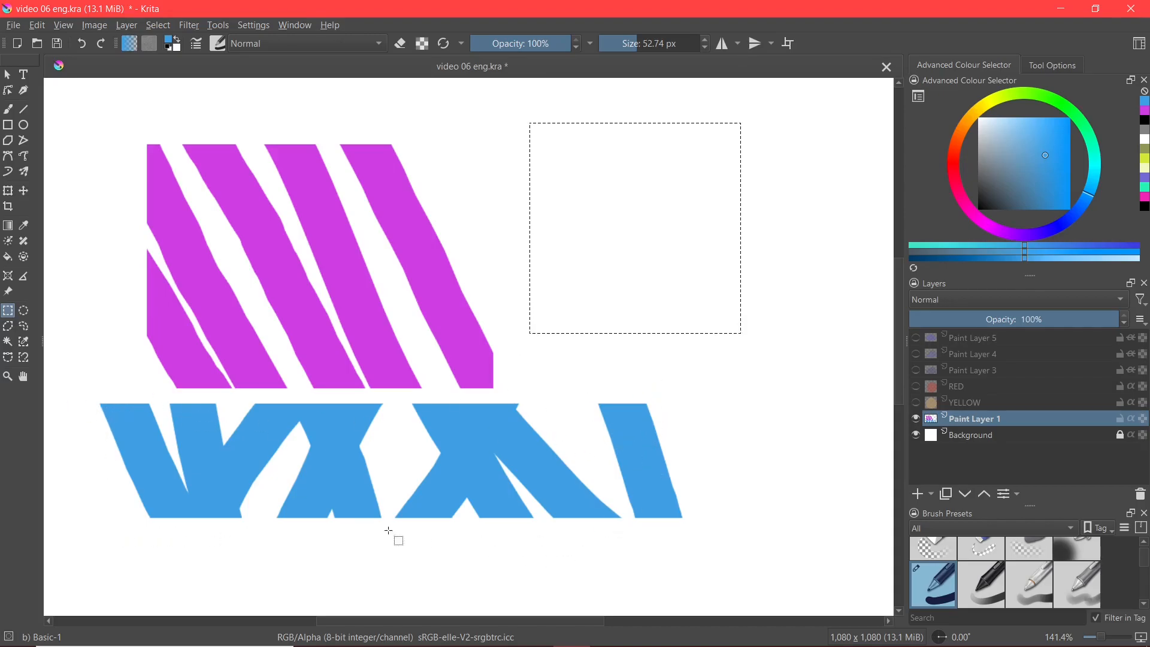
pyautogui.moveTo(570, 206); pyautogui.dragTo(773, 370)
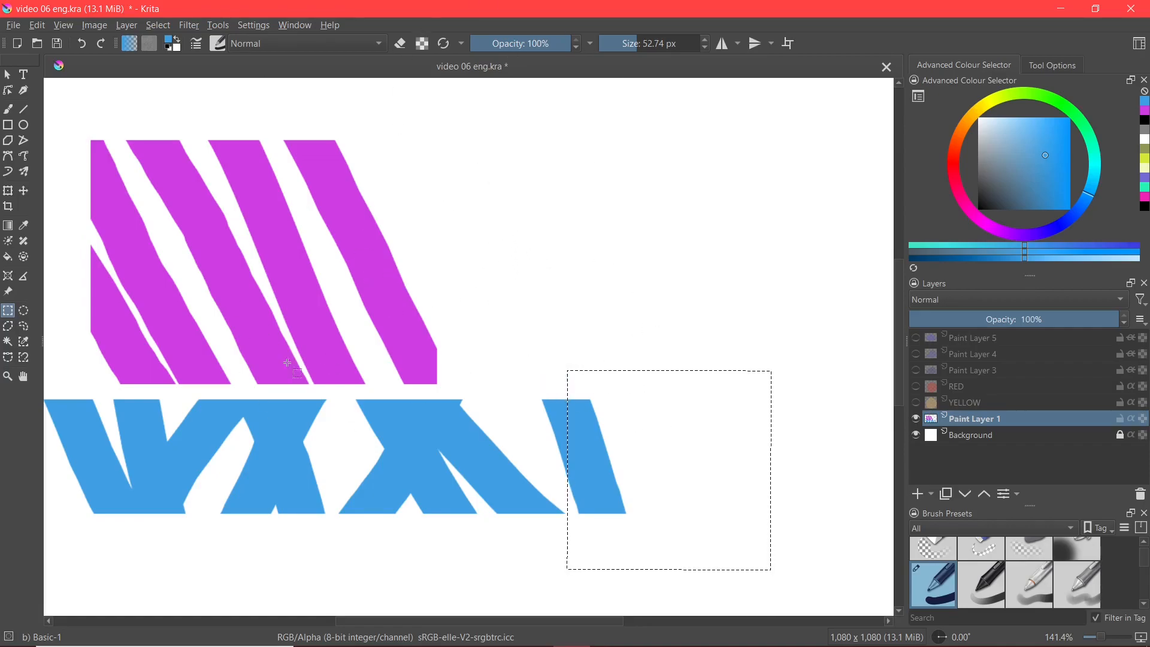
# Step: Make a tall elliptical selection over the last magenta stripe and the blue strokes, and paint horizontal green bands across it
pyautogui.click(24, 315)
pyautogui.moveTo(359, 110); pyautogui.dragTo(494, 600)
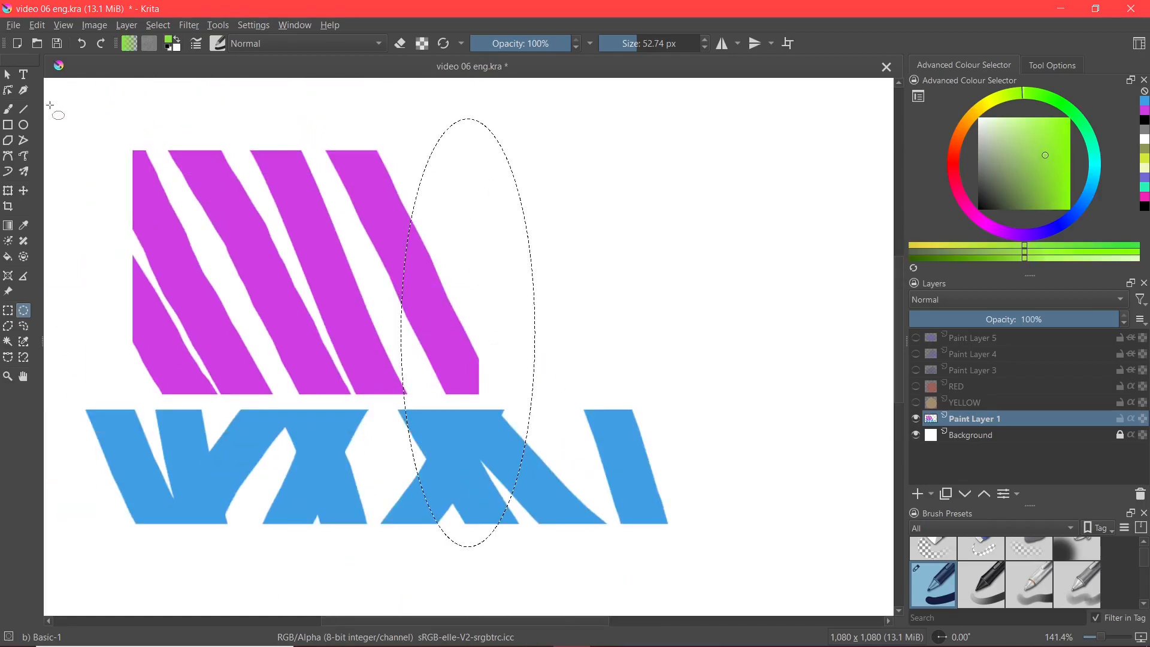
pyautogui.click(8, 110)
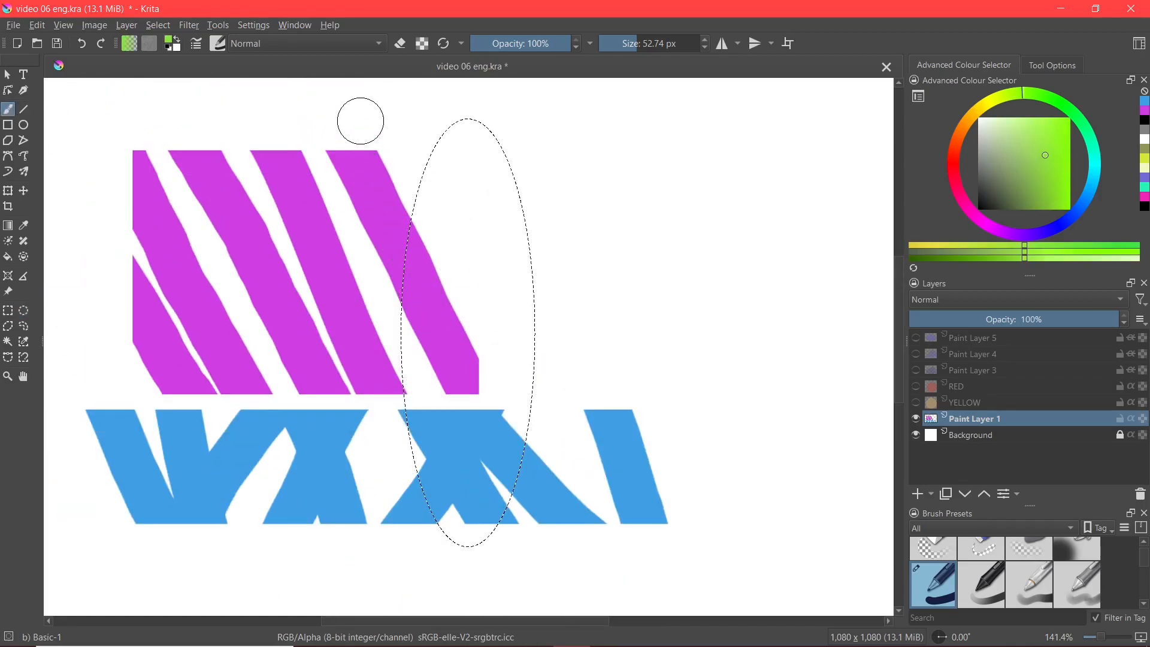
pyautogui.moveTo(359, 119); pyautogui.dragTo(799, 220)
pyautogui.moveTo(718, 228)
pyautogui.mouseDown()
pyautogui.moveTo(58, 297)
pyautogui.moveTo(599, 331)
pyautogui.mouseUp()
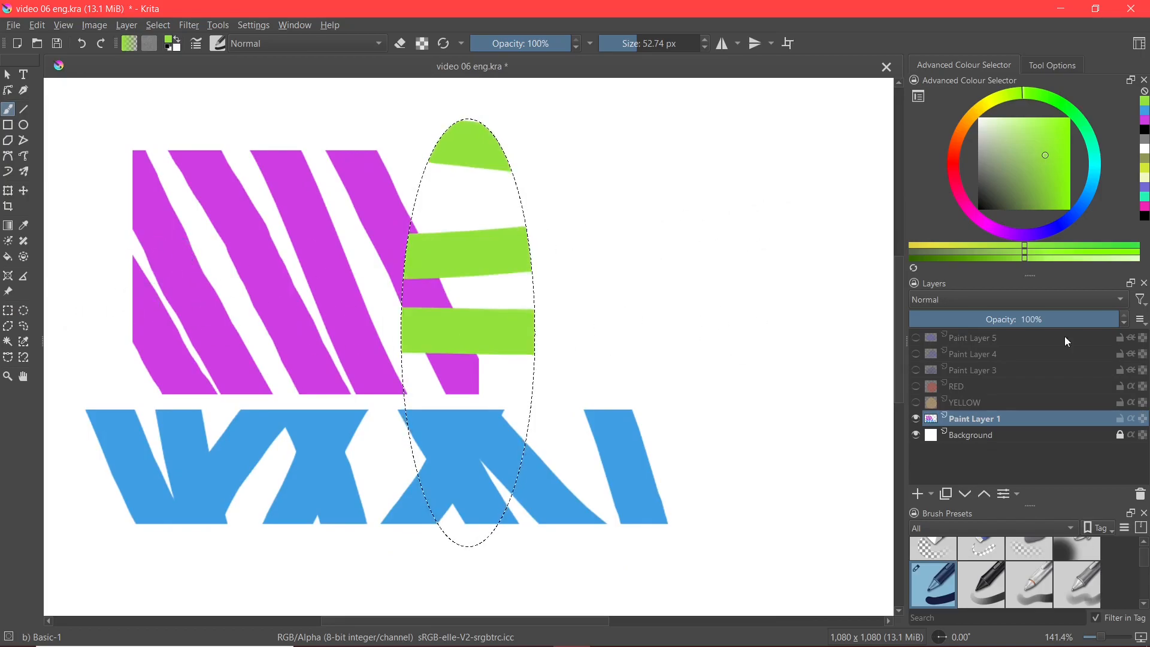
pyautogui.moveTo(597, 425); pyautogui.dragTo(323, 414)
pyautogui.moveTo(323, 484); pyautogui.dragTo(836, 498)
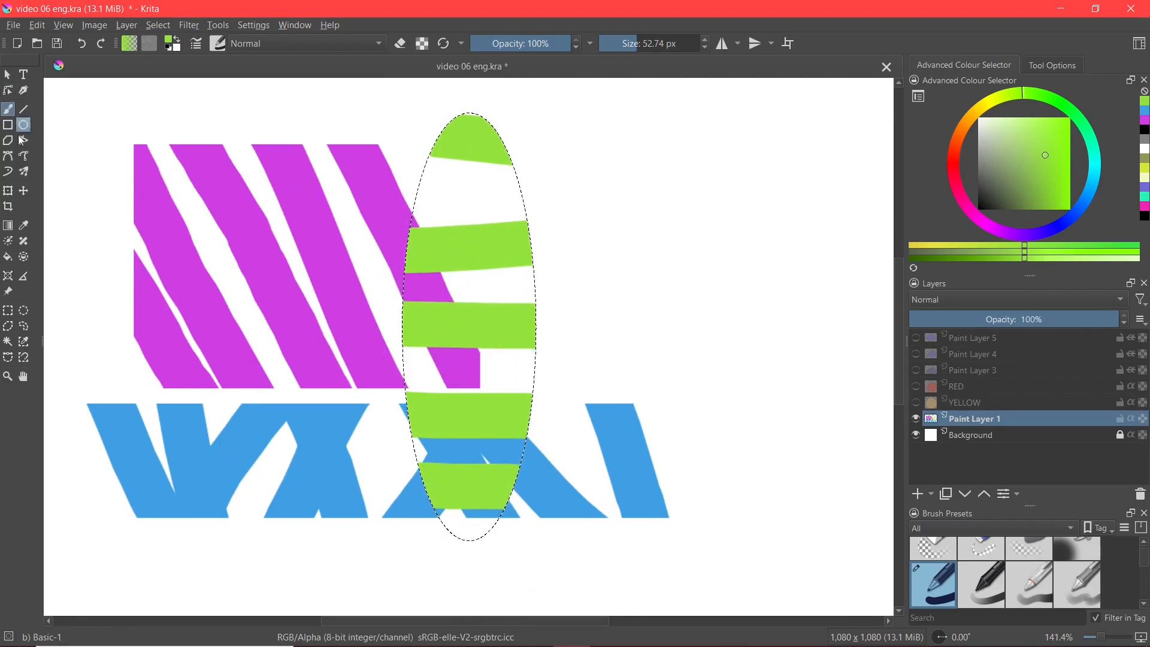
# Step: Make a circular selection to the right of the green bands, overlapping the last blue stroke
pyautogui.click(24, 310)
pyautogui.moveTo(625, 245); pyautogui.dragTo(647, 268)
pyautogui.moveTo(524, 116); pyautogui.dragTo(731, 482)
# Step: Paint crossing pink brush strokes through the circular selection
pyautogui.click(8, 109)
pyautogui.moveTo(562, 243); pyautogui.dragTo(546, 470)
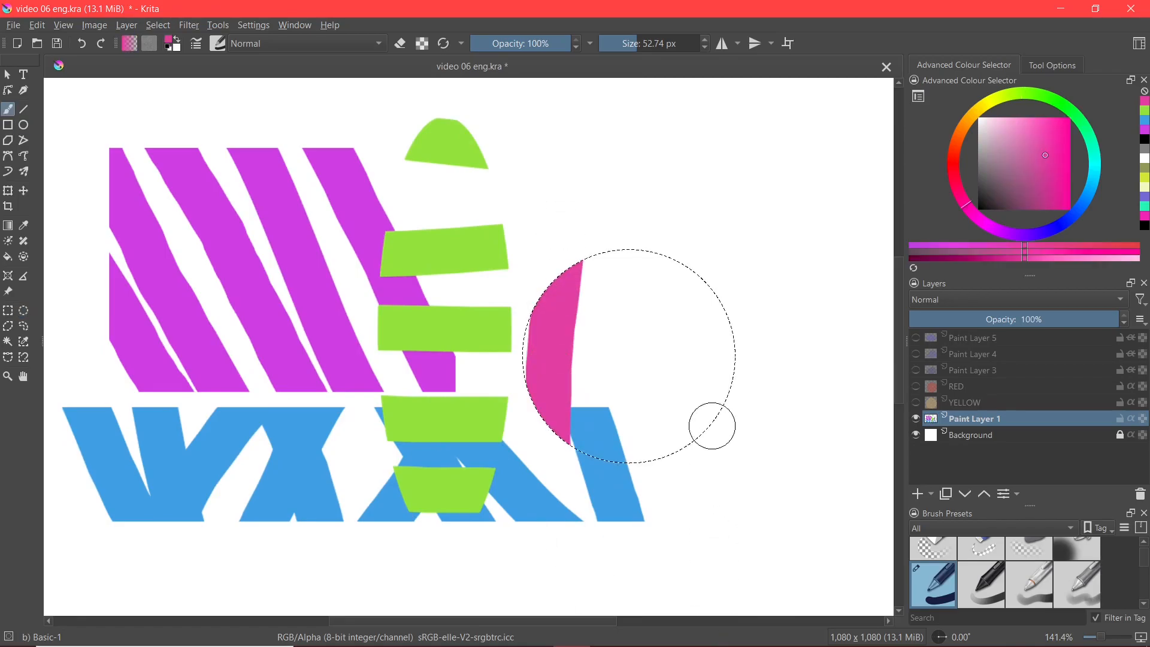
pyautogui.moveTo(760, 228)
pyautogui.mouseDown()
pyautogui.moveTo(571, 337)
pyautogui.moveTo(434, 466)
pyautogui.mouseUp()
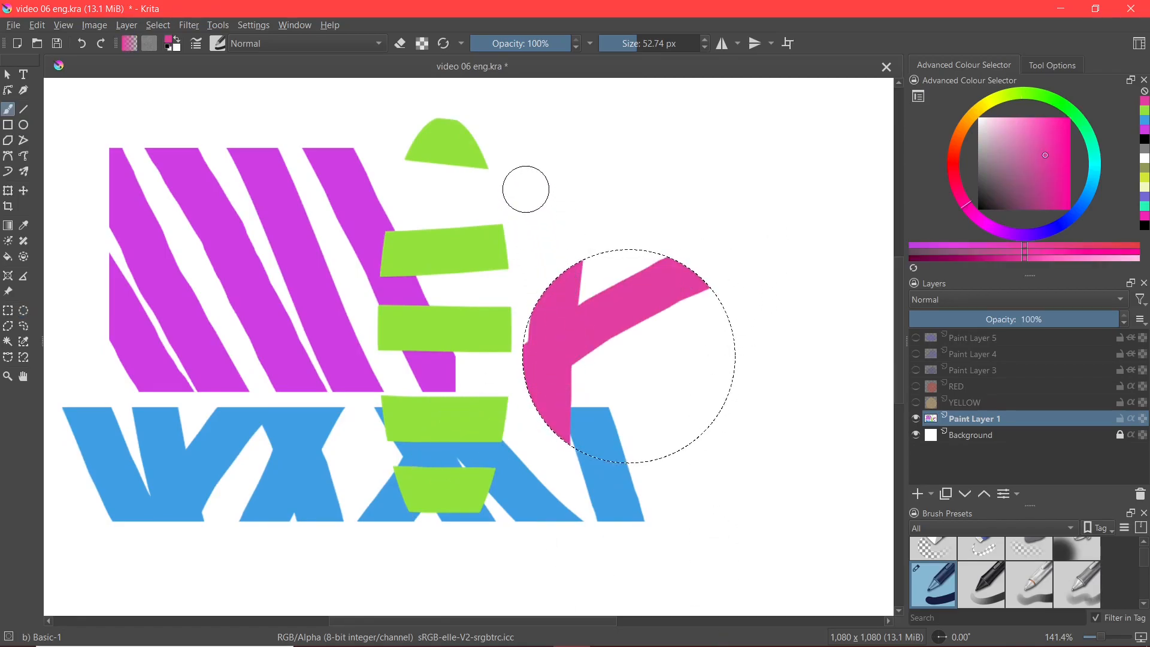
pyautogui.moveTo(528, 181); pyautogui.dragTo(765, 457)
pyautogui.moveTo(770, 326); pyautogui.dragTo(469, 595)
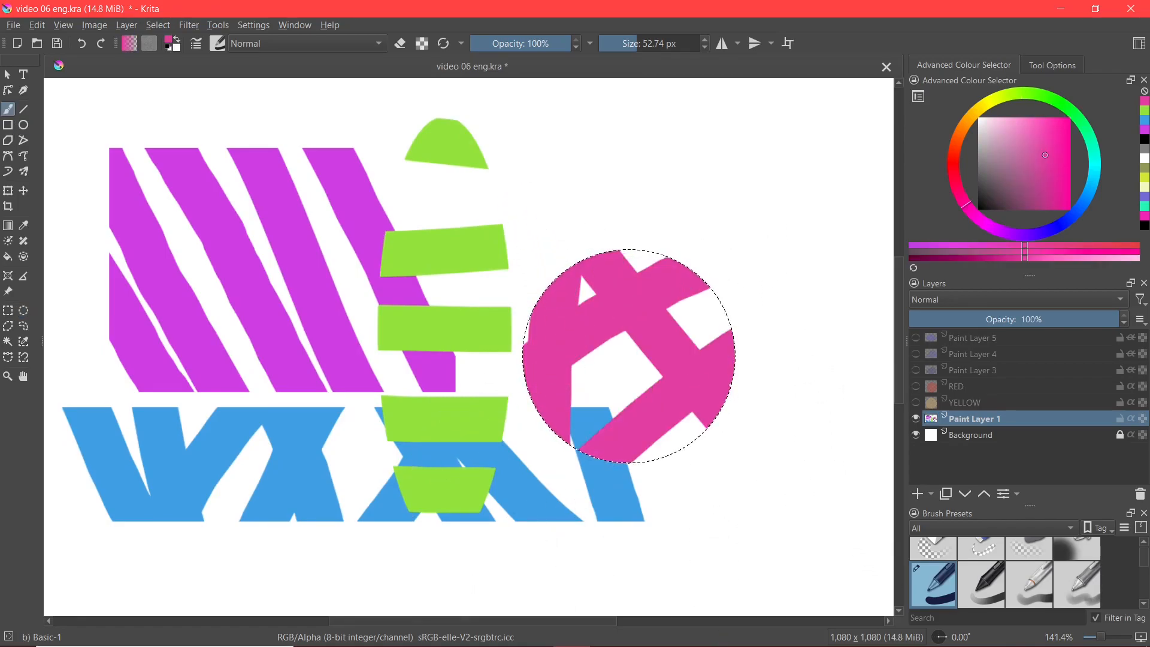
# Step: Toggle the display of the circular selection's outline back on and deselect the circle
pyautogui.moveTo(677, 340); pyautogui.dragTo(685, 346)
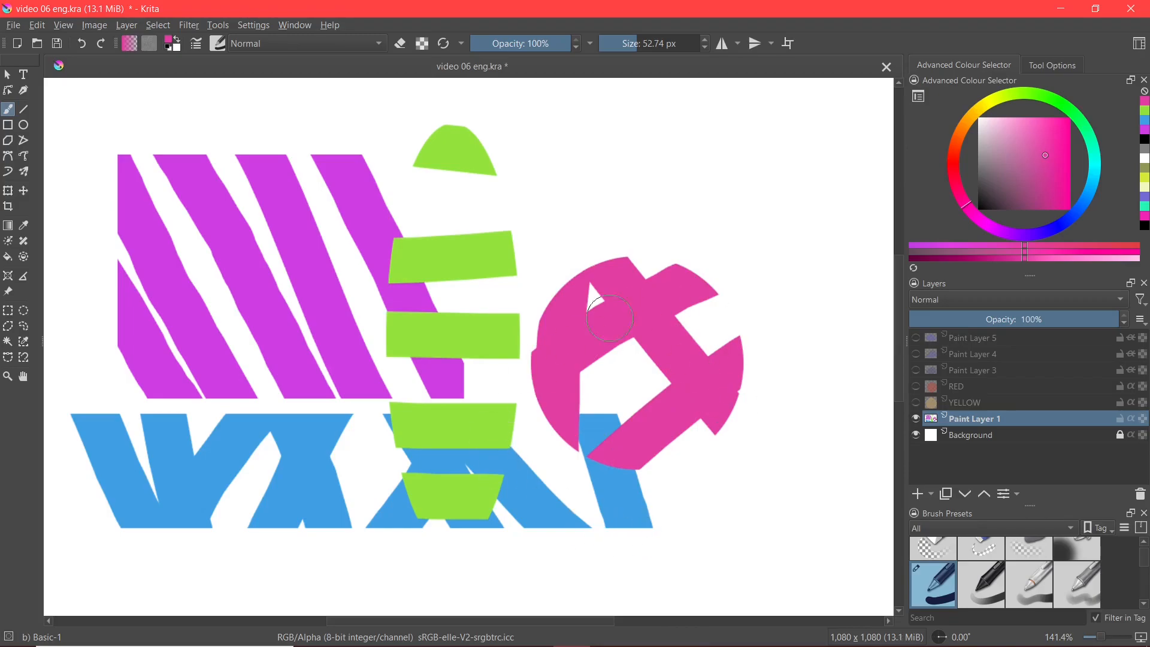
pyautogui.hotkey('ctrl', 'h')
pyautogui.click(159, 28)
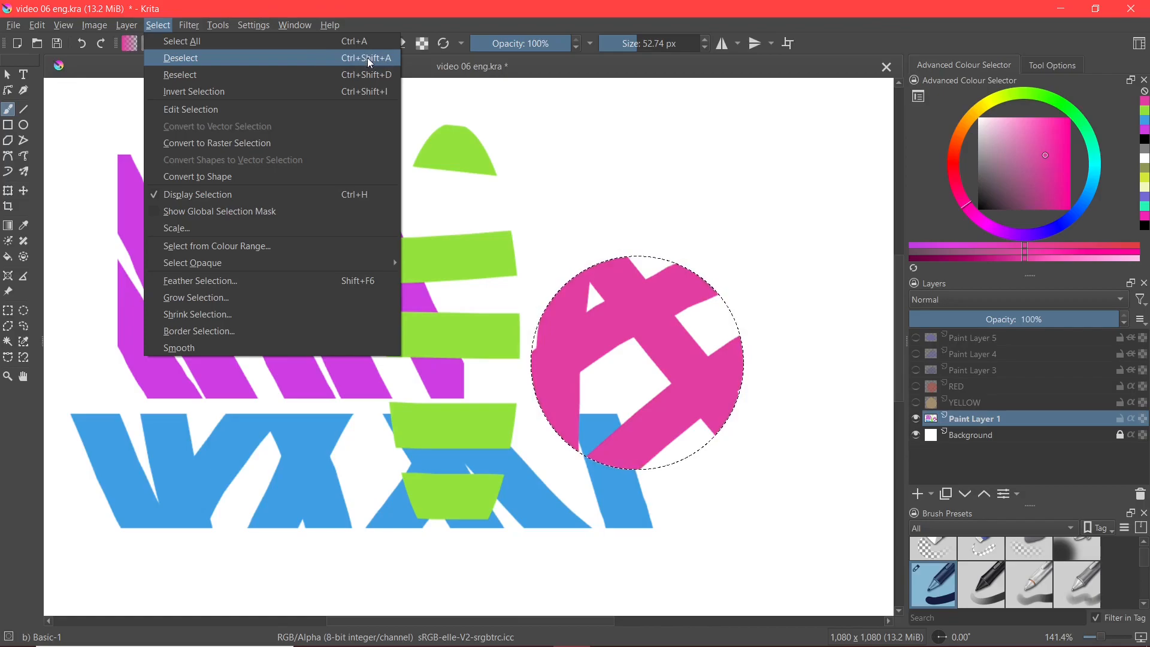
pyautogui.click(182, 58)
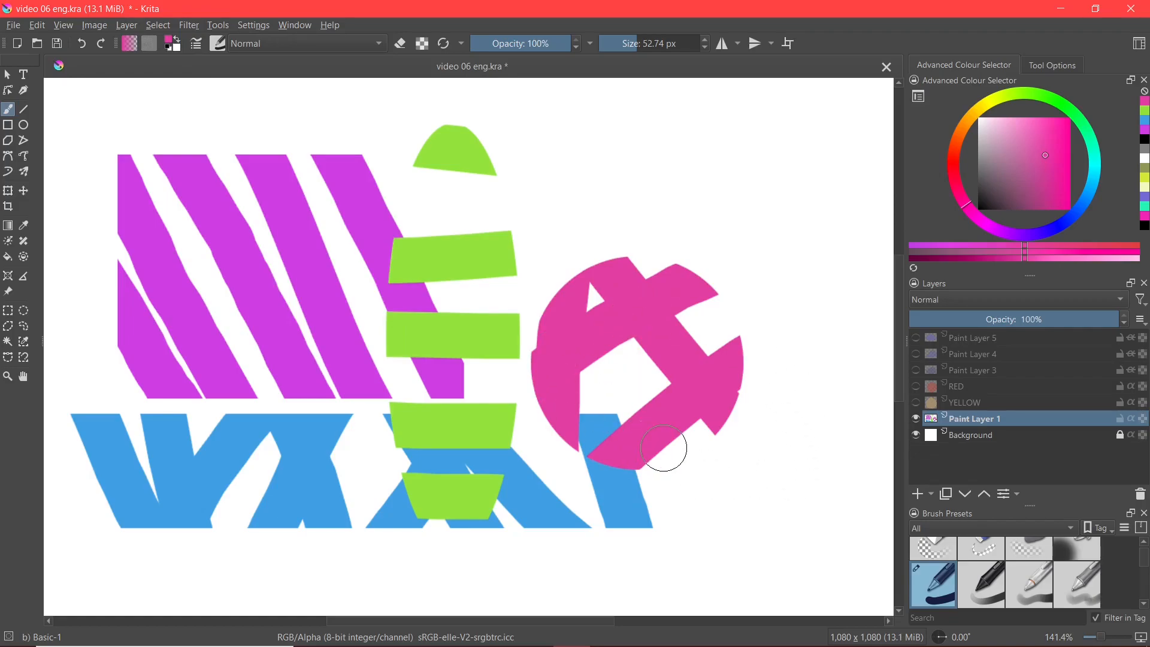
# Step: Reselect the circular selection around the pink strokes
pyautogui.click(159, 27)
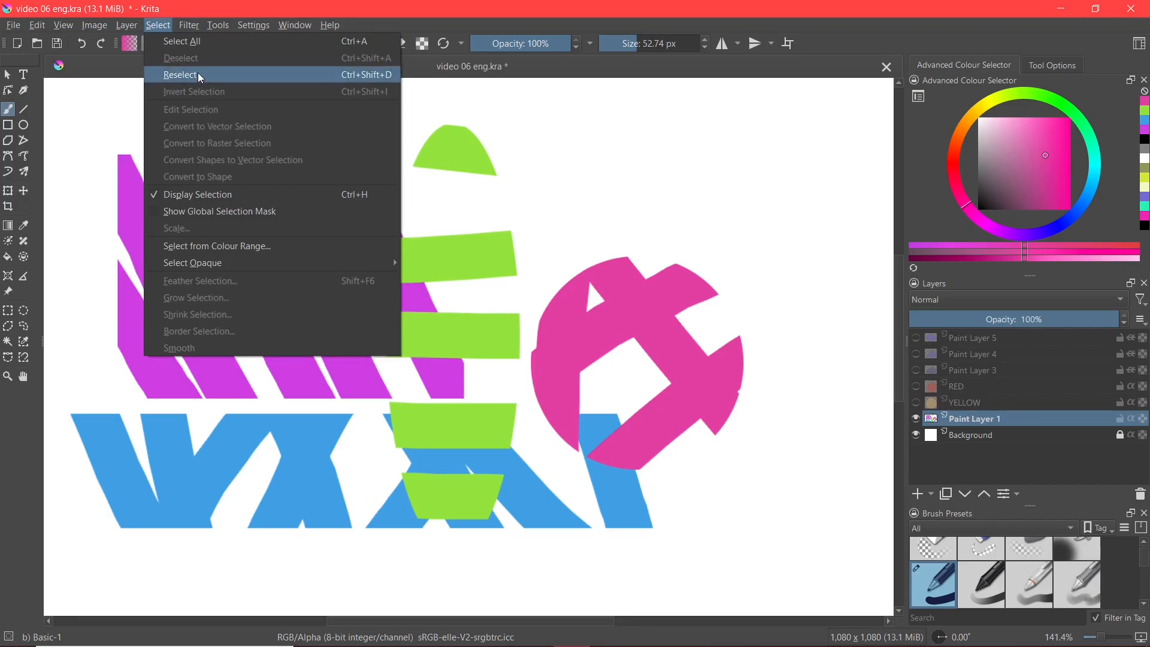
pyautogui.click(159, 25)
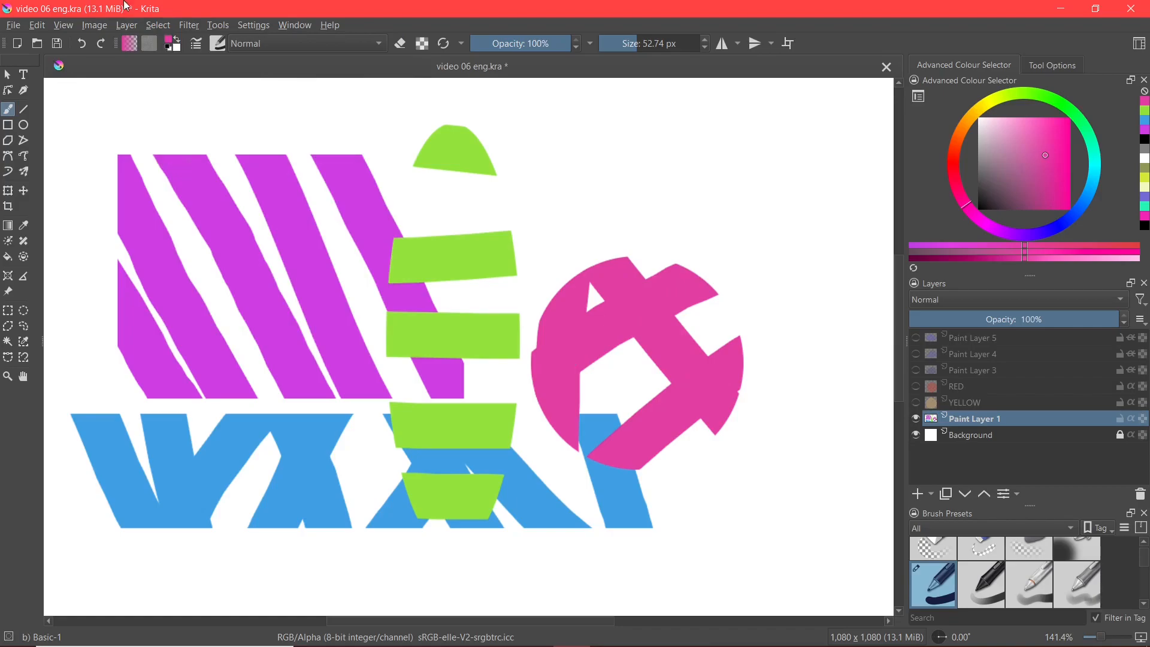
pyautogui.press('ctrl')
pyautogui.hotkey('ctrl', 'shift', 'd')
# Step: Select the entire canvas with Select All
pyautogui.click(157, 26)
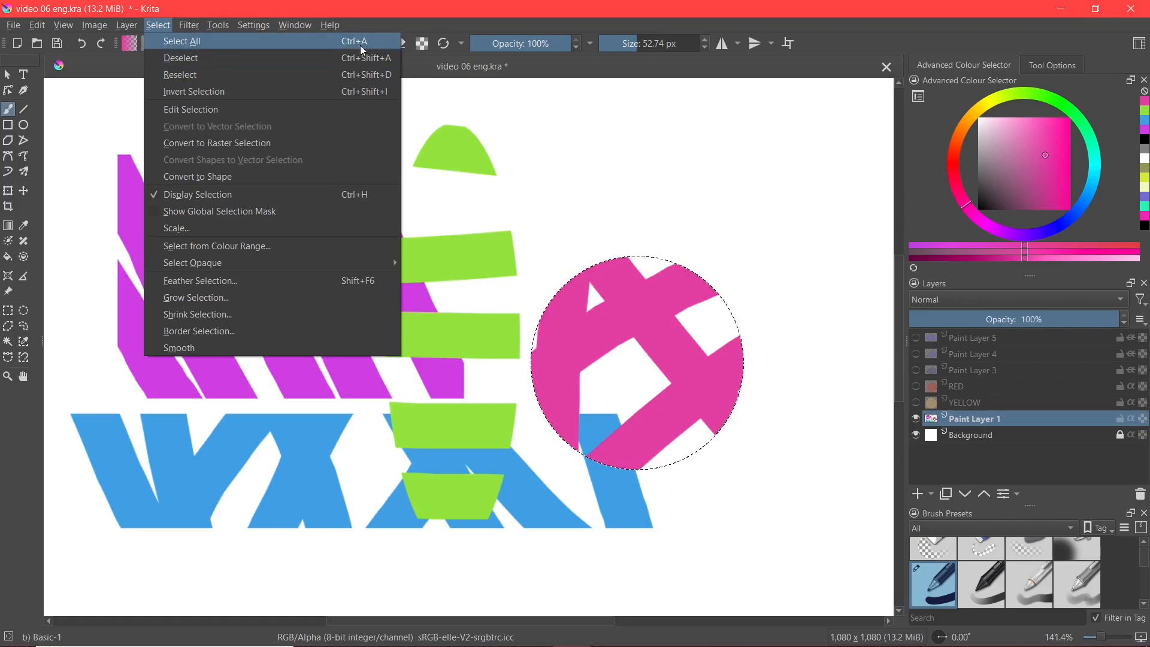
pyautogui.click(616, 208)
pyautogui.moveTo(759, 307)
pyautogui.mouseDown()
pyautogui.moveTo(715, 322)
pyautogui.moveTo(689, 307)
pyautogui.mouseUp()
pyautogui.hotkey('ctrl', 'z')
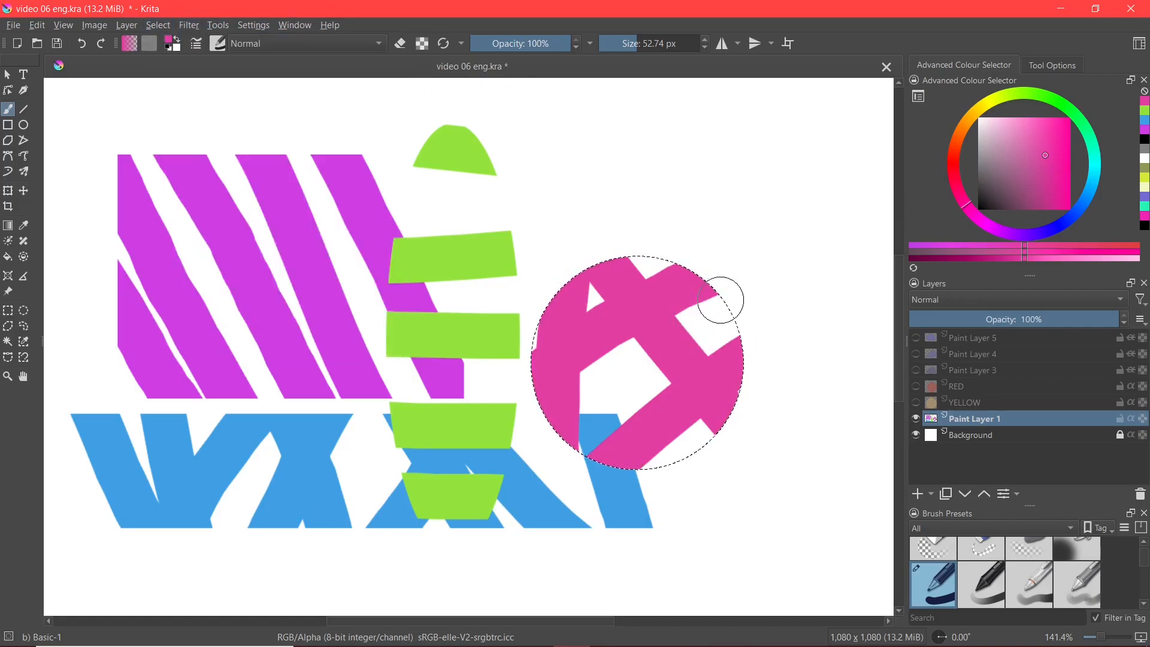
pyautogui.scroll(-2, 737, 258)
pyautogui.moveTo(754, 253); pyautogui.dragTo(651, 263)
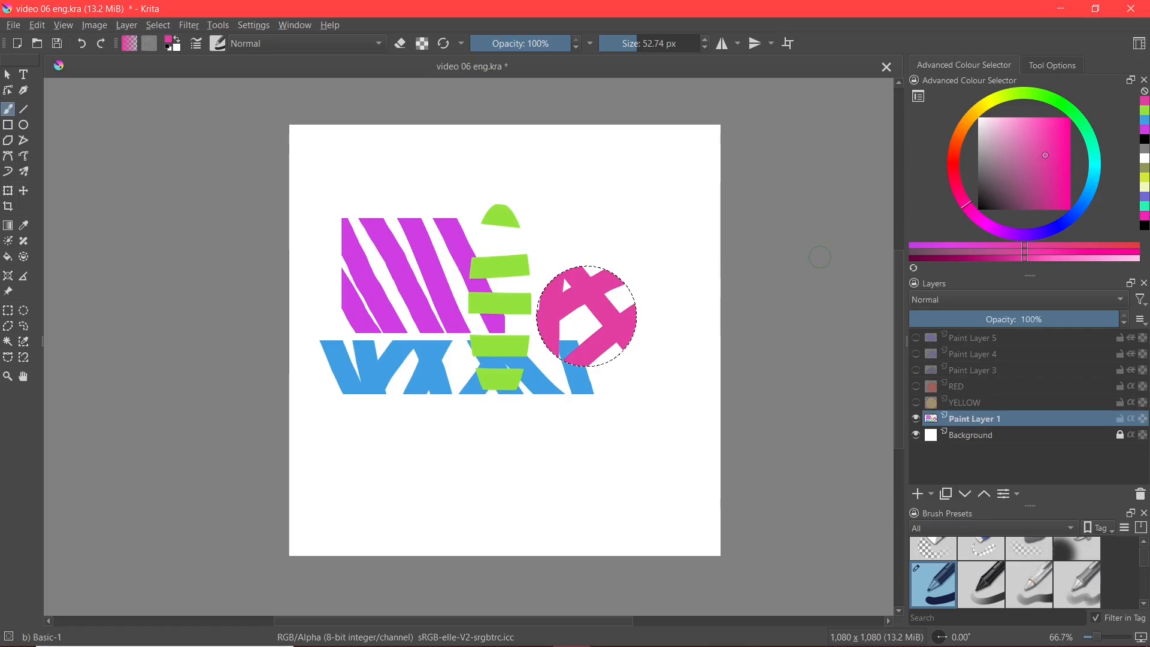
pyautogui.hotkey('ctrl', 'a')
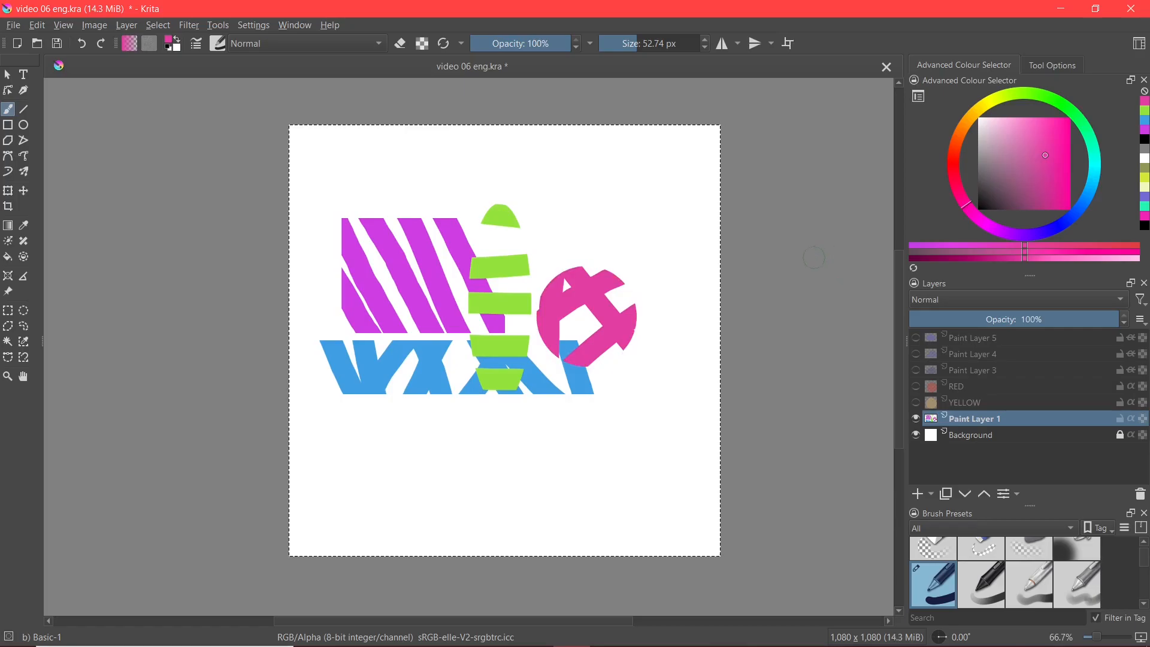
# Step: Undo the selection of the whole canvas
pyautogui.scroll(1, 616, 120)
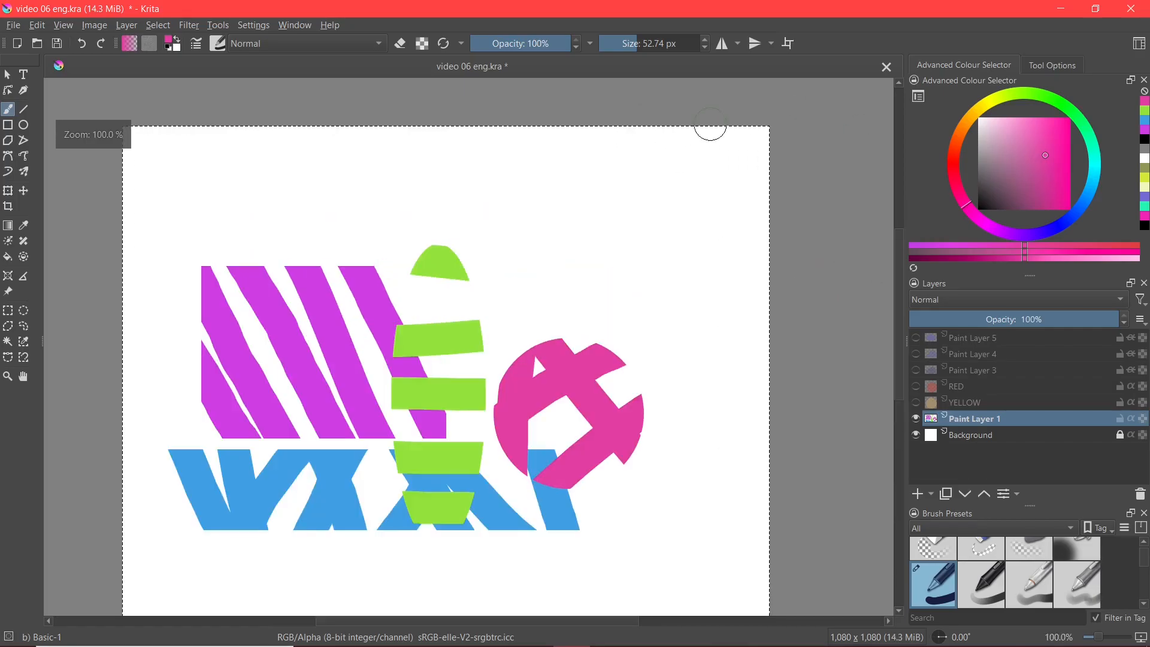
pyautogui.moveTo(688, 380); pyautogui.dragTo(695, 295)
pyautogui.scroll(-1, 694, 295)
pyautogui.moveTo(711, 419); pyautogui.dragTo(647, 420)
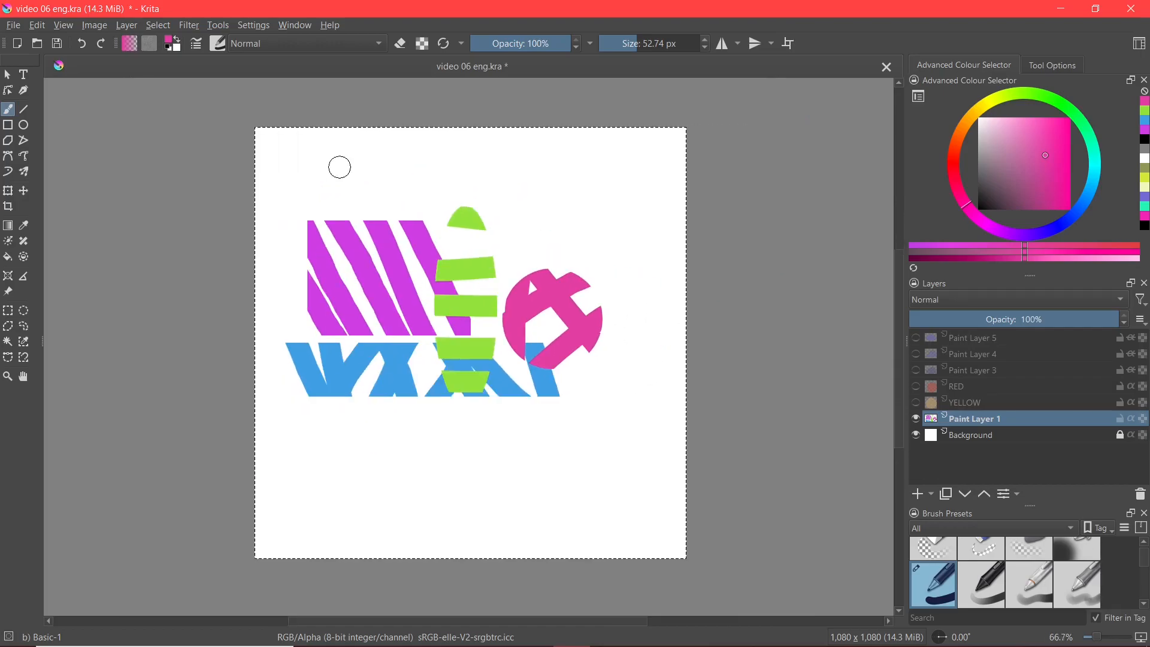
pyautogui.scroll(1, 381, 175)
pyautogui.moveTo(490, 167); pyautogui.dragTo(411, 132)
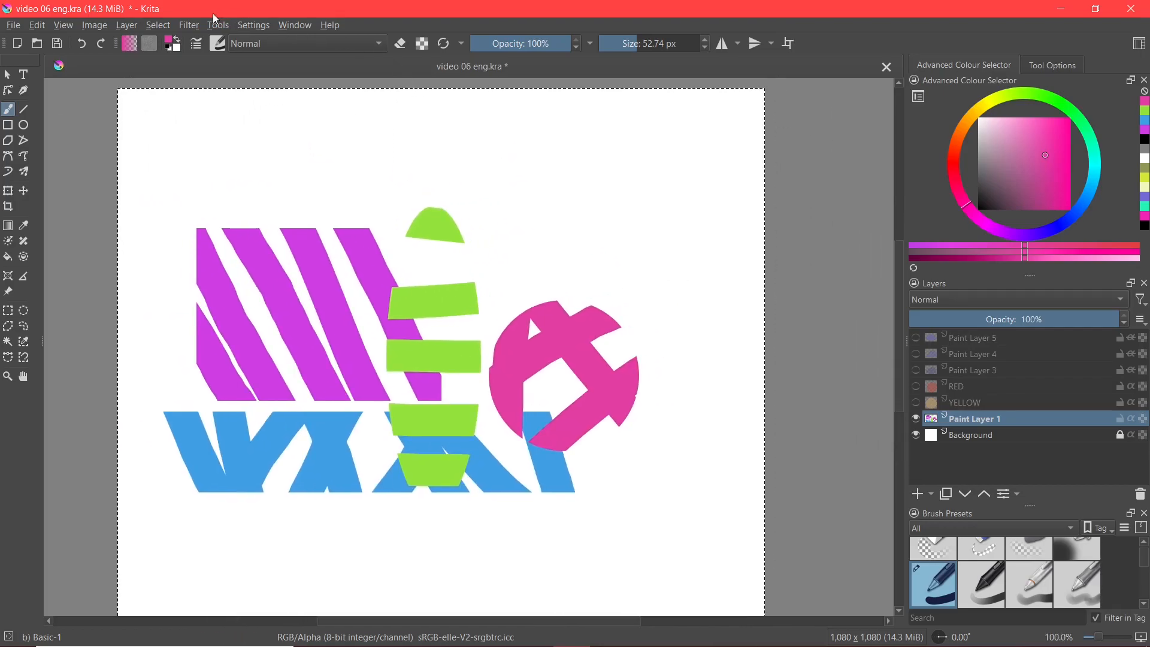
pyautogui.click(158, 26)
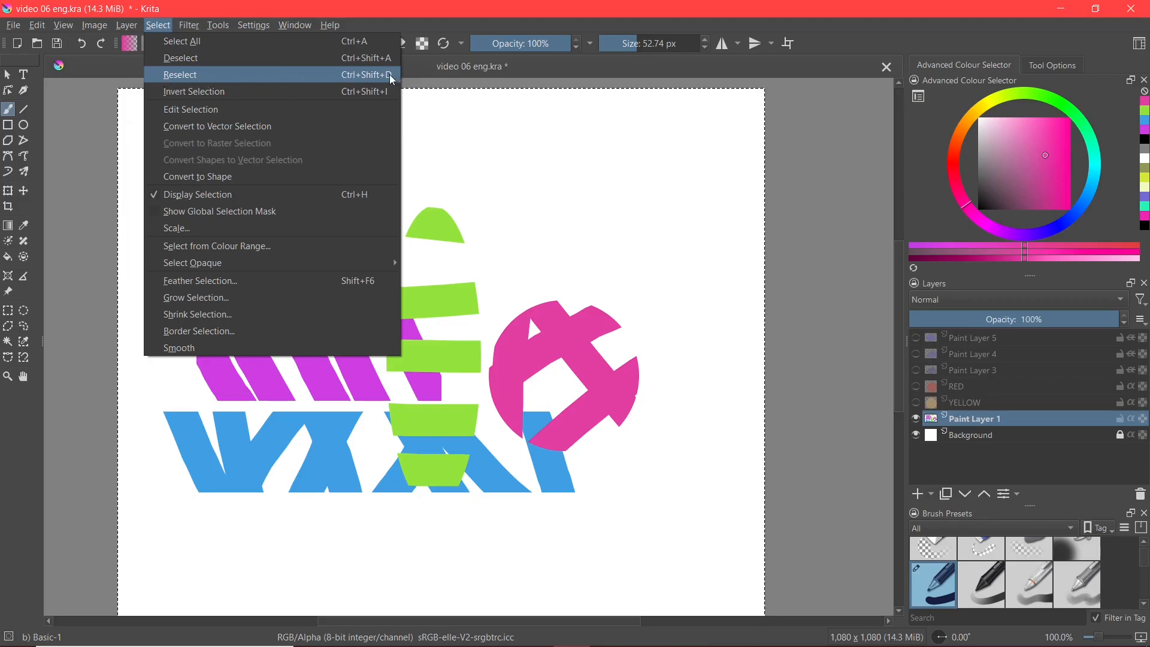
pyautogui.click(161, 23)
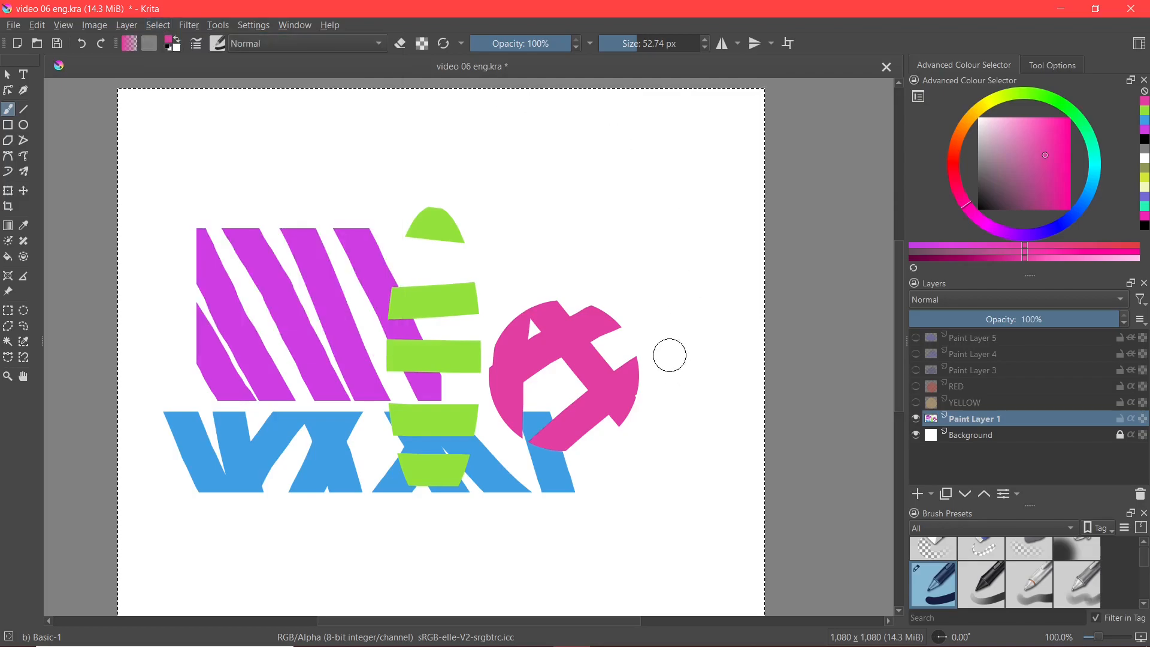
pyautogui.press('ctrl')
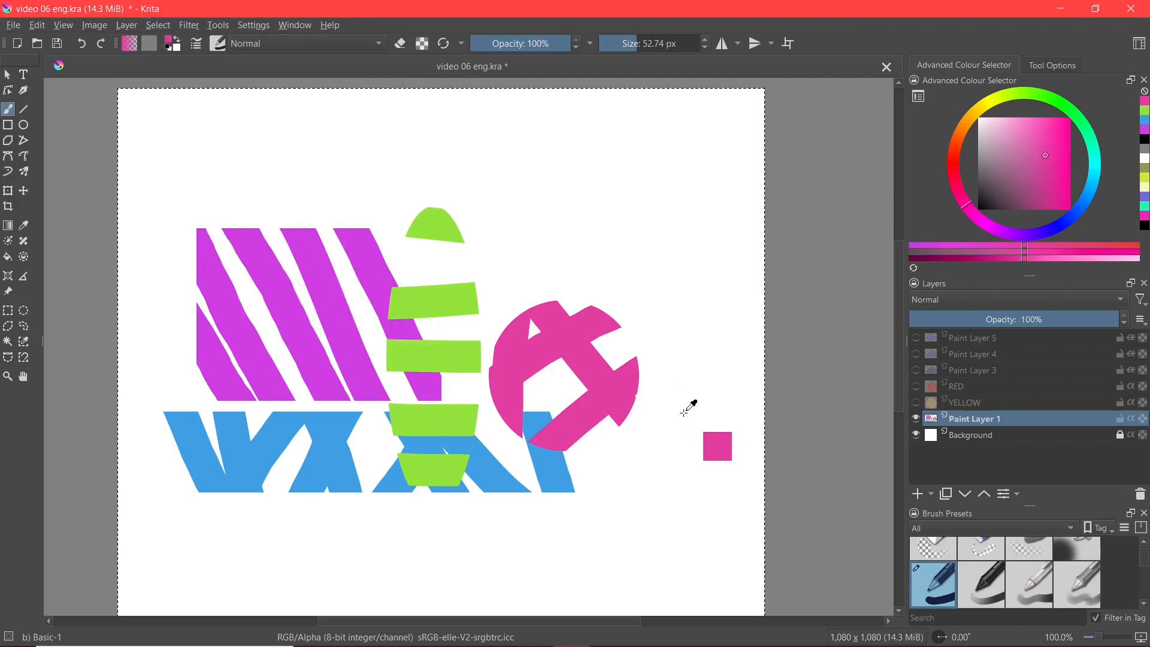
pyautogui.hotkey('ctrl', 'z')
pyautogui.scroll(2, 658, 371)
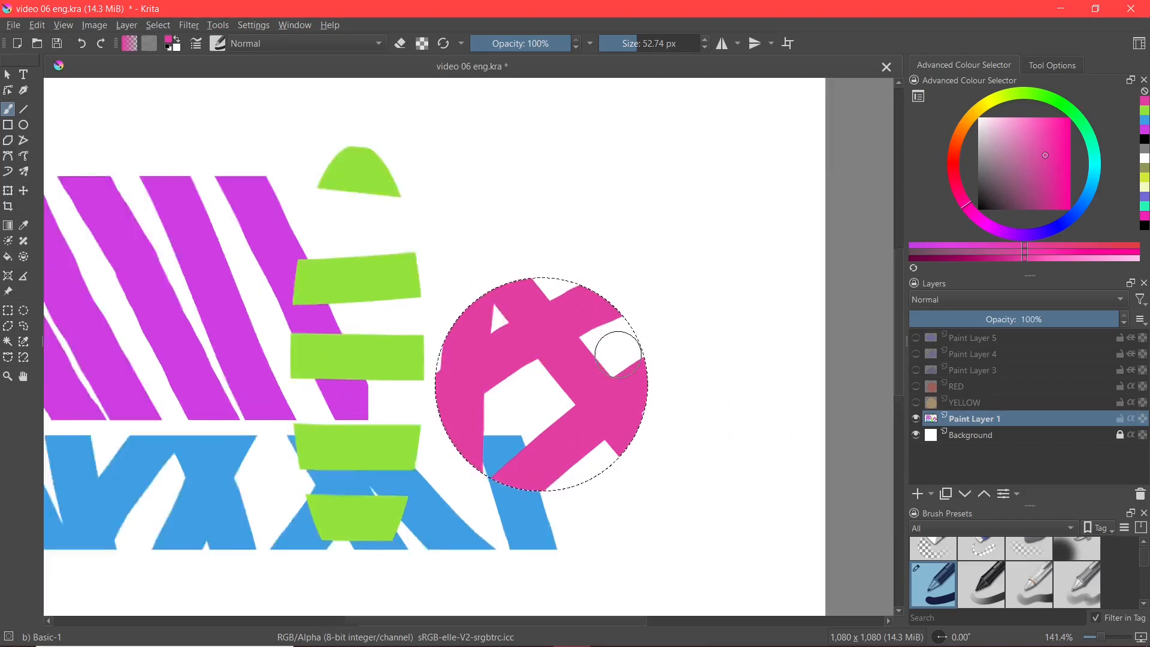
pyautogui.scroll(-1, 742, 381)
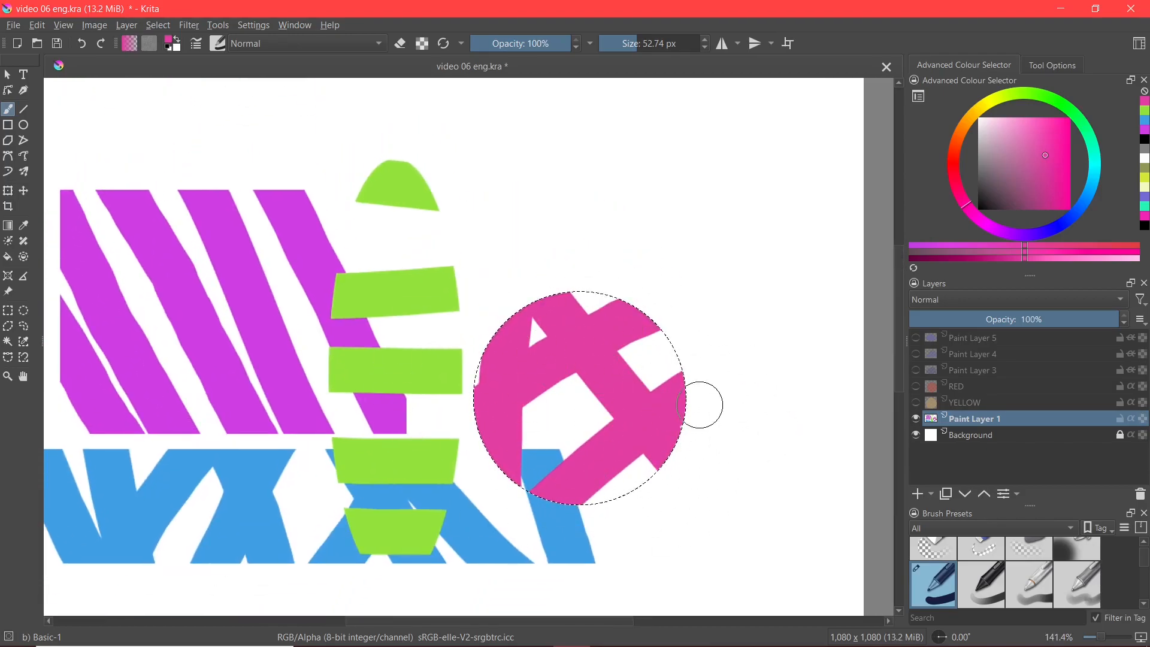
pyautogui.scroll(-1, 698, 397)
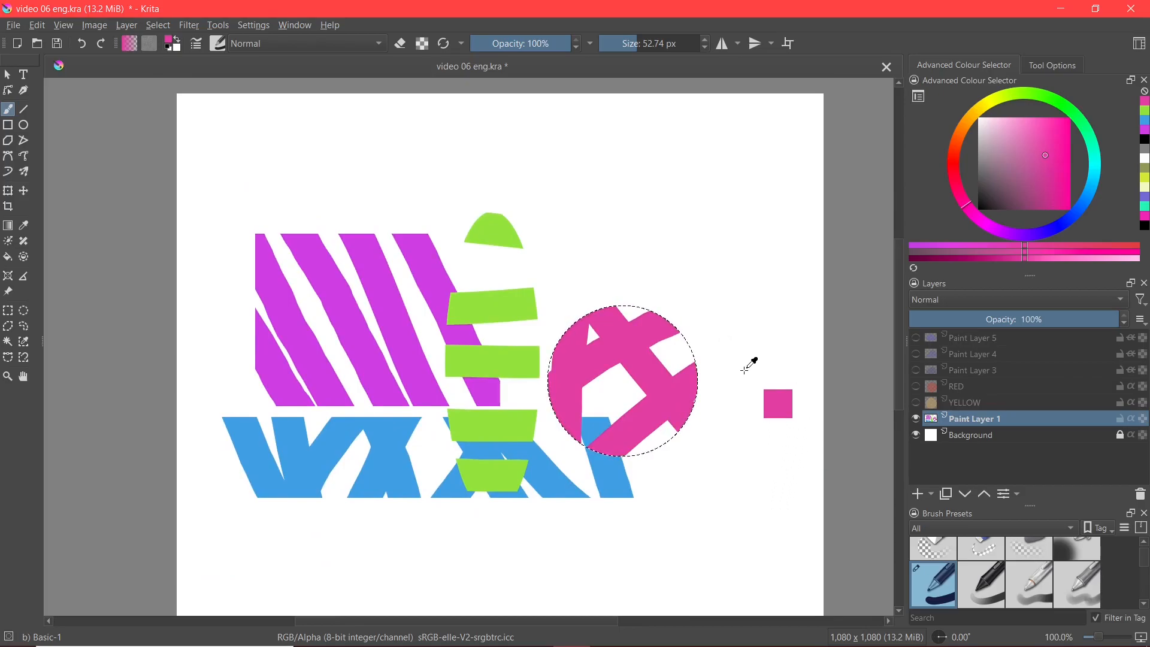
pyautogui.click(158, 25)
pyautogui.click(536, 172)
pyautogui.moveTo(667, 453); pyautogui.dragTo(642, 396)
pyautogui.scroll(-1, 653, 453)
pyautogui.scroll(1, 634, 458)
pyautogui.scroll(1, 608, 374)
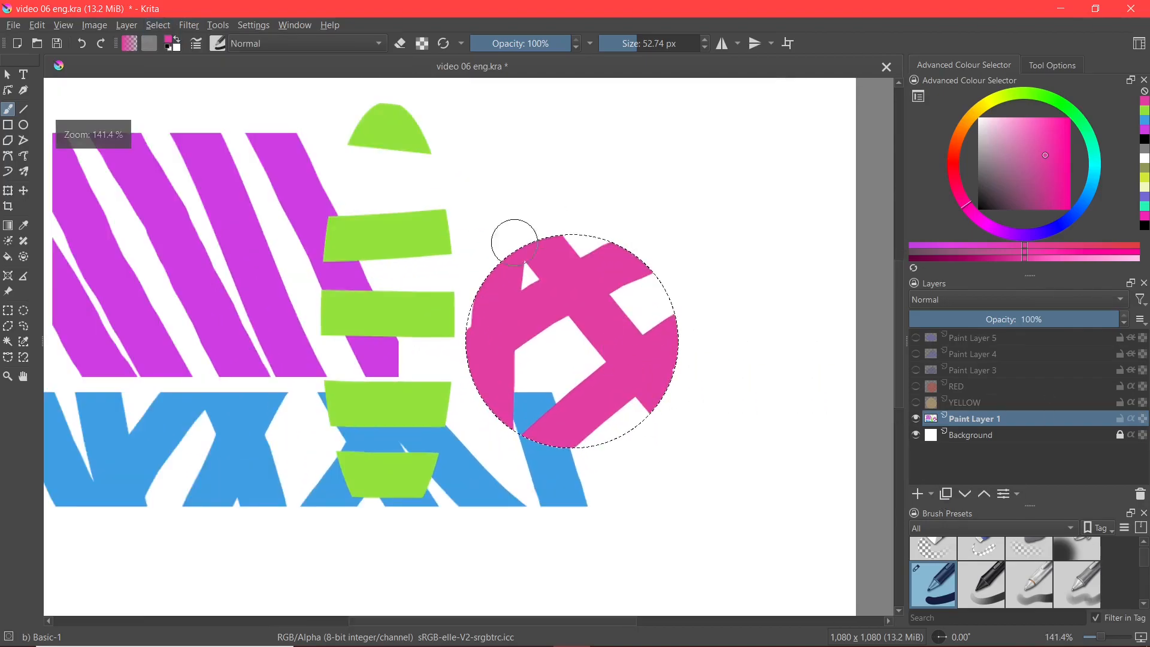
pyautogui.scroll(-1, 715, 429)
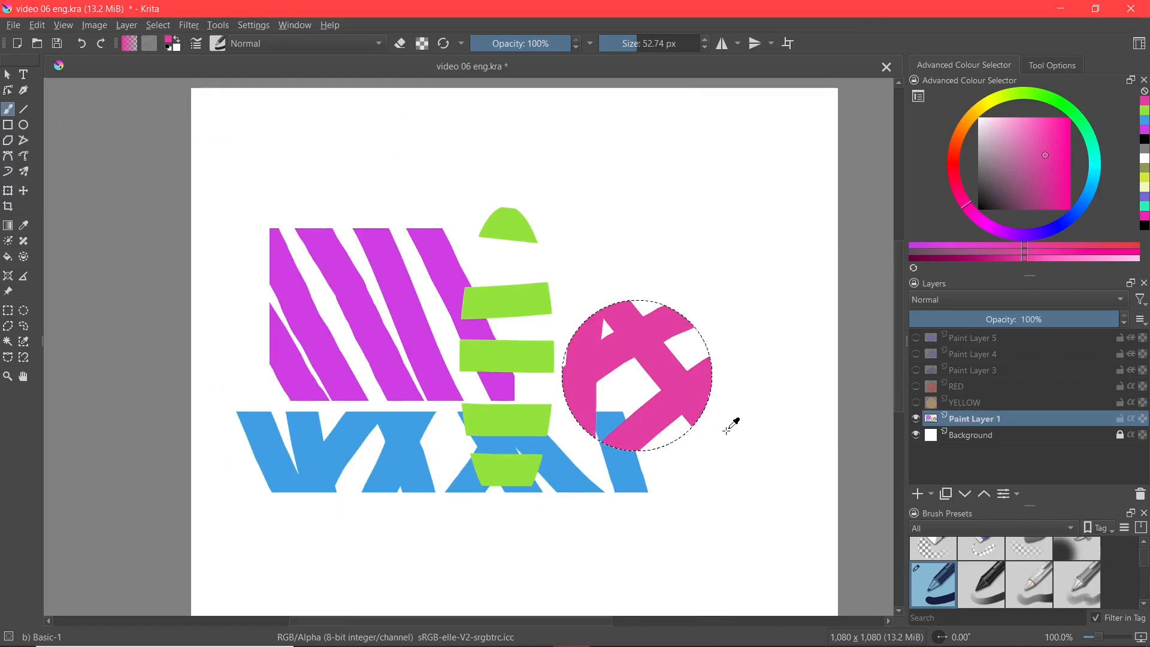
pyautogui.hotkey('ctrl', 'shift', 'a')
pyautogui.hotkey('ctrl', 'z')
pyautogui.hotkey('ctrl', 'z')
# Step: Invert the circular selection so that everything on the canvas except the pink circle is selected
pyautogui.click(158, 25)
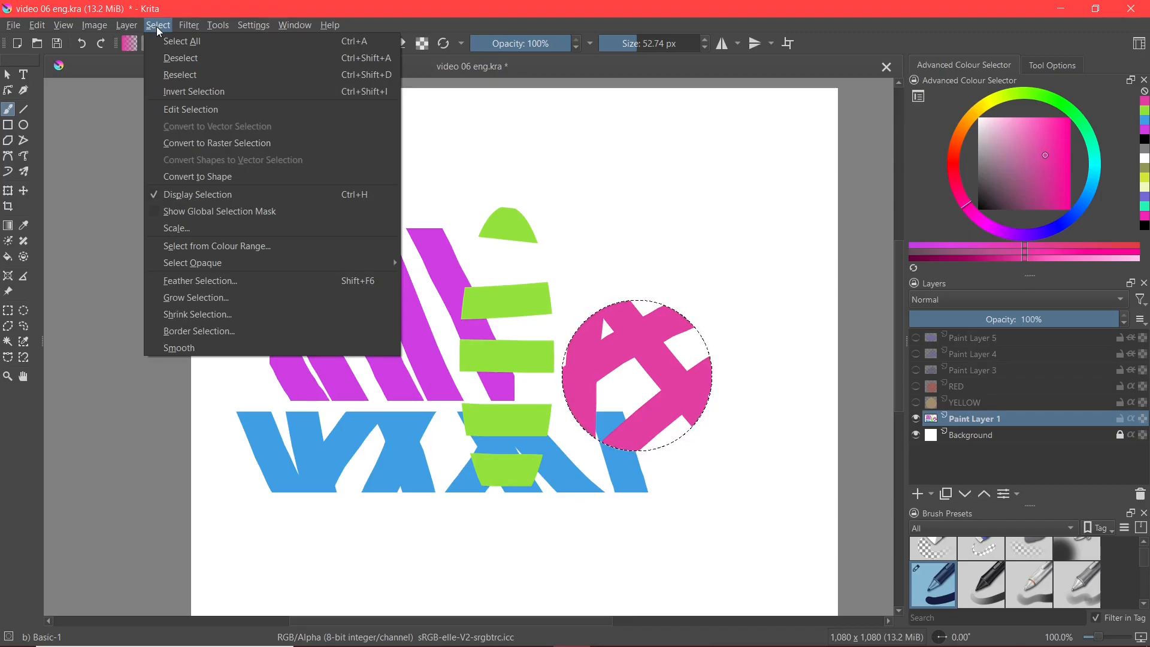
pyautogui.moveTo(189, 25)
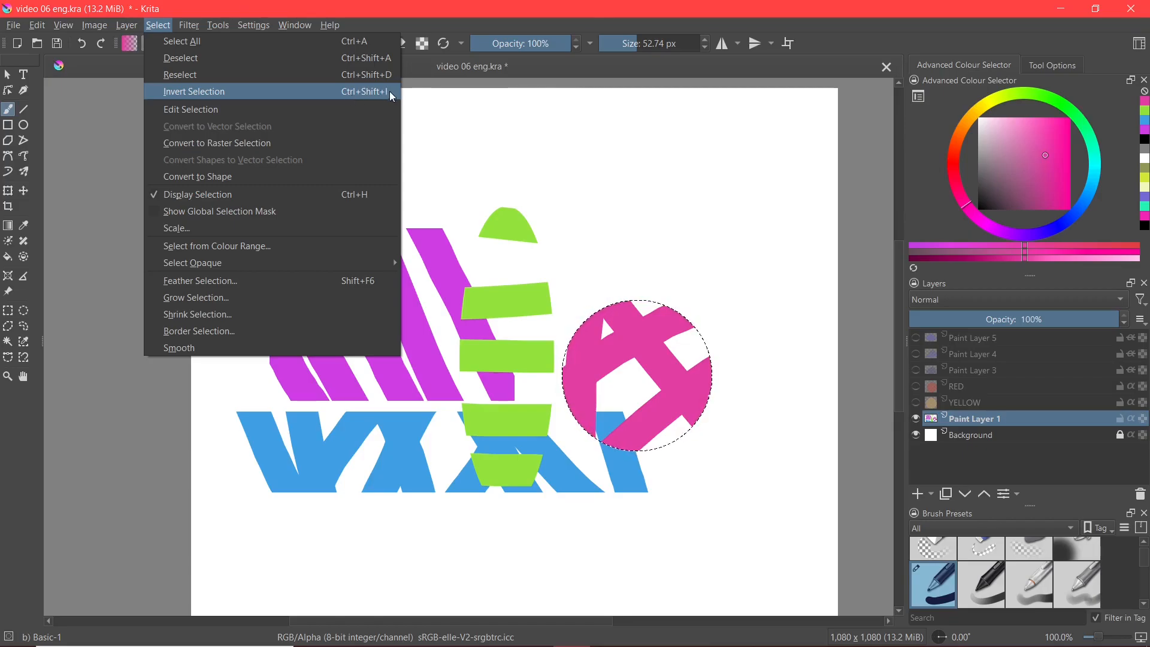
pyautogui.click(861, 153)
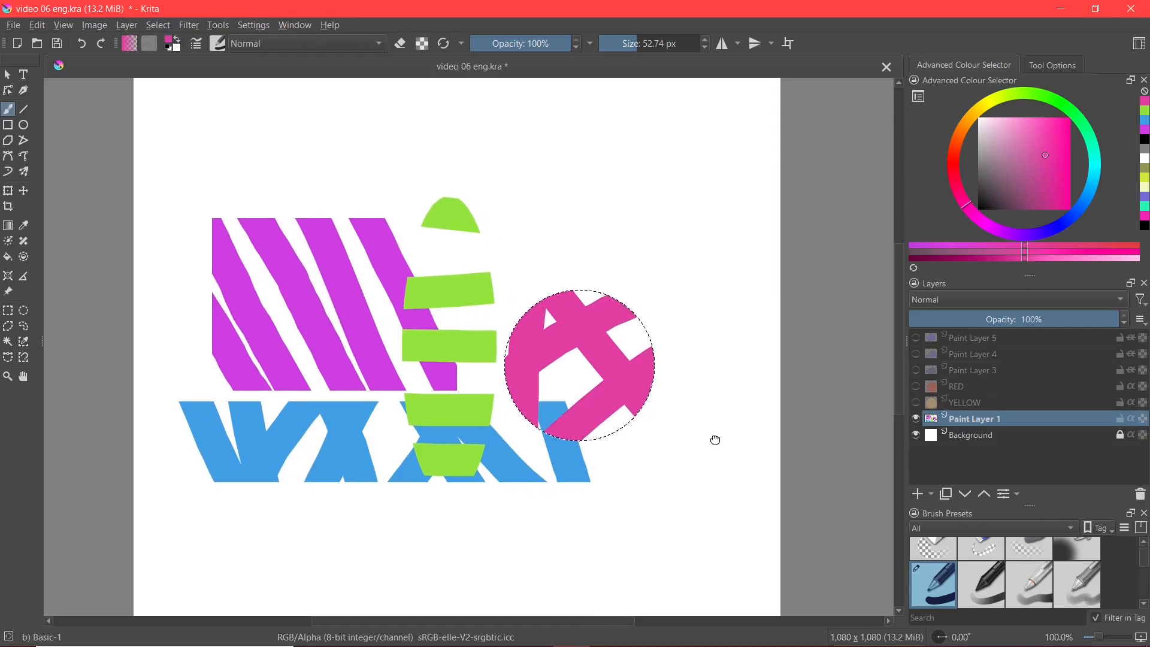
pyautogui.scroll(-1, 739, 442)
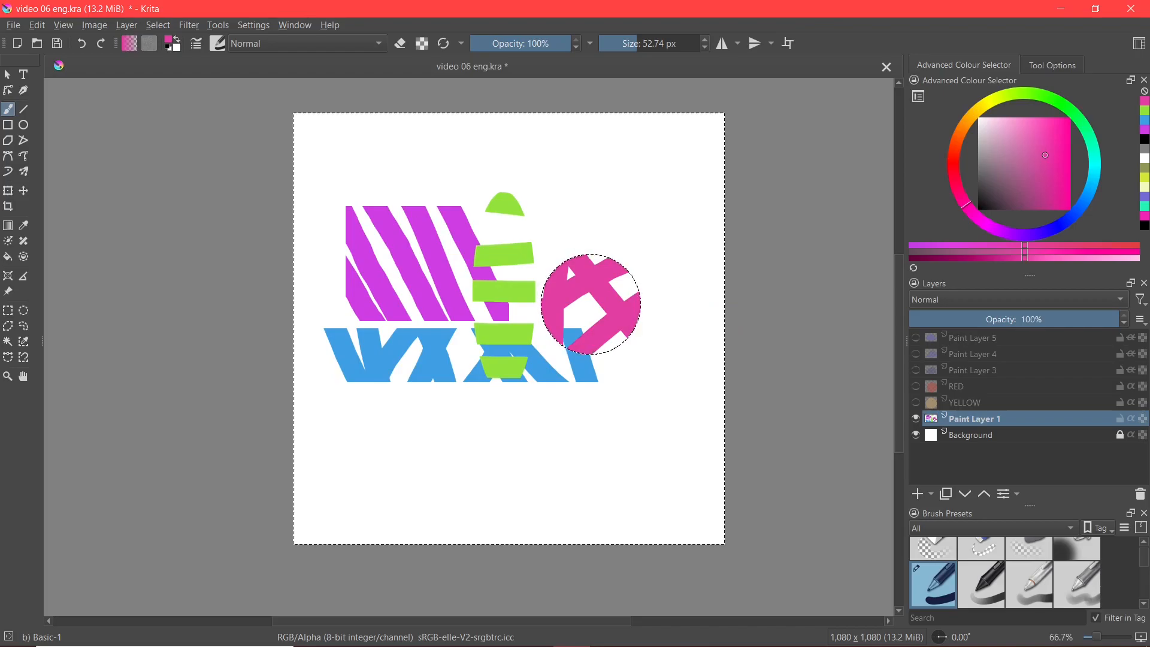
# Step: Examine the inverted selection's outline around the pink circle and along the canvas edges
pyautogui.scroll(1, 516, 252)
pyautogui.scroll(1, 648, 219)
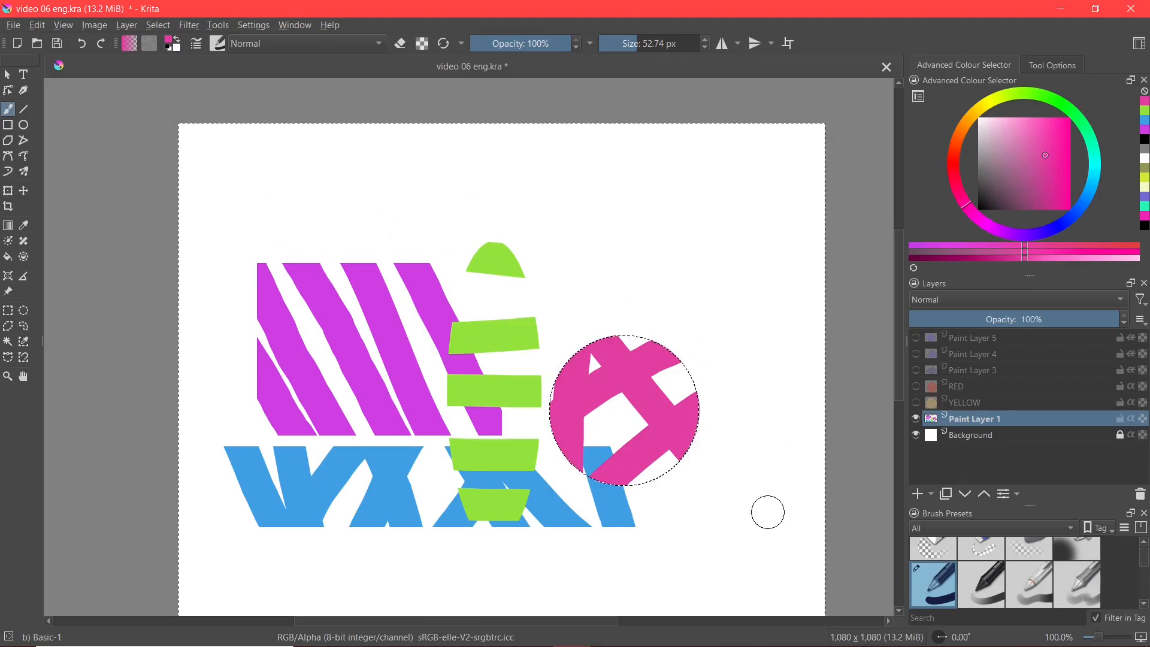
pyautogui.scroll(-3, 746, 383)
pyautogui.scroll(1, 673, 129)
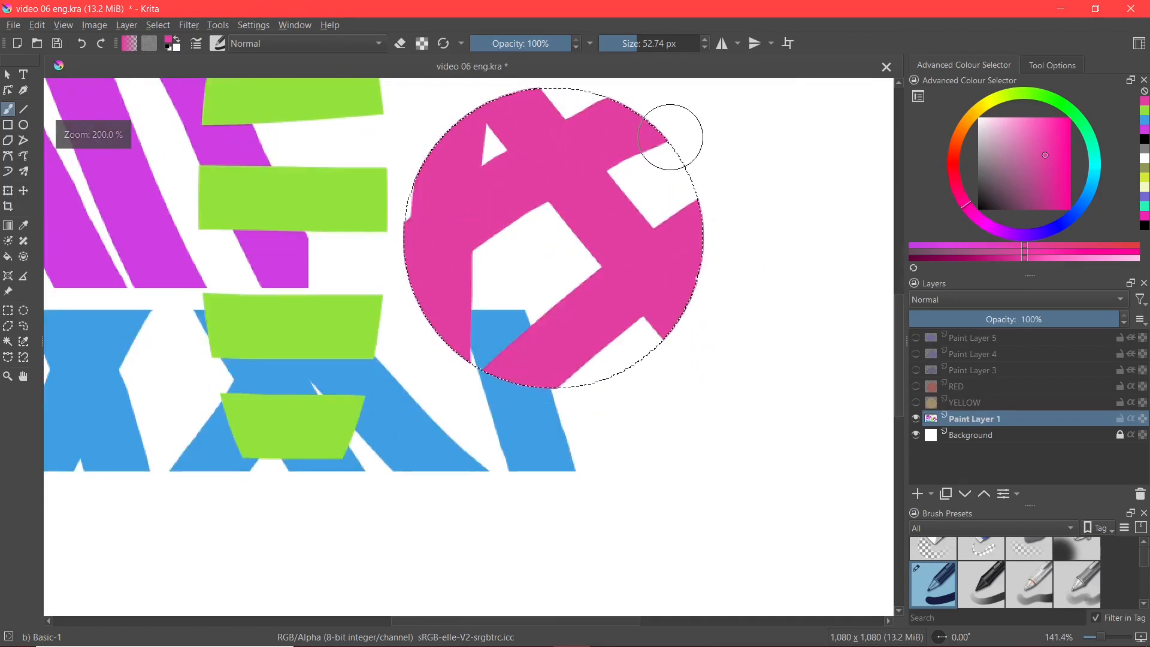
pyautogui.scroll(1, 717, 195)
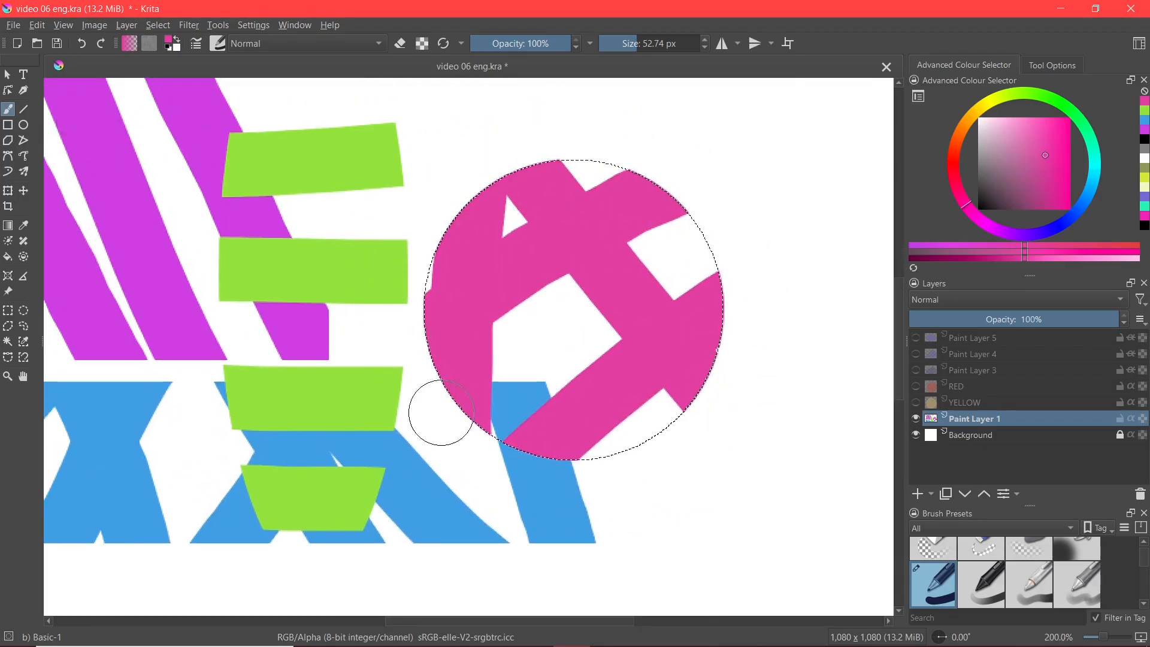
pyautogui.scroll(-3, 772, 323)
pyautogui.scroll(4, 716, 351)
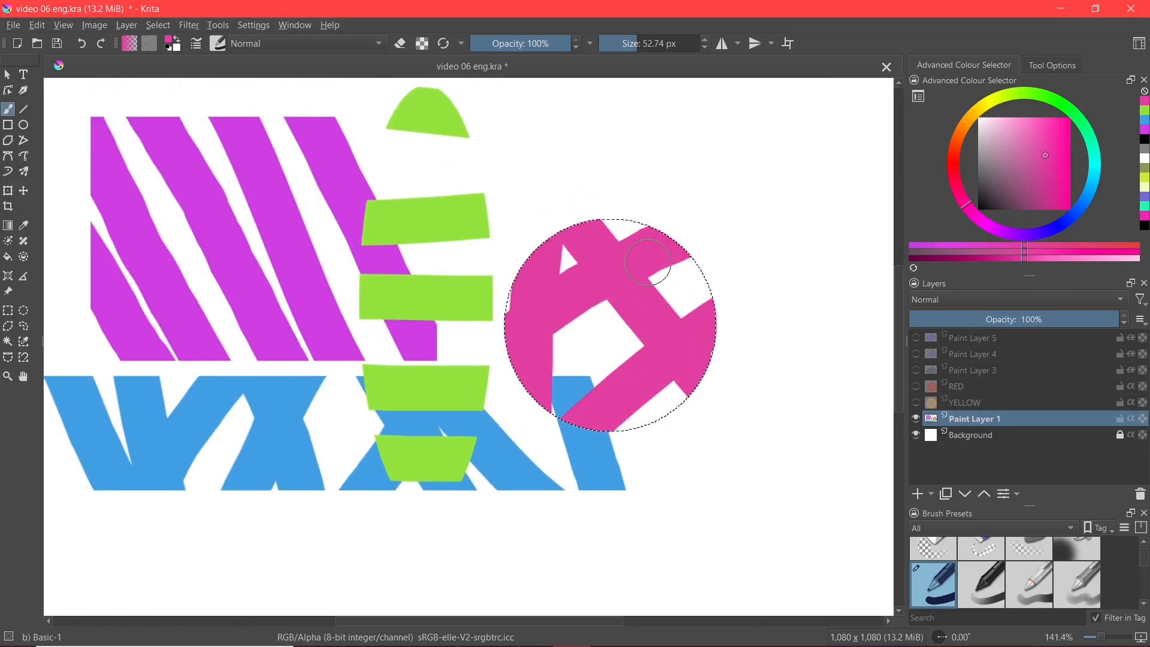
pyautogui.scroll(-3, 561, 344)
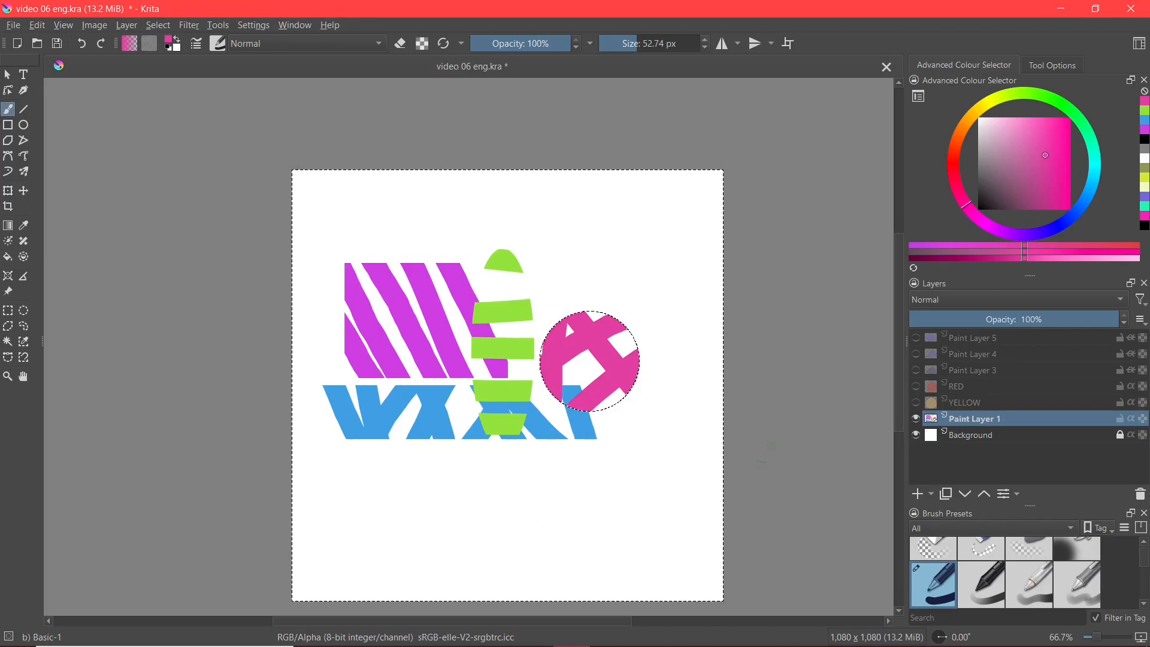
# Step: Choose a yellow-green colour and paint four long strokes across the pink circle with the inverted selection active
pyautogui.click(1003, 96)
pyautogui.click(1043, 139)
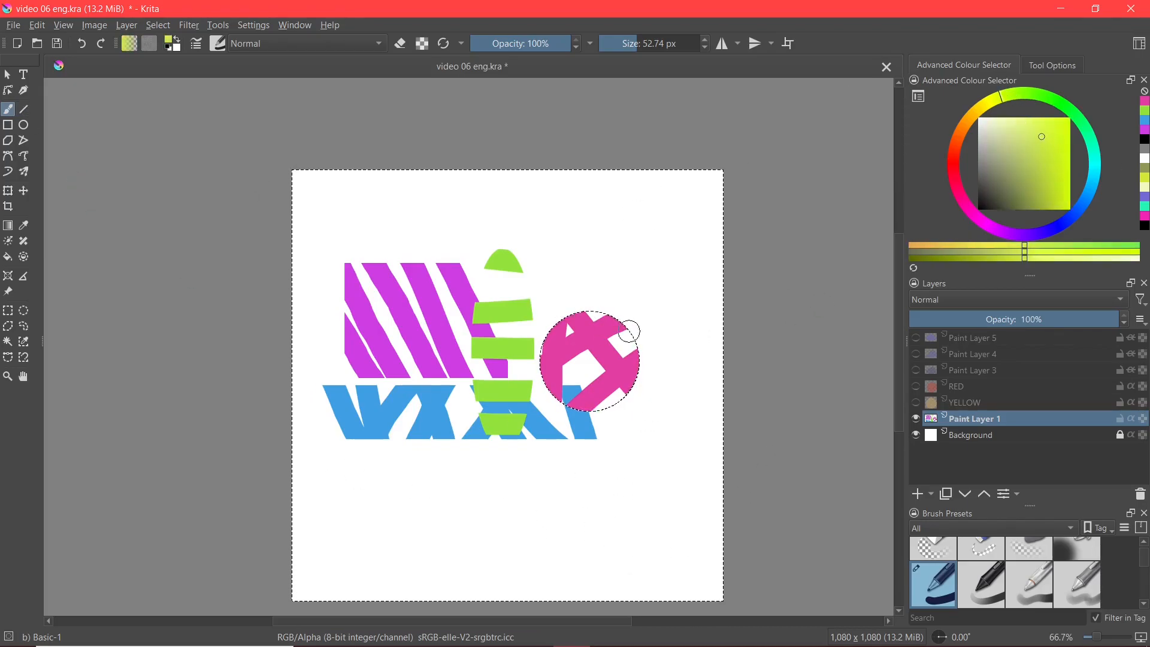
pyautogui.scroll(2, 659, 400)
pyautogui.scroll(-2, 654, 404)
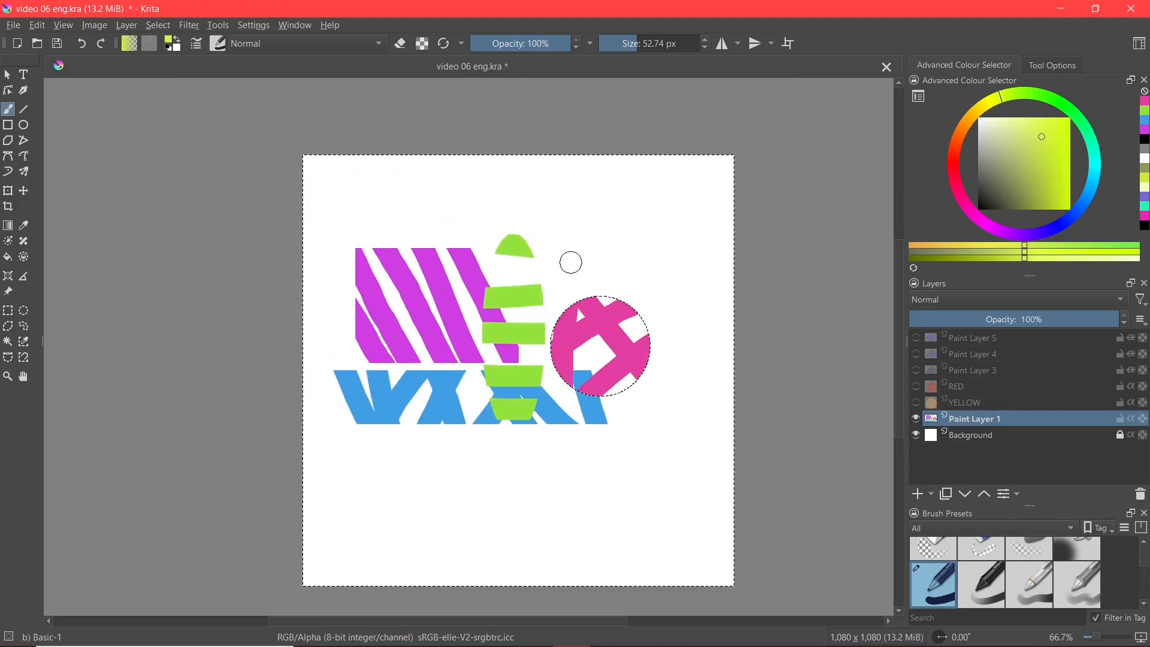
pyautogui.moveTo(559, 218); pyautogui.dragTo(645, 541)
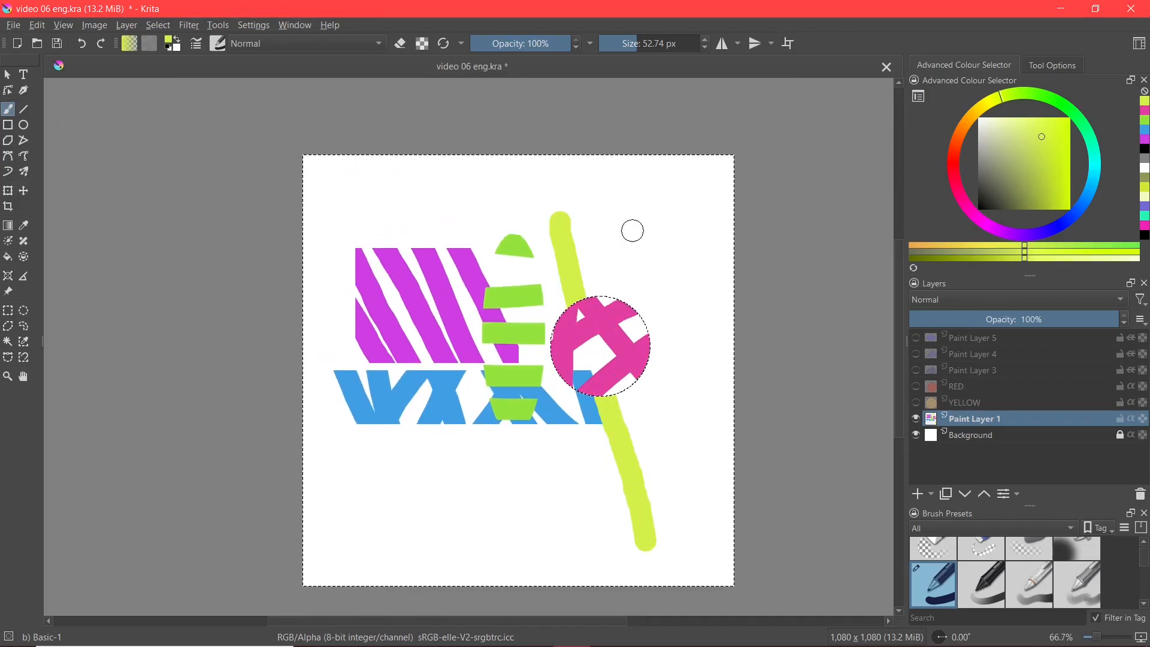
pyautogui.moveTo(627, 221); pyautogui.dragTo(588, 520)
pyautogui.moveTo(694, 257); pyautogui.dragTo(483, 506)
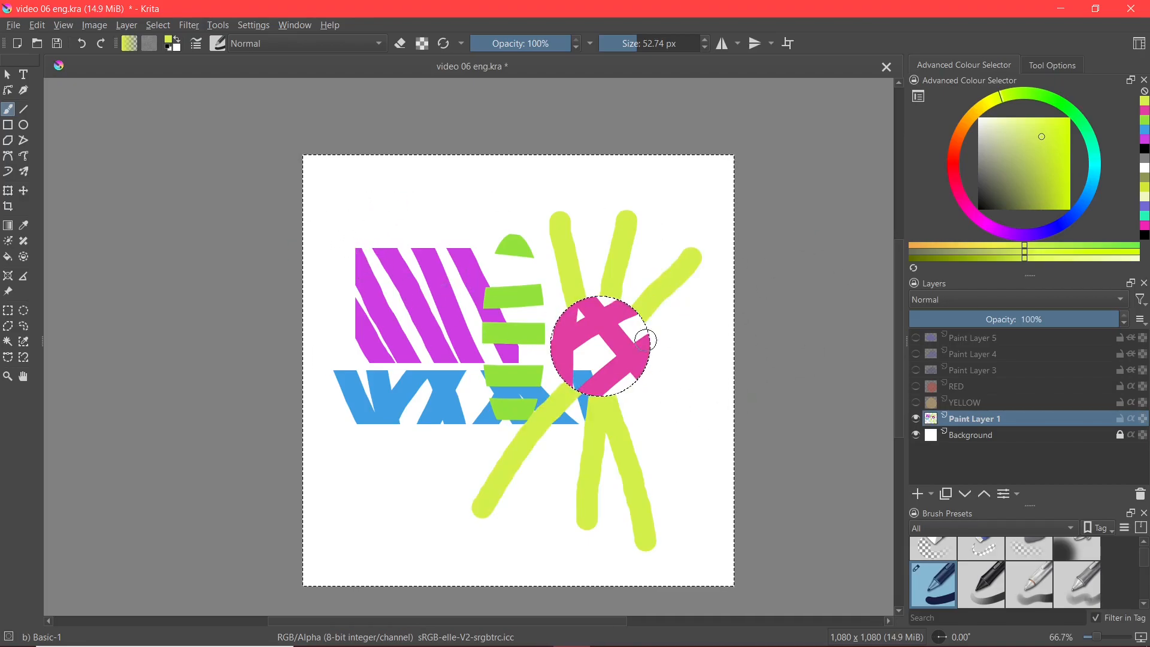
pyautogui.moveTo(693, 348); pyautogui.dragTo(334, 385)
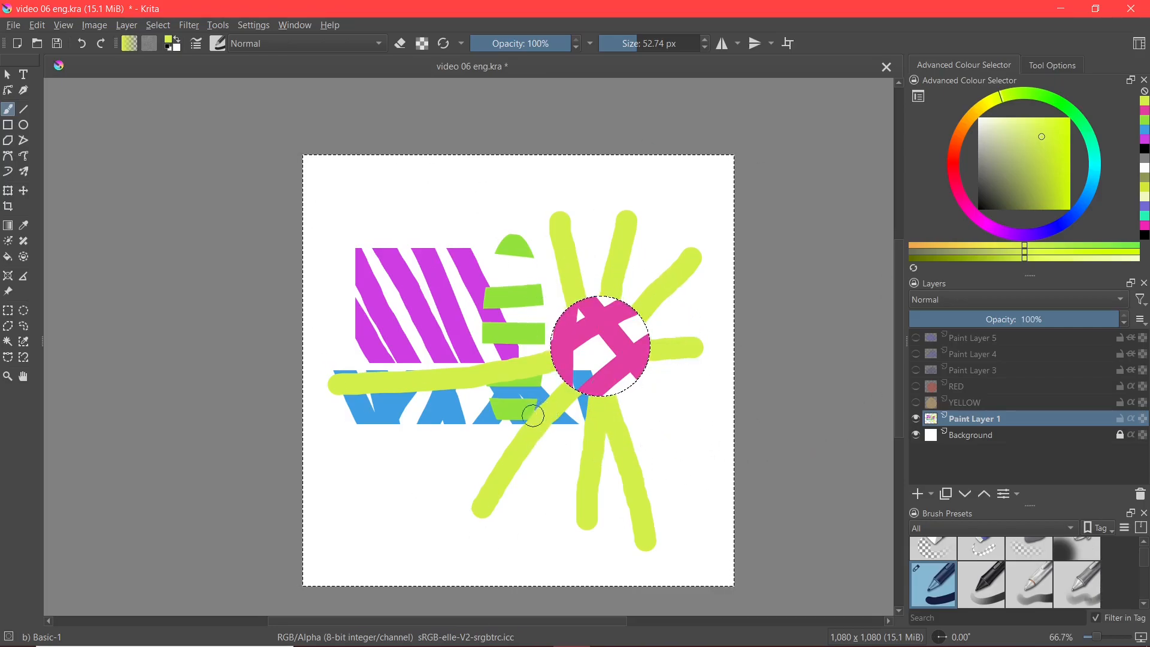
# Step: Hide Paint Layer 1 and Background, show the YELLOW, RED and Paint Layer 3 to 5 layers, and clear the selection
pyautogui.press('1')
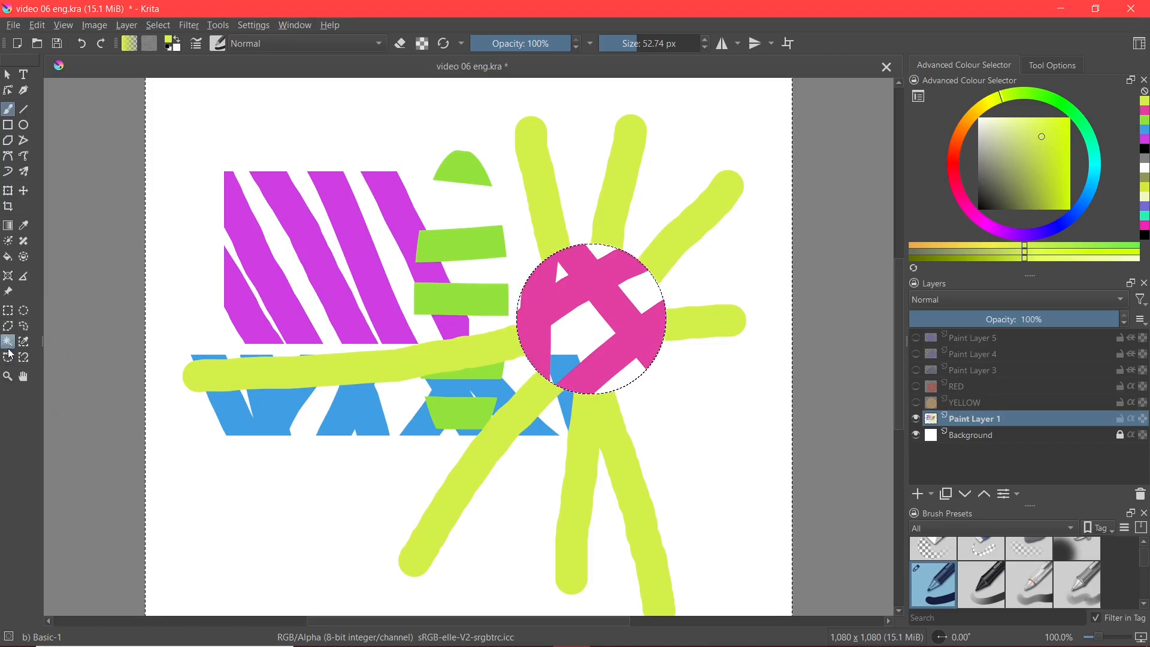
pyautogui.click(916, 419)
pyautogui.click(916, 402)
pyautogui.click(916, 386)
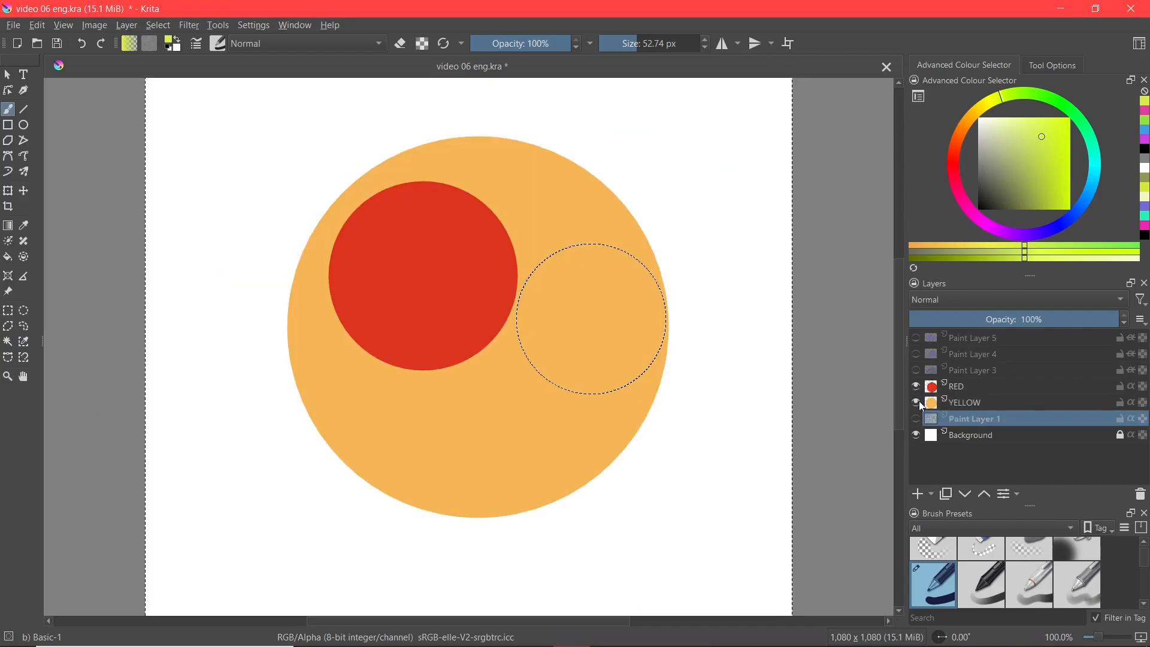
pyautogui.click(916, 370)
pyautogui.click(916, 354)
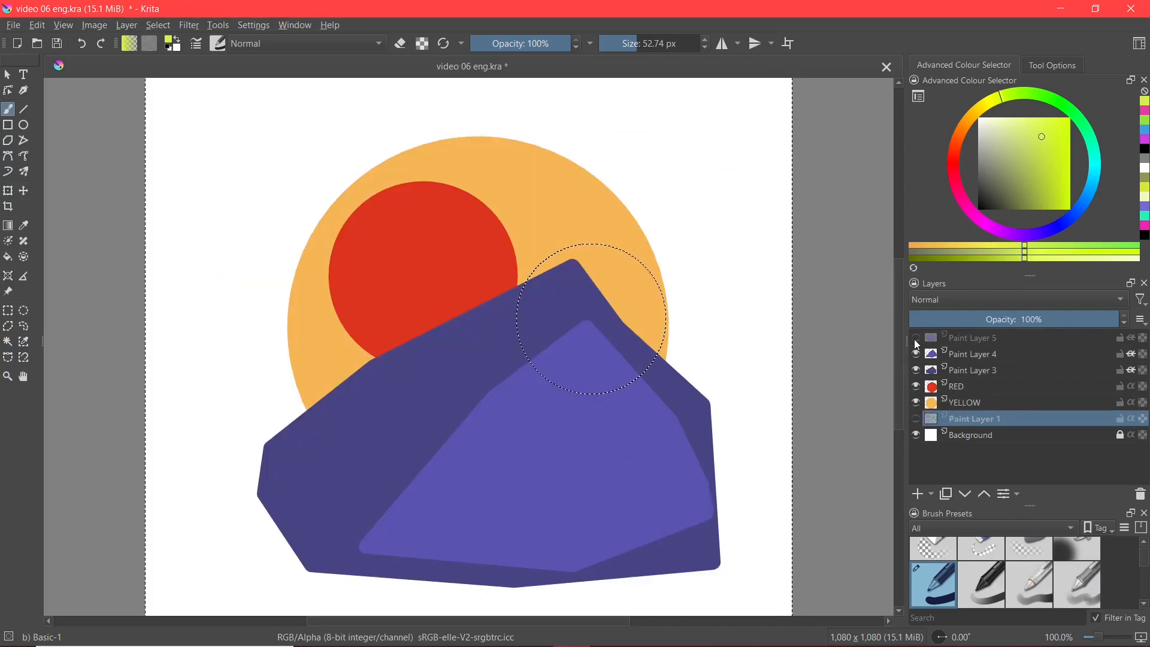
pyautogui.click(915, 338)
pyautogui.click(915, 436)
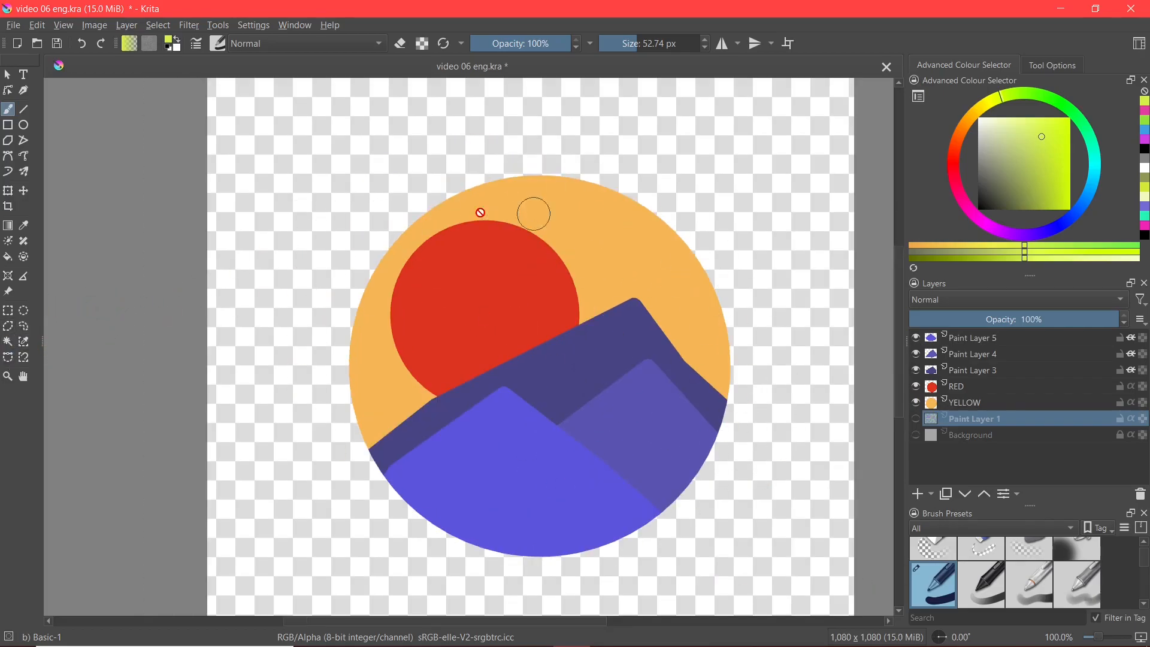
# Step: On Paint Layer 5, start a polygonal selection along the front mountain's left slope and over its peak
pyautogui.click(982, 406)
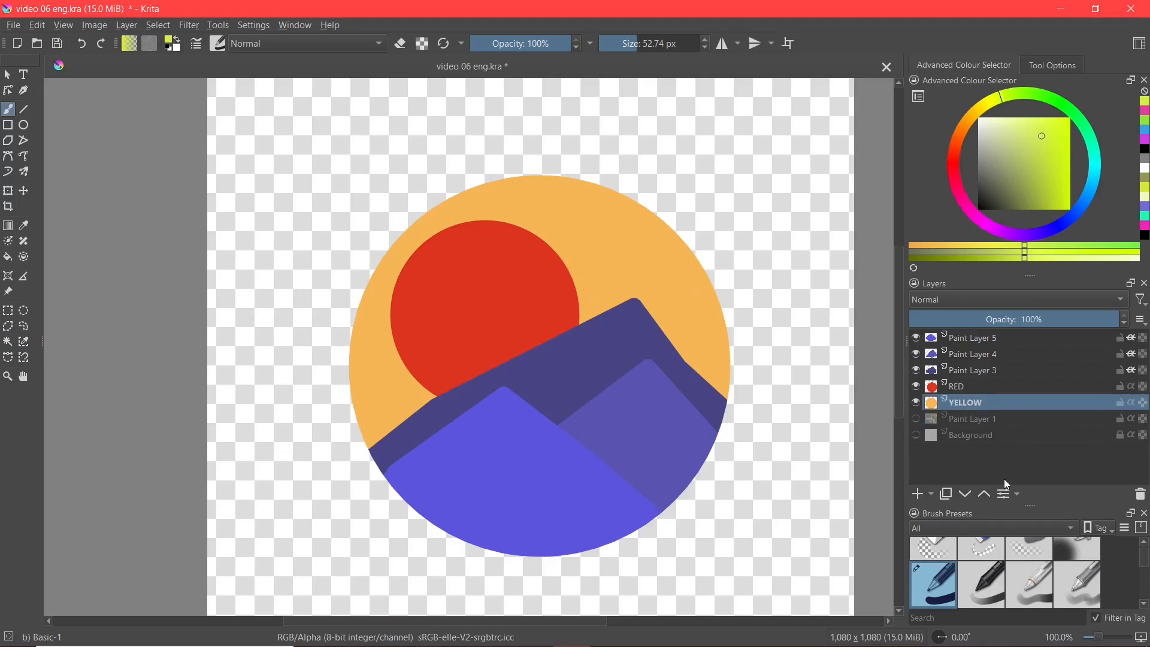
pyautogui.click(7, 328)
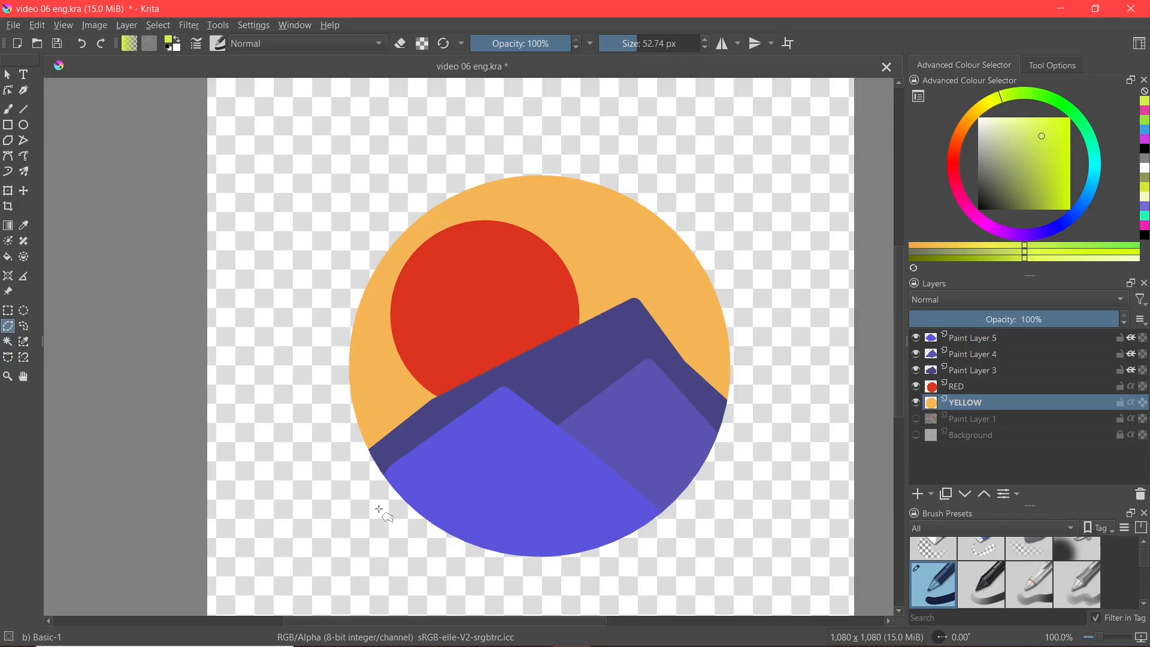
pyautogui.scroll(4, 521, 524)
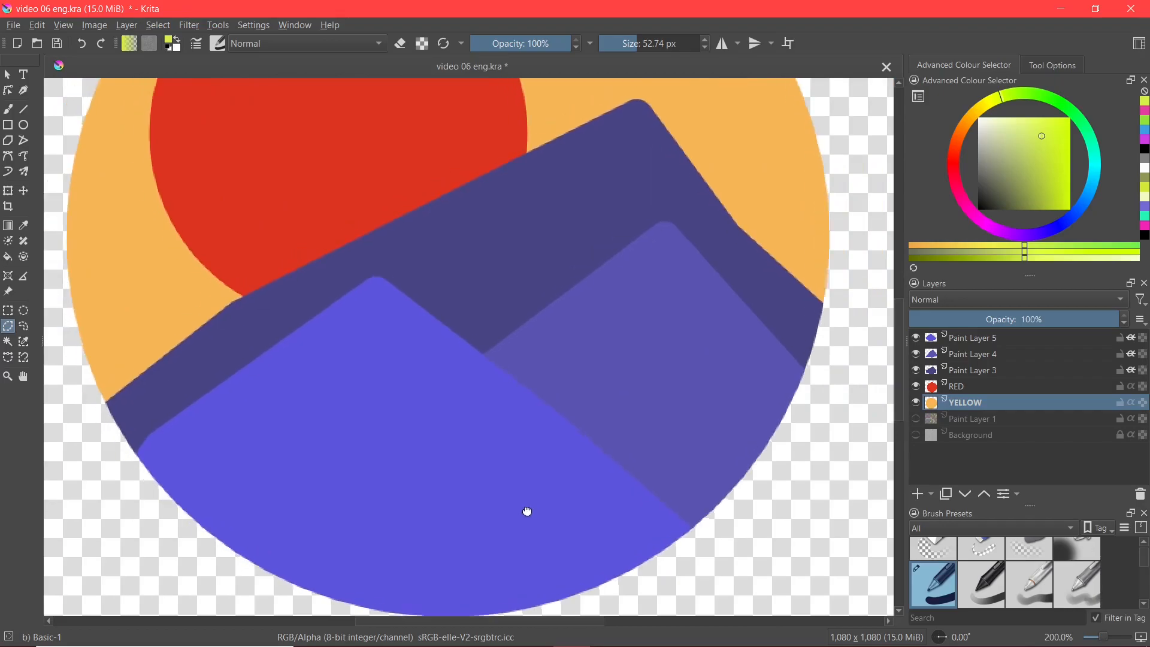
pyautogui.moveTo(487, 321); pyautogui.dragTo(521, 318)
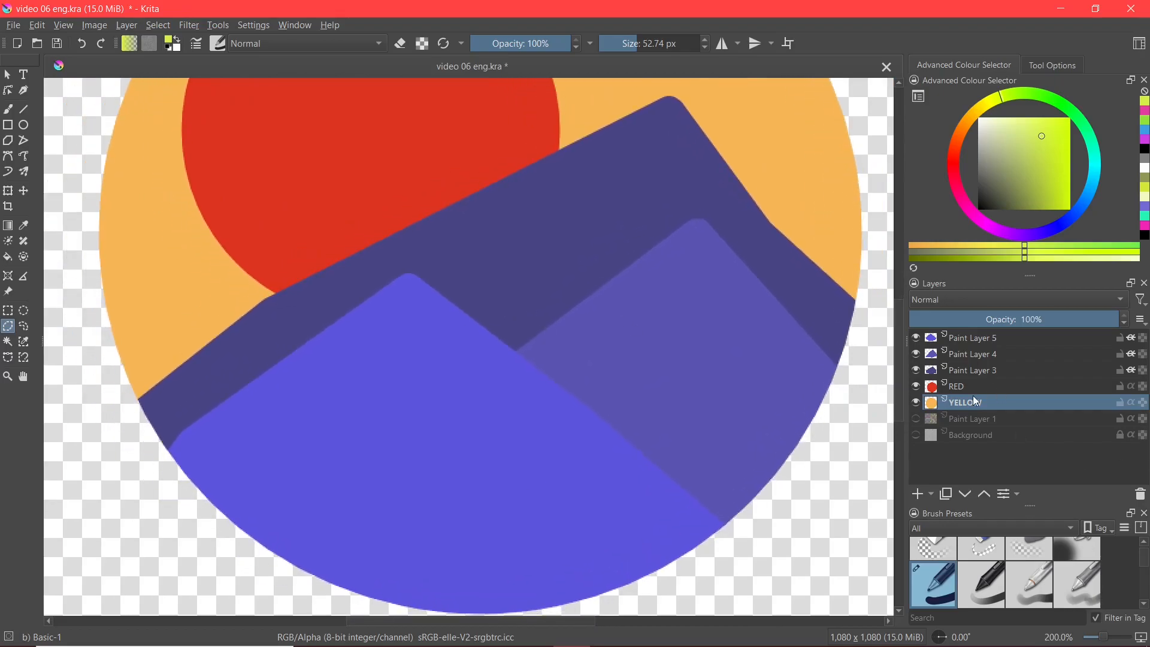
pyautogui.click(971, 338)
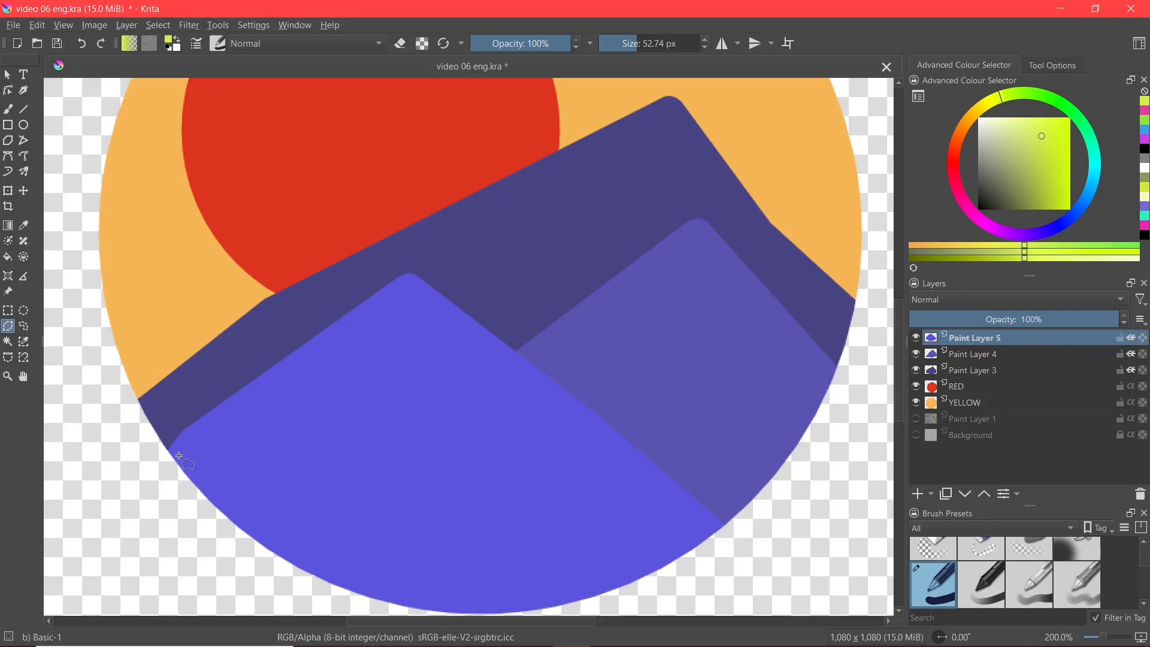
pyautogui.scroll(1, 173, 455)
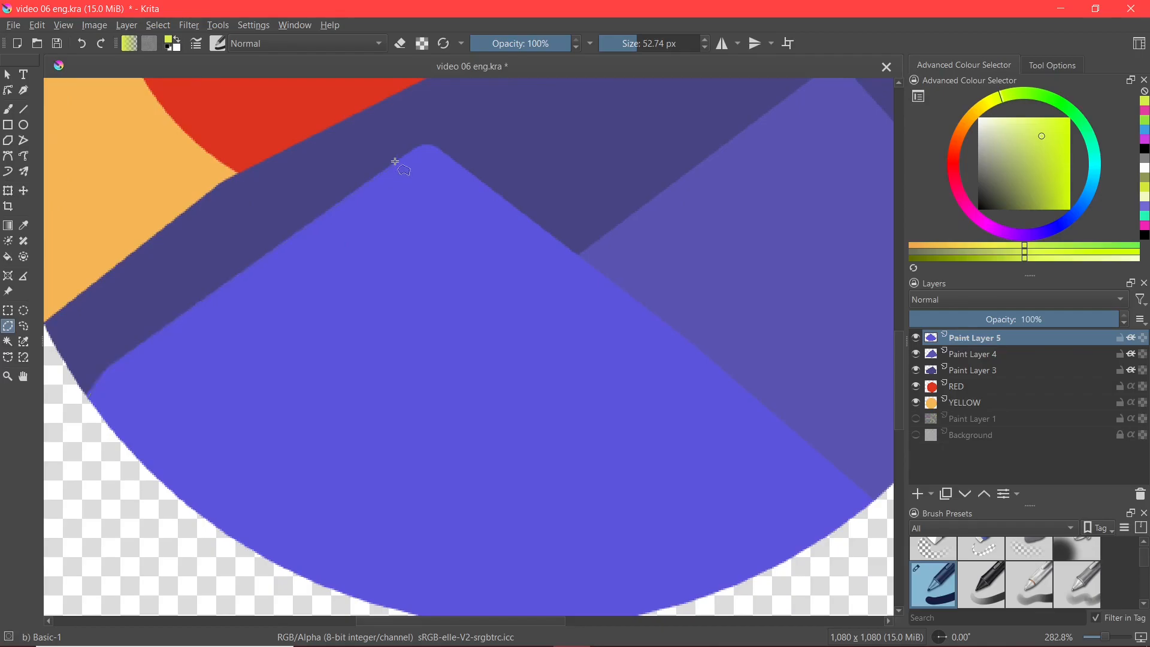
pyautogui.click(431, 145)
pyautogui.scroll(-3, 838, 485)
pyautogui.scroll(1, 816, 475)
# Step: Extend the polygonal selection to the mountain's lower right corner, trace its curved bottom edge and close it at the starting point
pyautogui.click(872, 432)
pyautogui.click(792, 485)
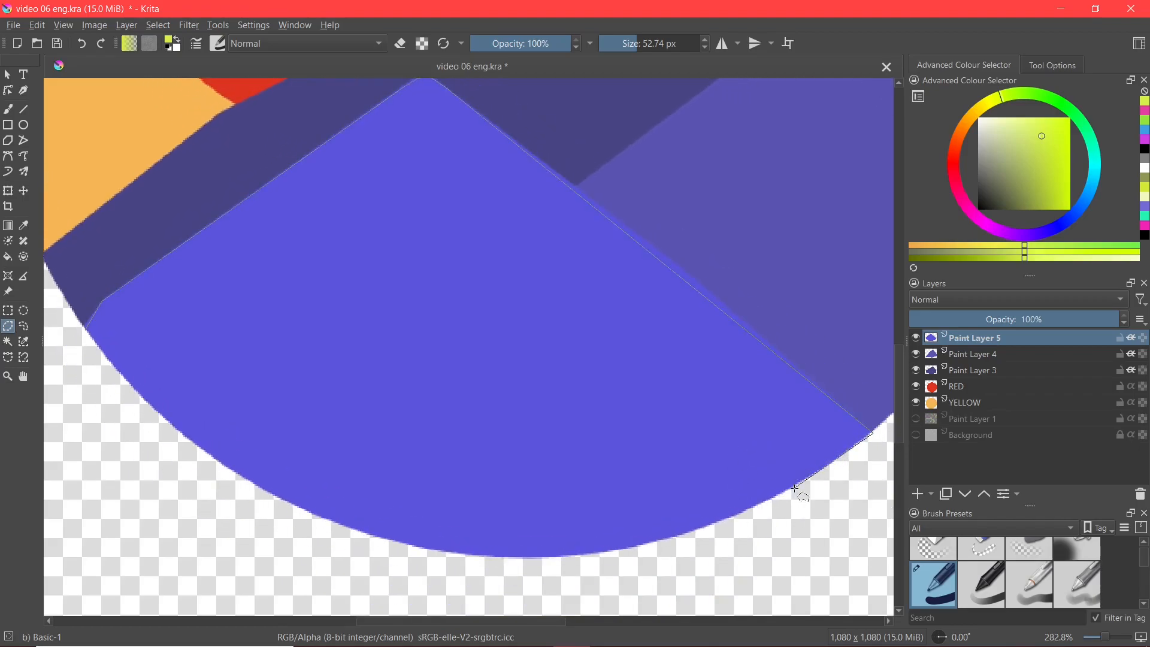
pyautogui.click(681, 535)
pyautogui.click(616, 551)
pyautogui.click(514, 558)
pyautogui.click(317, 516)
pyautogui.click(163, 420)
pyautogui.click(85, 330)
# Step: Examine up close how accurately the polygonal selection follows the front mountain's slopes, peak and curved bottom edge
pyautogui.scroll(1, 205, 363)
pyautogui.moveTo(215, 355); pyautogui.dragTo(233, 493)
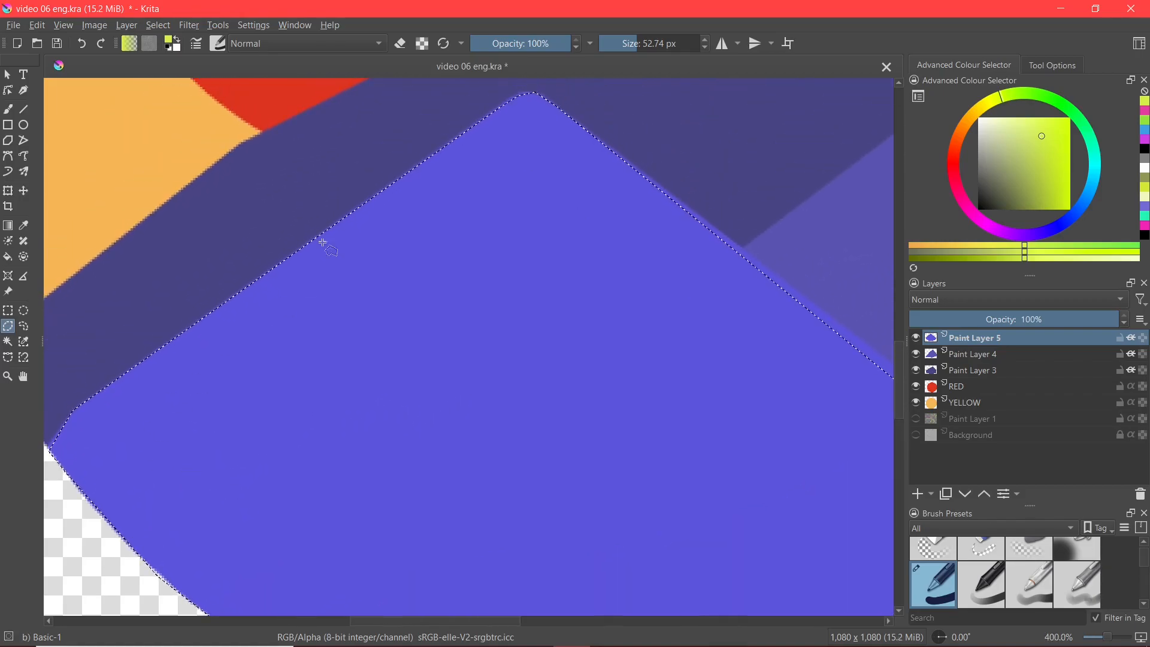
pyautogui.moveTo(725, 345); pyautogui.dragTo(548, 267)
pyautogui.moveTo(760, 417); pyautogui.dragTo(560, 307)
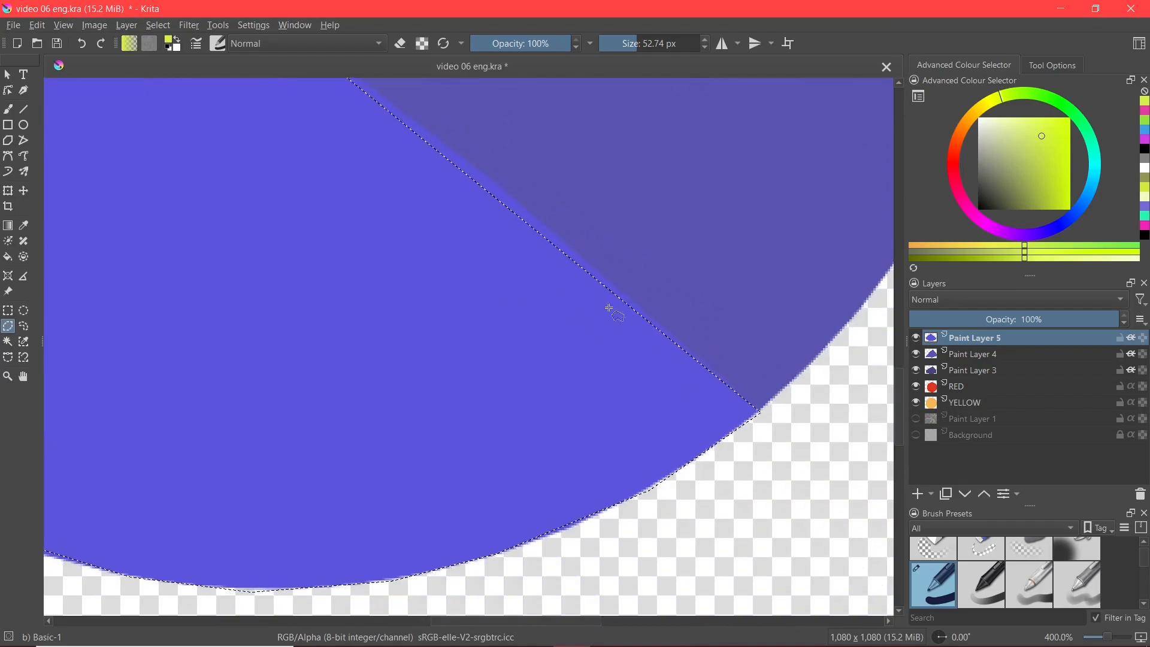
pyautogui.moveTo(667, 473); pyautogui.dragTo(747, 413)
pyautogui.moveTo(272, 488); pyautogui.dragTo(446, 532)
pyautogui.moveTo(168, 342); pyautogui.dragTo(347, 377)
pyautogui.moveTo(581, 128); pyautogui.dragTo(476, 394)
pyautogui.moveTo(544, 368); pyautogui.dragTo(539, 365)
pyautogui.scroll(10, 398, 185)
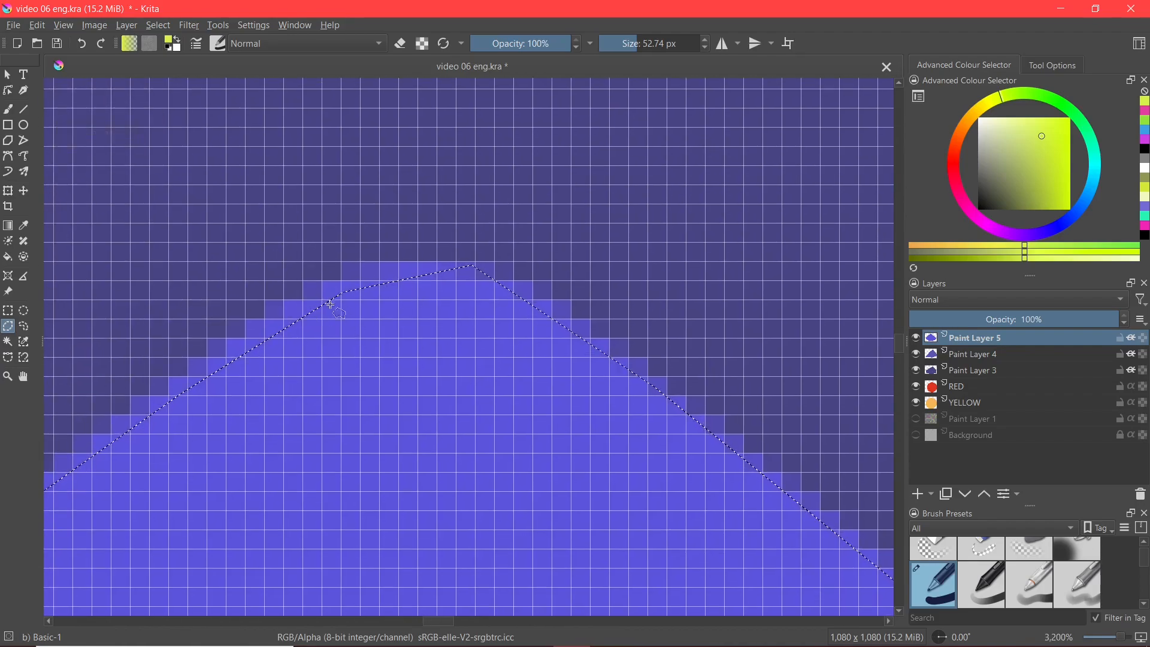
pyautogui.scroll(-5, 581, 335)
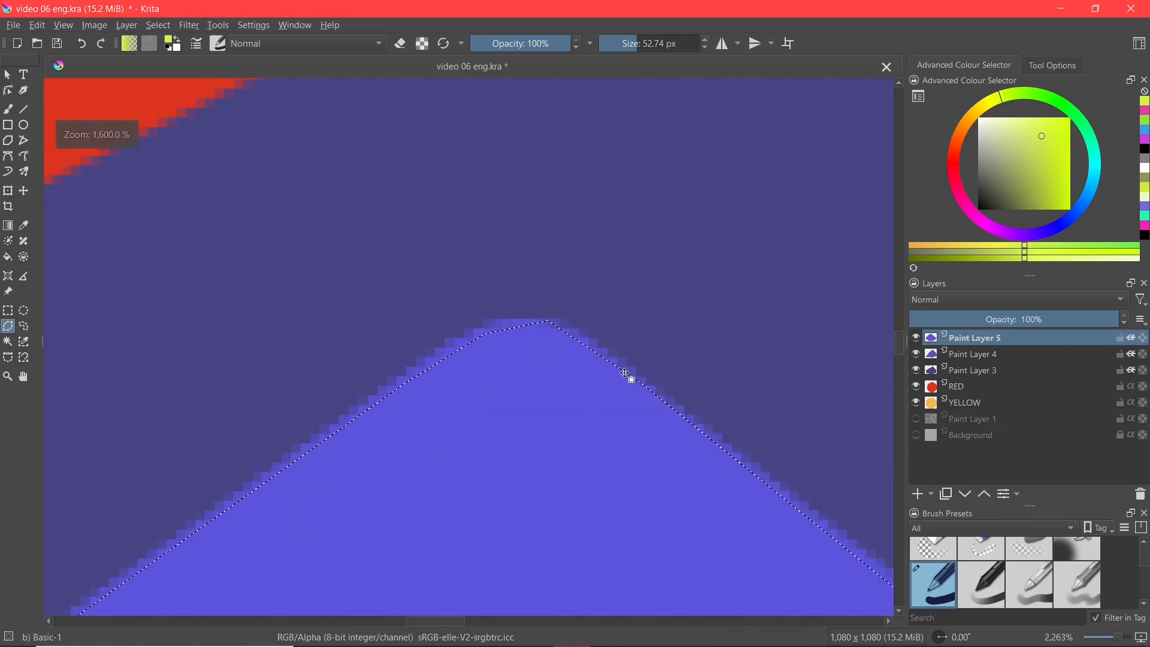
pyautogui.scroll(-5, 576, 306)
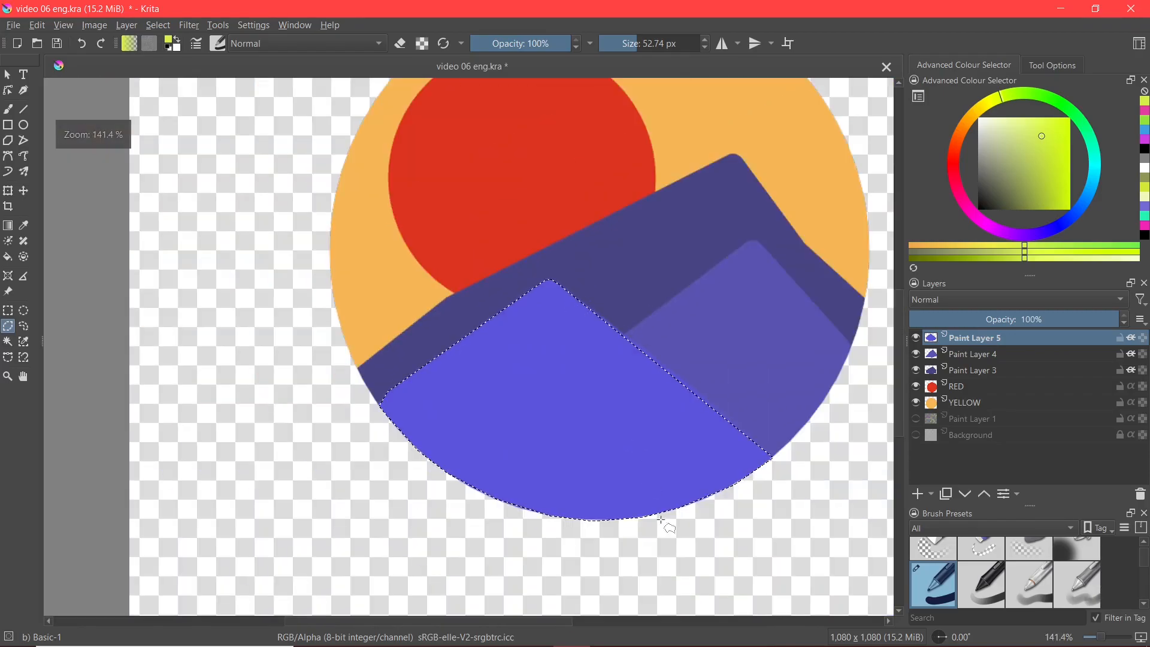
pyautogui.moveTo(494, 420); pyautogui.dragTo(461, 405)
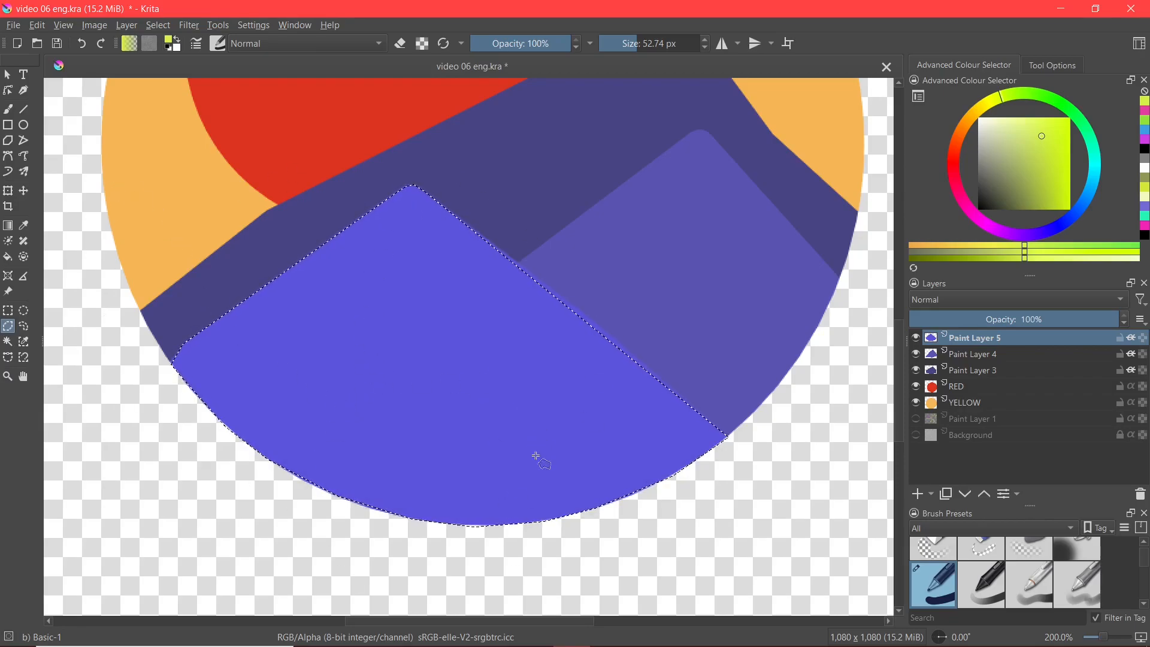
# Step: Set up the Basic-1 brush with a light blue colour and a size of 63.44 px
pyautogui.moveTo(377, 431); pyautogui.dragTo(303, 484)
pyautogui.moveTo(312, 379); pyautogui.dragTo(354, 379)
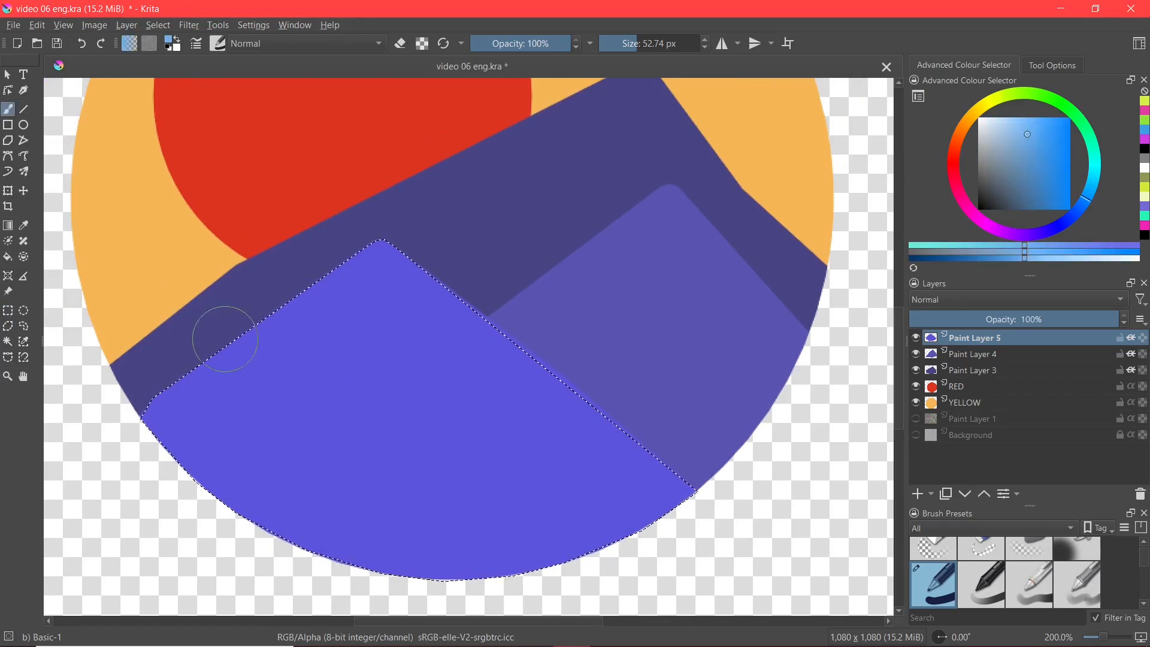
pyautogui.click(626, 43)
# Step: Paint a light blue highlight along the front mountain's left slope inside the selection on Paint Layer 5
pyautogui.moveTo(519, 346); pyautogui.dragTo(539, 341)
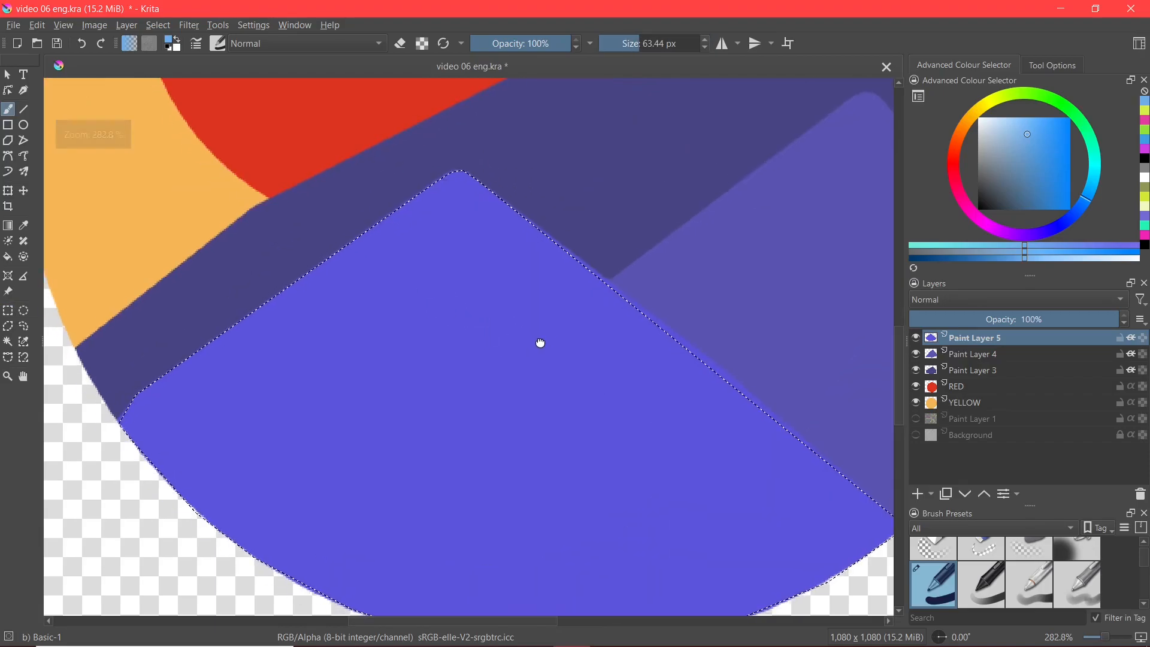
pyautogui.scroll(-1, 537, 338)
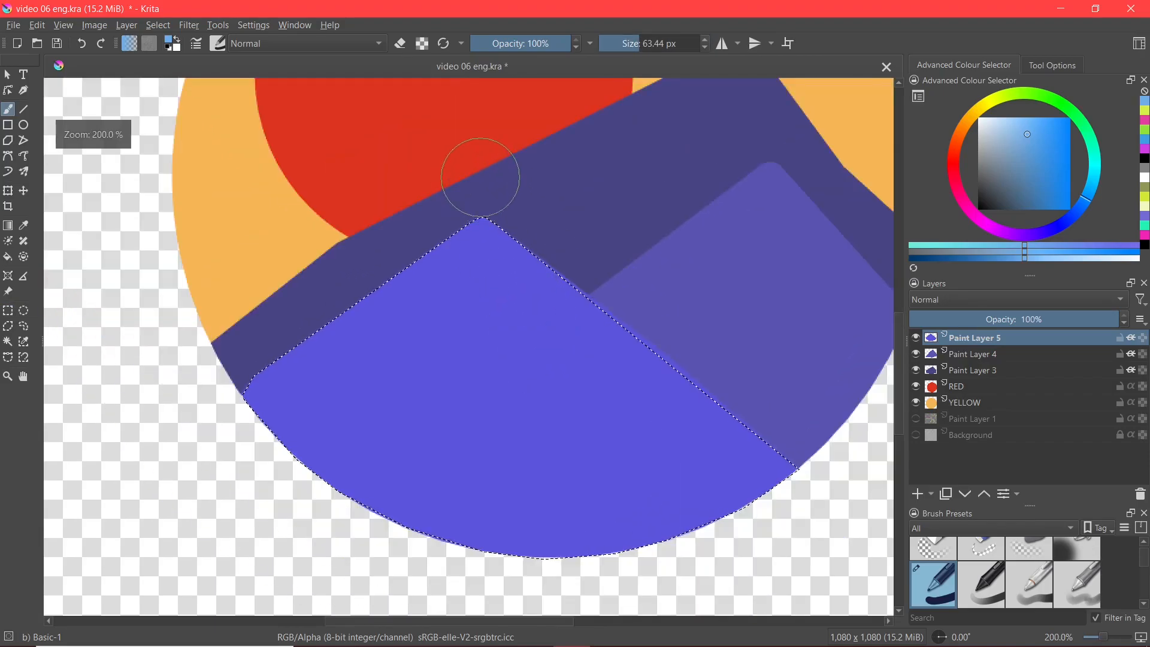
pyautogui.moveTo(461, 180)
pyautogui.mouseDown()
pyautogui.moveTo(341, 314)
pyautogui.moveTo(252, 450)
pyautogui.mouseUp()
pyautogui.scroll(-1, 635, 337)
pyautogui.moveTo(603, 352)
pyautogui.mouseDown()
pyautogui.moveTo(554, 393)
pyautogui.moveTo(516, 404)
pyautogui.mouseUp()
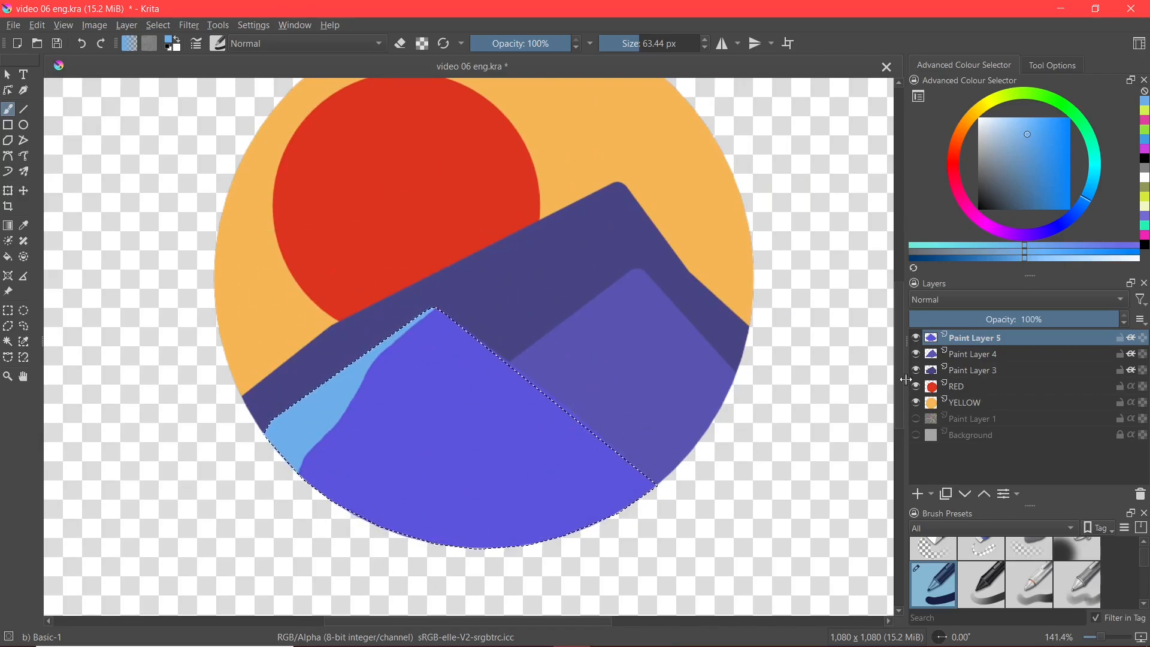
# Step: Add a paint layer above Paint Layer 5 and name it HIGHLIGHTS
pyautogui.click(8, 326)
pyautogui.scroll(1, 508, 497)
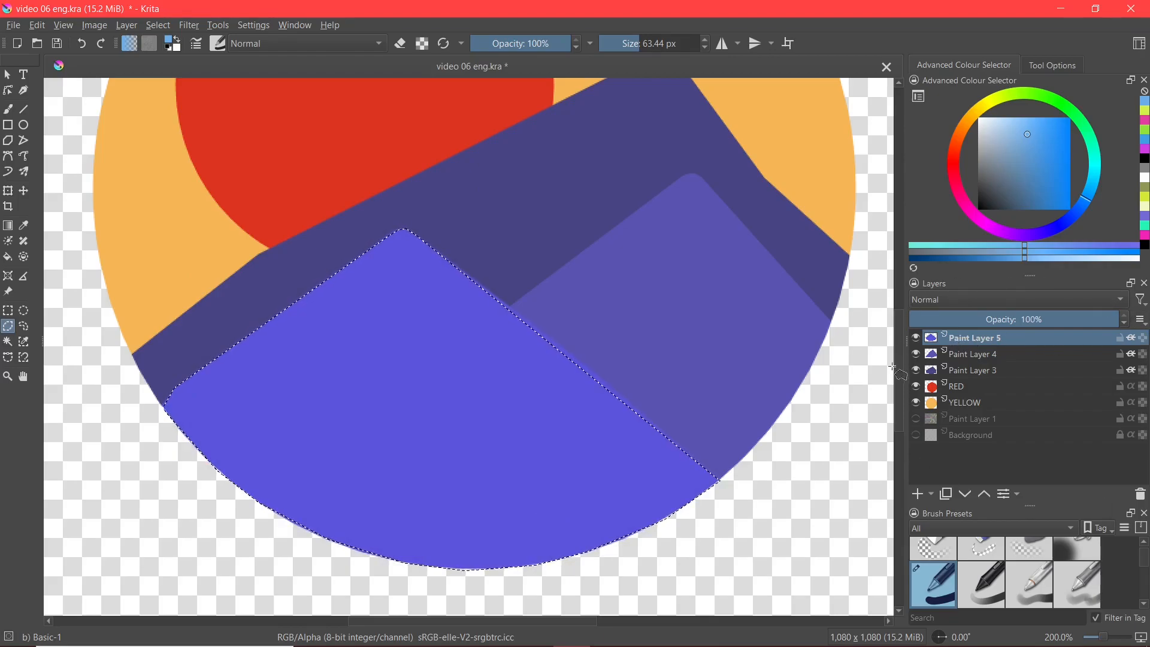
pyautogui.click(917, 497)
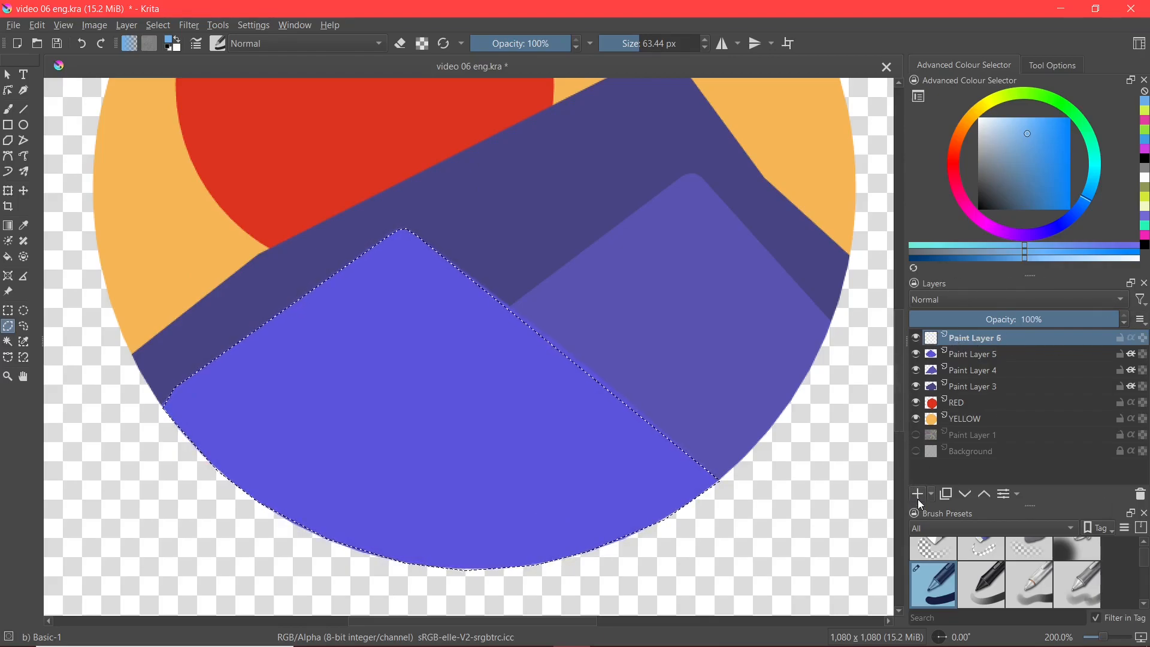
pyautogui.doubleClick(984, 341)
pyautogui.write('HIGHLIGHTS')
pyautogui.press('Return')
# Step: On the HIGHLIGHTS layer, trace a closed polygonal selection around the front mountain's peak, right slope, curved bottom edge and left corner
pyautogui.click(395, 230)
pyautogui.click(411, 232)
pyautogui.click(726, 487)
pyautogui.click(621, 544)
pyautogui.click(540, 562)
pyautogui.click(464, 570)
pyautogui.click(379, 560)
pyautogui.click(275, 514)
pyautogui.click(226, 480)
pyautogui.click(184, 432)
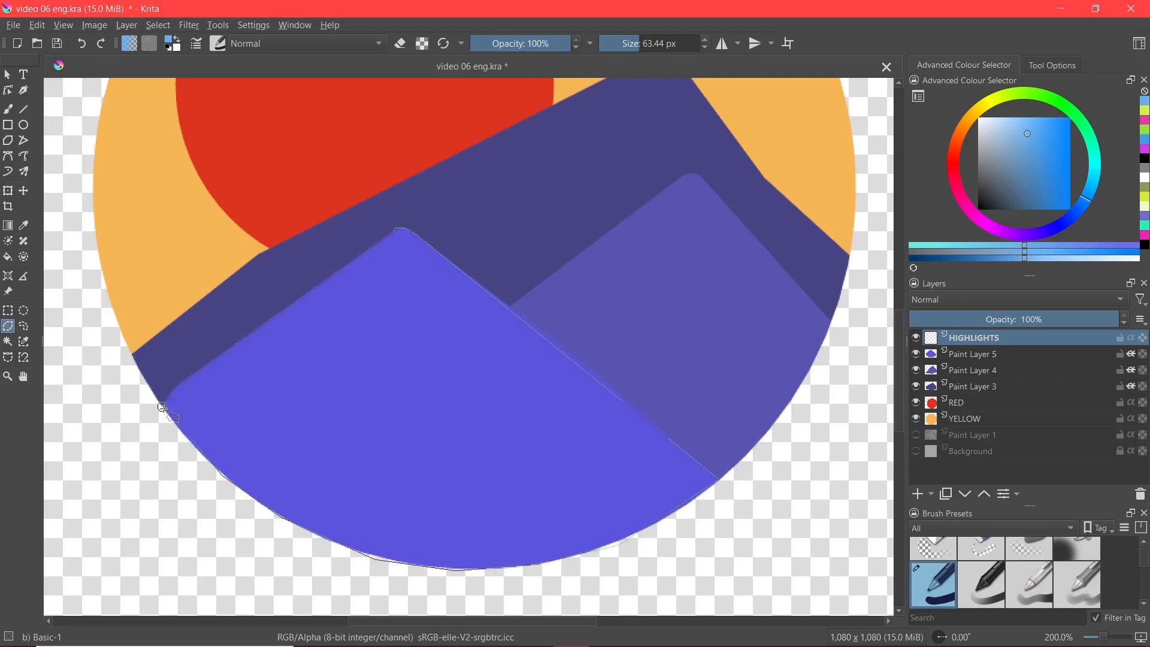
pyautogui.click(162, 408)
# Step: Paint a light blue highlight with a wavy inner edge along the front mountain's left slope, and clear the selection
pyautogui.click(7, 109)
pyautogui.moveTo(359, 206)
pyautogui.mouseDown()
pyautogui.moveTo(340, 255)
pyautogui.moveTo(236, 365)
pyautogui.moveTo(208, 467)
pyautogui.moveTo(177, 433)
pyautogui.mouseUp()
pyautogui.moveTo(641, 300)
pyautogui.mouseDown()
pyautogui.moveTo(601, 328)
pyautogui.moveTo(597, 308)
pyautogui.mouseUp()
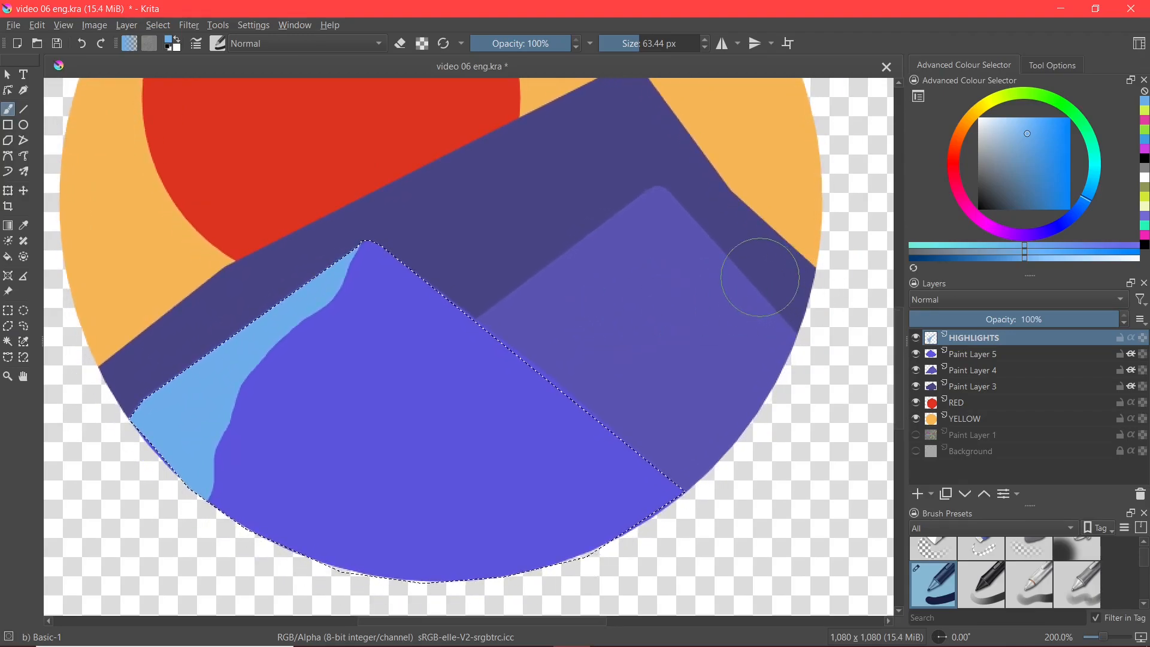
pyautogui.hotkey('ctrl', 'shift', 'a')
# Step: Hide and show the HIGHLIGHTS layer to compare the artwork with and without the painted highlight
pyautogui.click(915, 338)
pyautogui.click(915, 338)
pyautogui.scroll(-1, 591, 326)
pyautogui.moveTo(595, 310); pyautogui.dragTo(563, 378)
# Step: Add a paint layer above HIGHLIGHTS and trace a freehand selection around the visible part of the right-hand mountain
pyautogui.scroll(1, 386, 386)
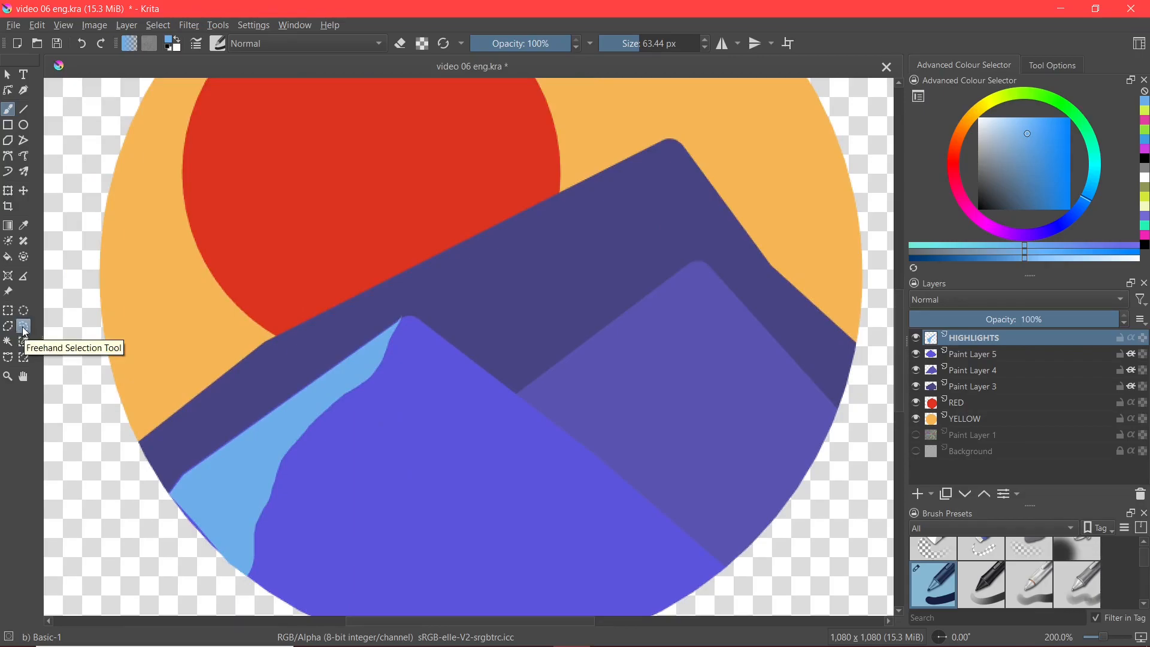
pyautogui.click(24, 328)
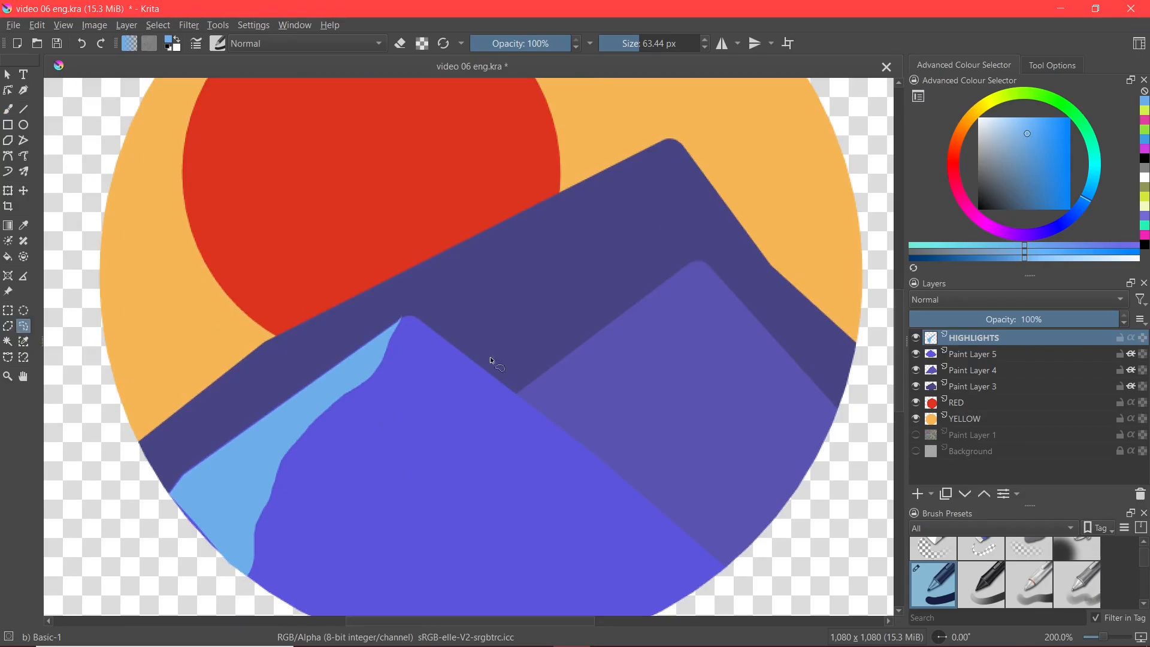
pyautogui.click(919, 494)
pyautogui.moveTo(629, 464); pyautogui.dragTo(564, 426)
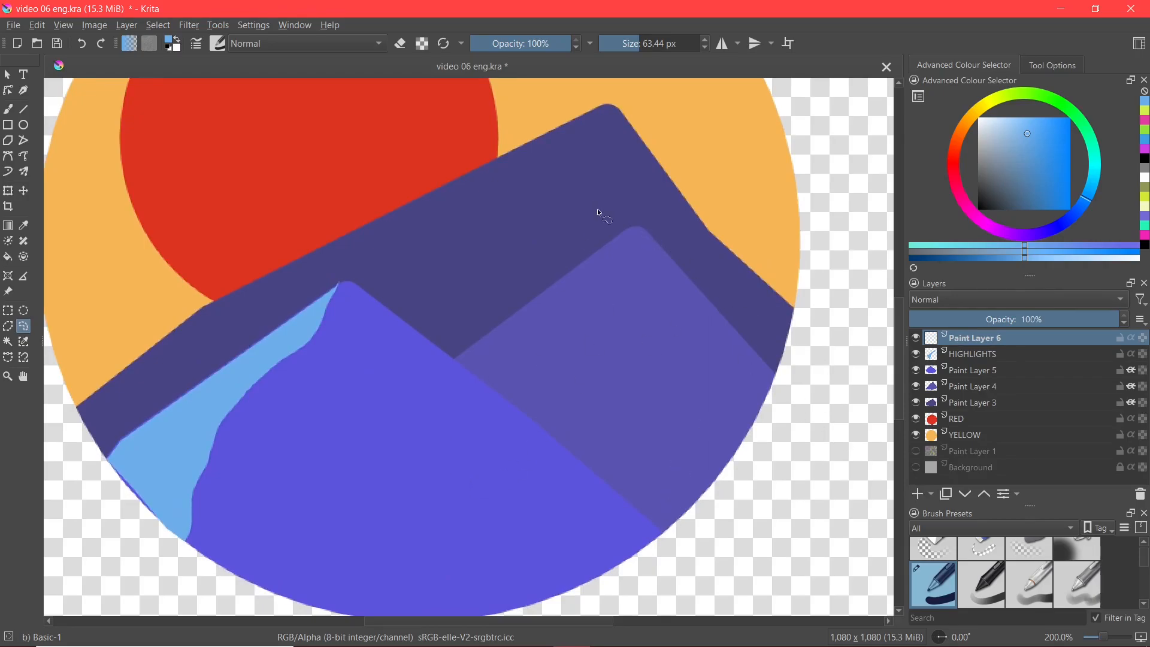
pyautogui.scroll(1, 709, 297)
pyautogui.moveTo(713, 309); pyautogui.dragTo(637, 264)
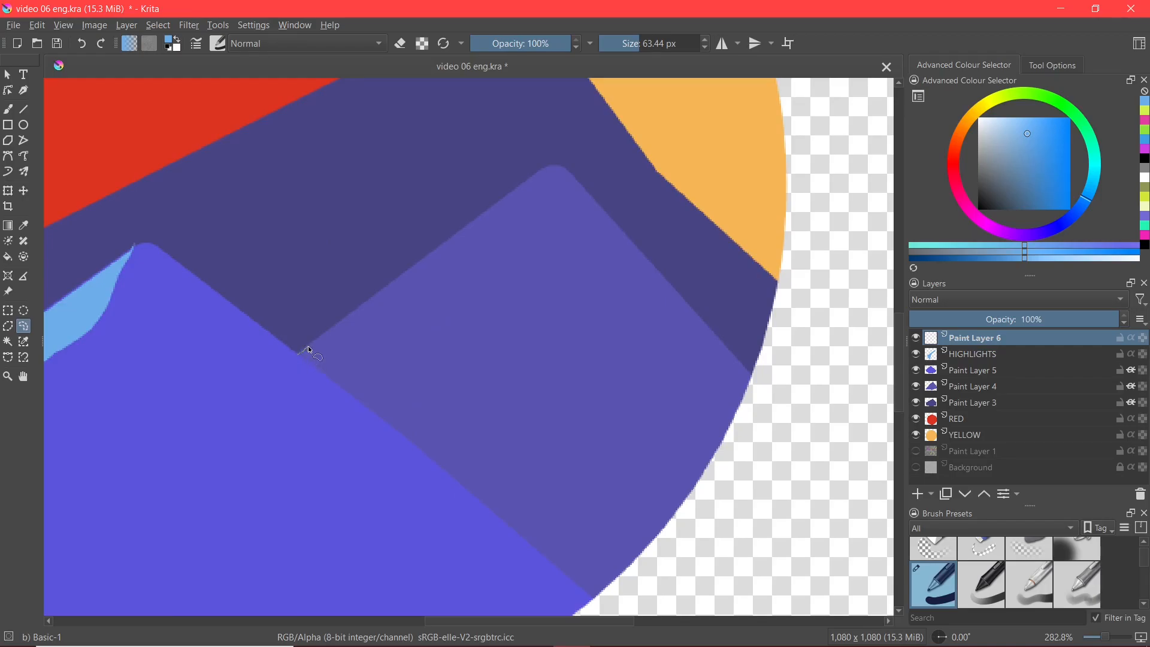
pyautogui.moveTo(338, 333)
pyautogui.mouseDown()
pyautogui.moveTo(450, 252)
pyautogui.moveTo(512, 188)
pyautogui.moveTo(564, 171)
pyautogui.moveTo(752, 382)
pyautogui.moveTo(681, 518)
pyautogui.moveTo(592, 600)
pyautogui.moveTo(299, 360)
pyautogui.mouseUp()
# Step: Examine up close how accurately the freehand selection follows the edges of the right-hand mountain
pyautogui.scroll(2, 295, 378)
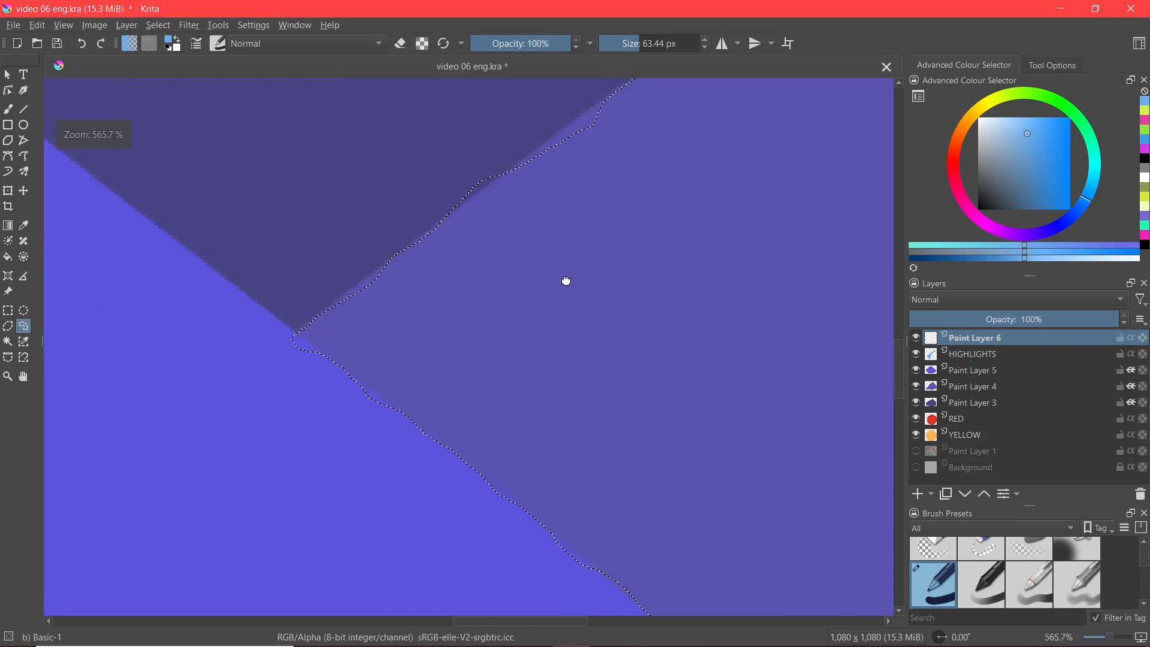
pyautogui.moveTo(577, 277); pyautogui.dragTo(378, 376)
pyautogui.moveTo(623, 239); pyautogui.dragTo(531, 298)
pyautogui.scroll(-2, 617, 328)
pyautogui.moveTo(666, 485); pyautogui.dragTo(666, 424)
pyautogui.scroll(-1, 455, 380)
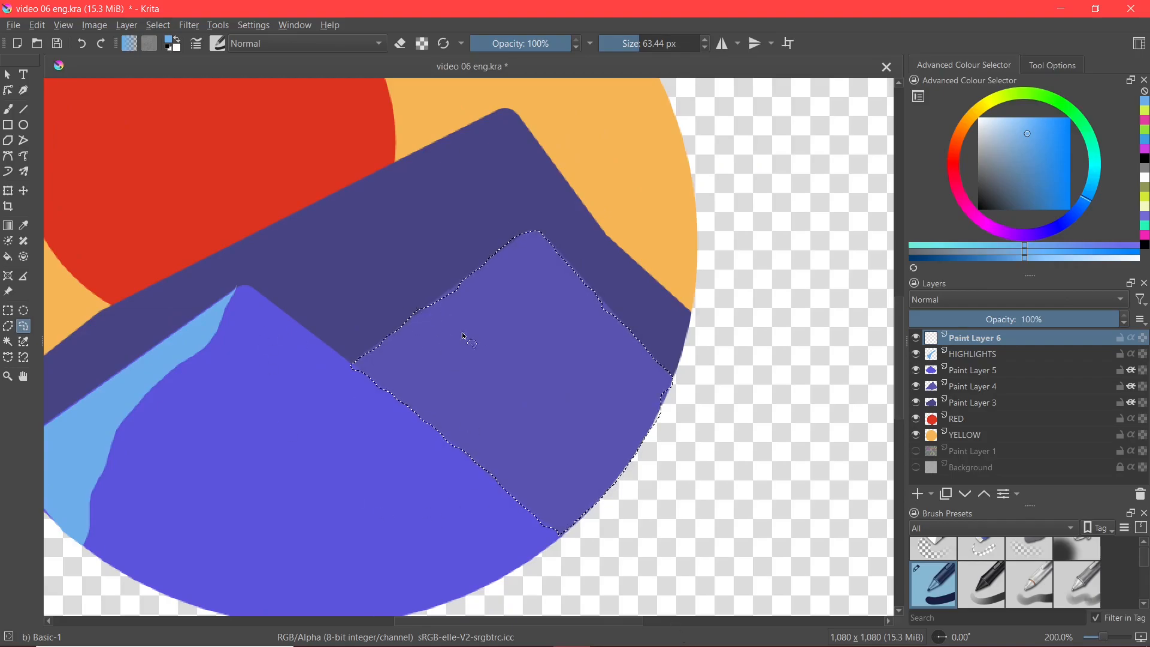
pyautogui.scroll(2, 530, 528)
pyautogui.scroll(-2, 433, 430)
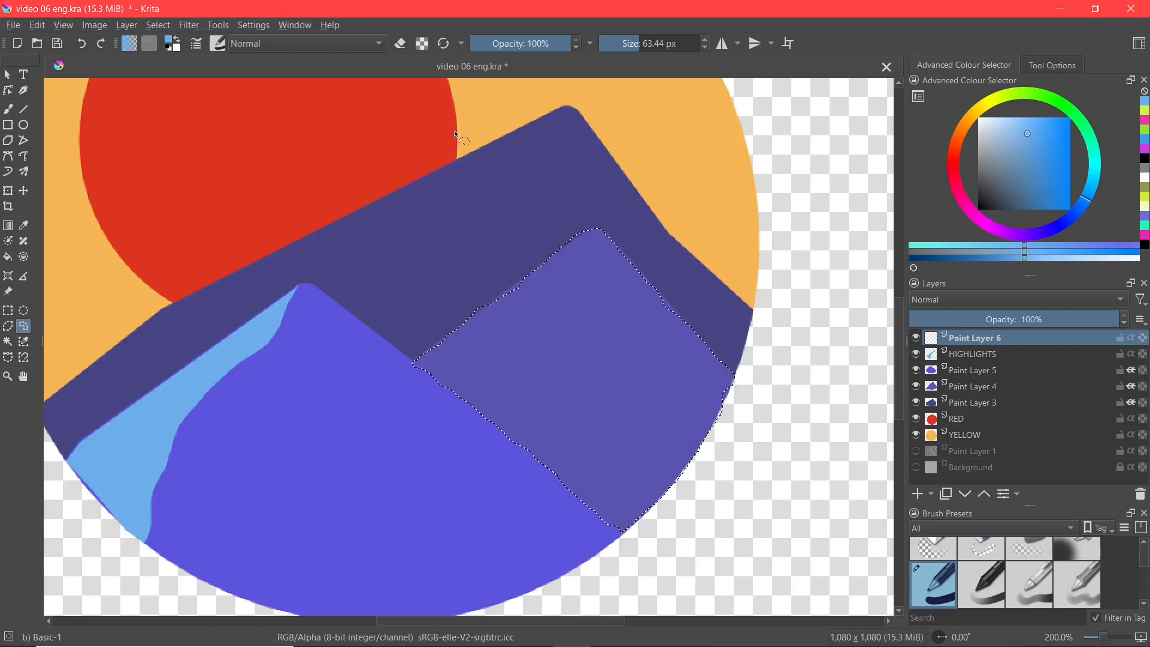
# Step: Brush a darker blue highlight along the right-hand mountain's left slope inside the freehand selection, and clear the selection
pyautogui.click(8, 110)
pyautogui.click(1035, 161)
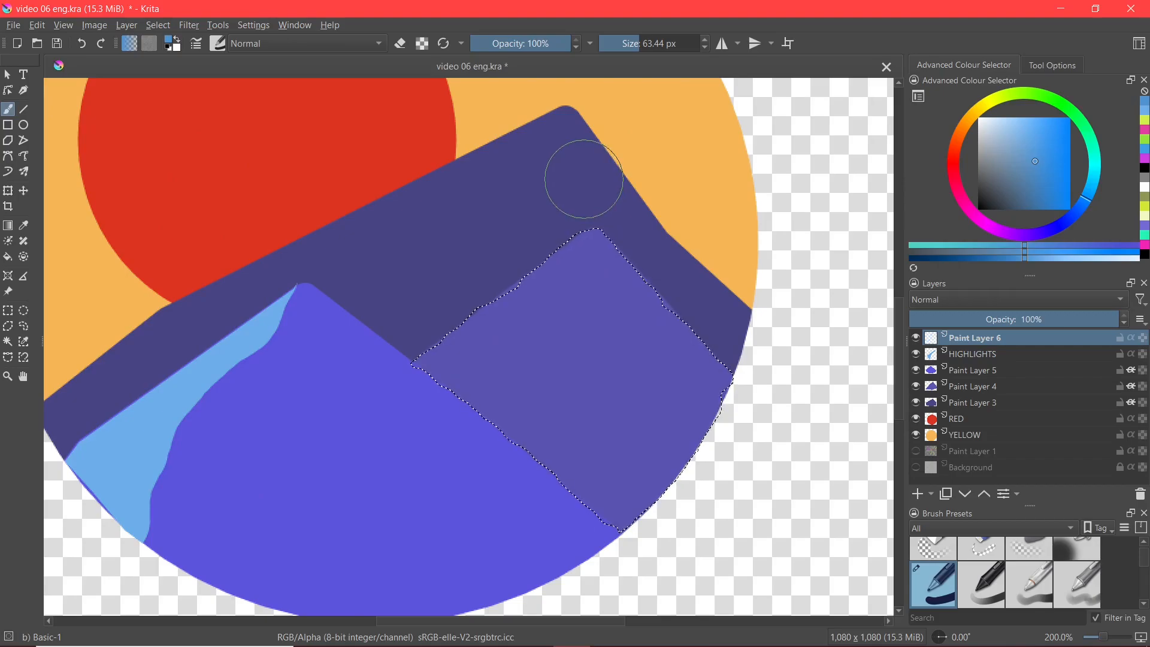
pyautogui.moveTo(575, 185)
pyautogui.mouseDown()
pyautogui.moveTo(552, 213)
pyautogui.moveTo(546, 247)
pyautogui.moveTo(408, 376)
pyautogui.mouseUp()
pyautogui.scroll(-1, 647, 378)
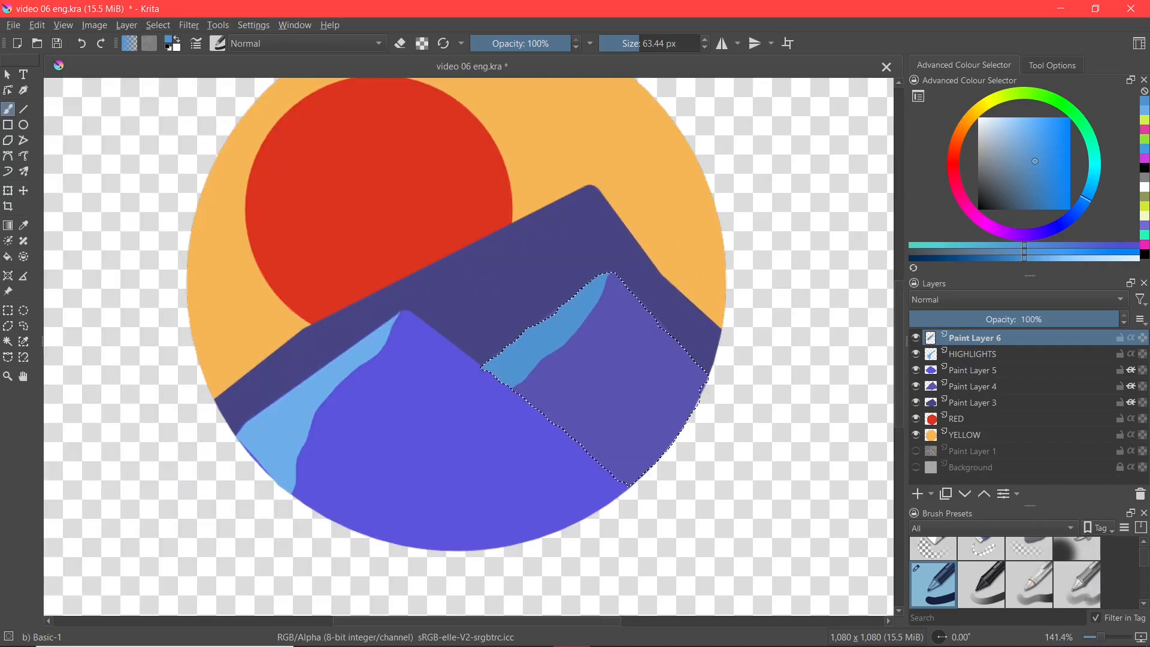
pyautogui.scroll(1, 671, 412)
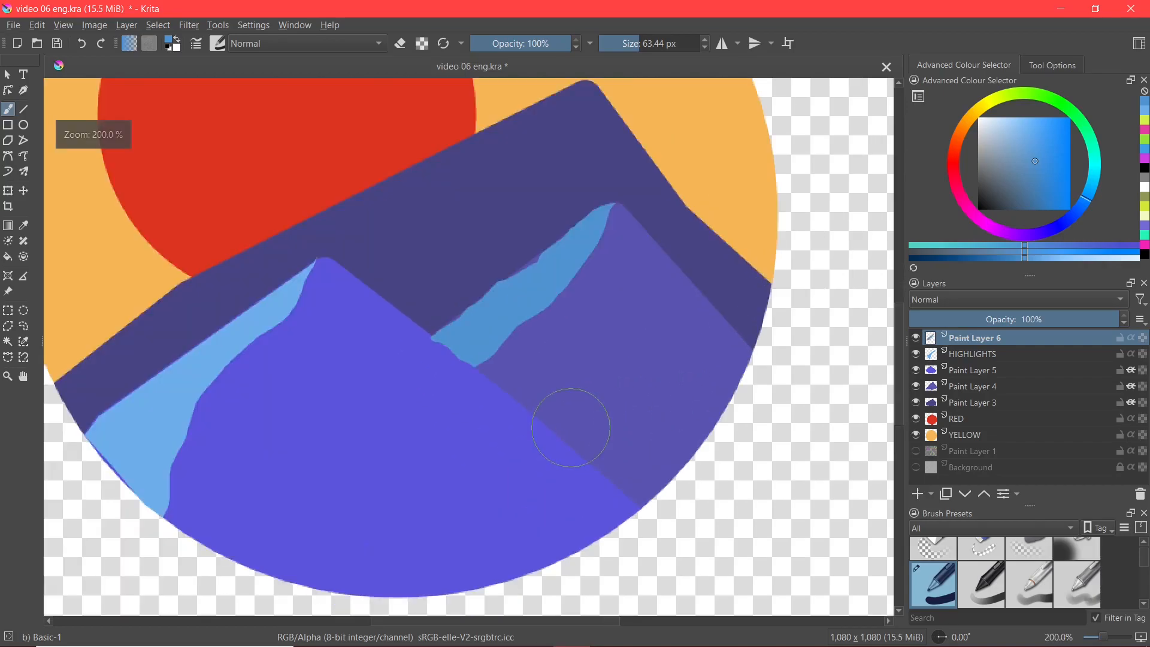
# Step: Rename the right-hand mountain's highlight layer to HIGHLIGHTS 2 and add a new paint layer above it
pyautogui.scroll(-2, 585, 416)
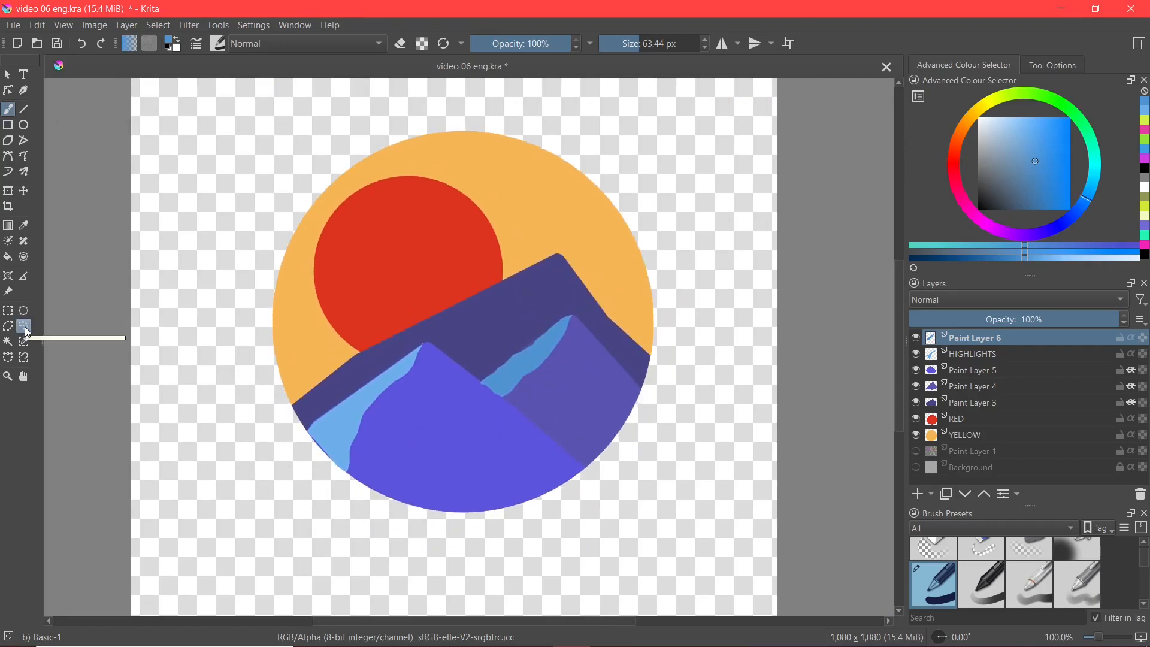
pyautogui.scroll(1, 385, 297)
pyautogui.moveTo(634, 349); pyautogui.dragTo(594, 320)
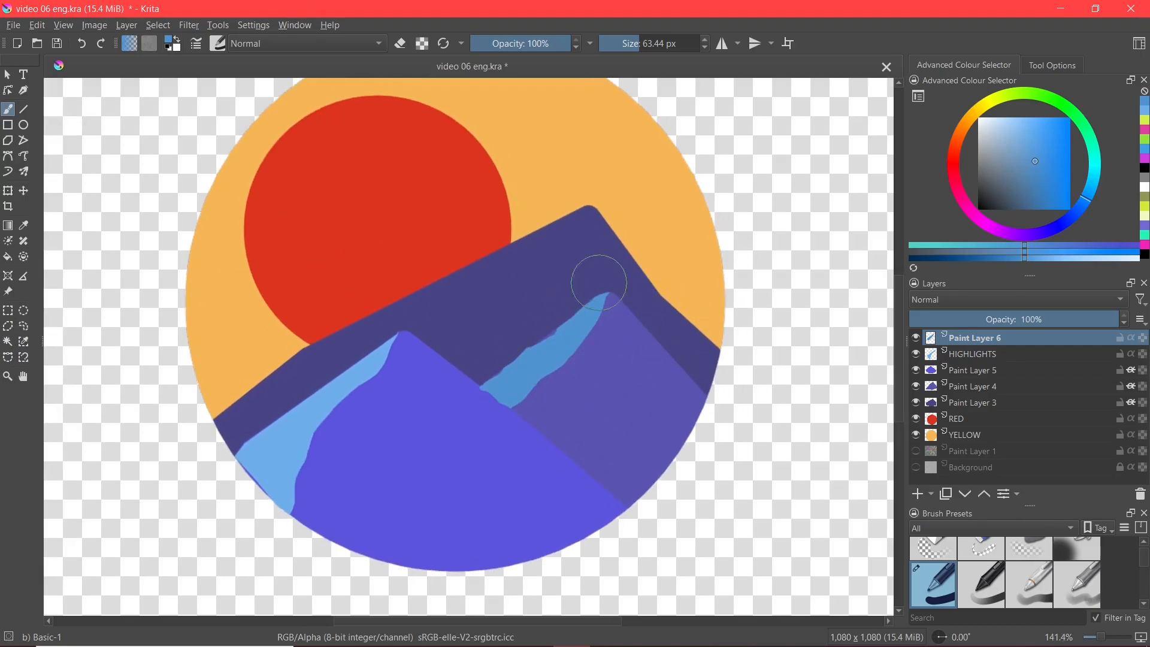
pyautogui.moveTo(573, 401); pyautogui.dragTo(590, 379)
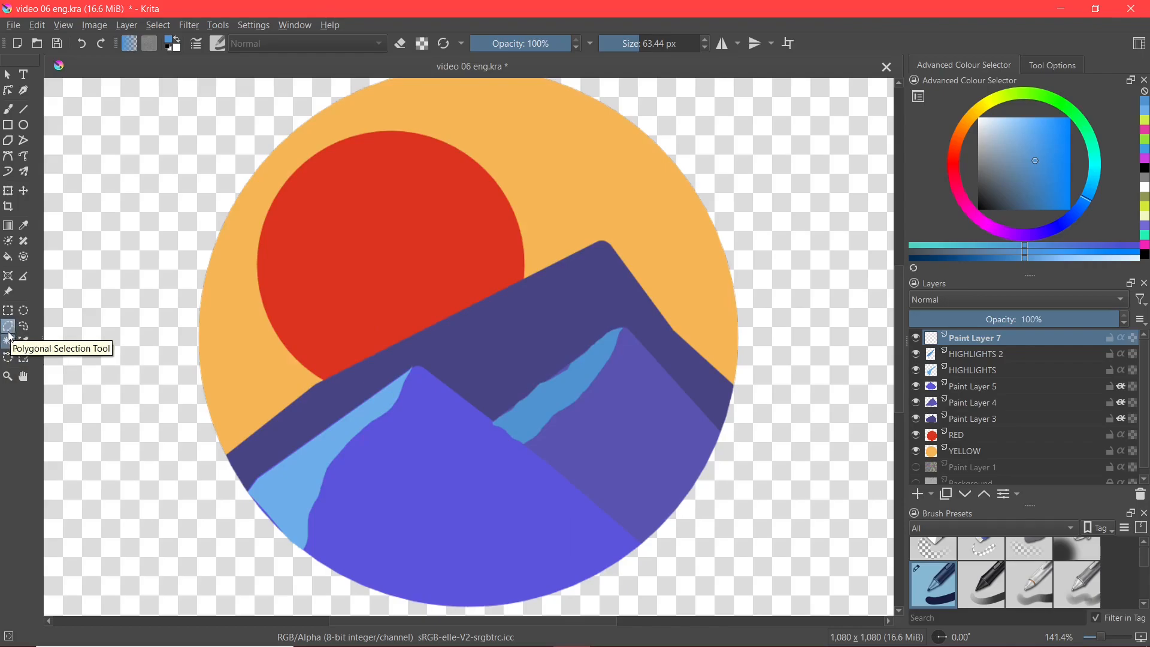
# Step: Make Paint Layer 3 active and select the dark purple back mountain with the Contiguous Selection tool
pyautogui.click(11, 347)
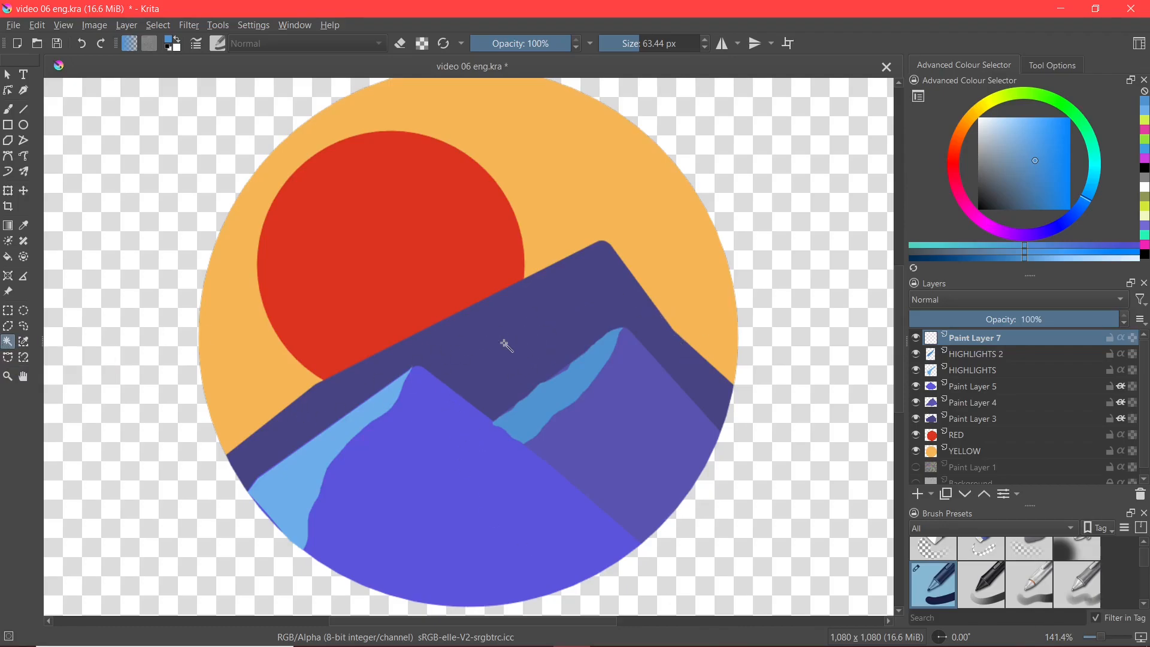
pyautogui.click(970, 419)
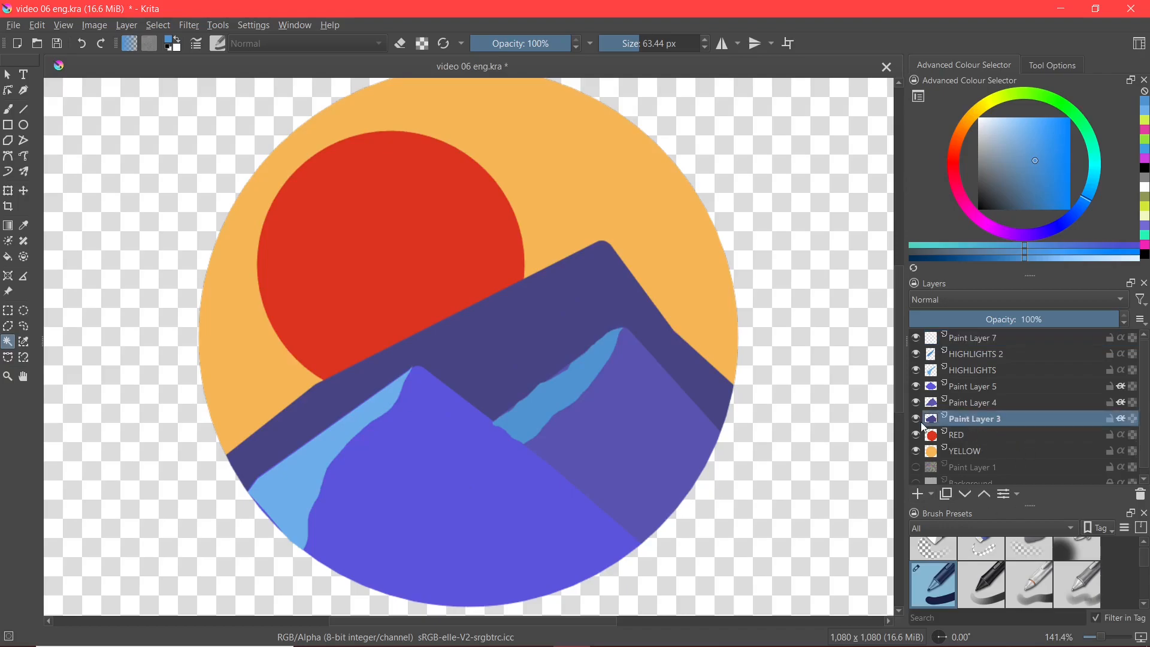
pyautogui.click(563, 309)
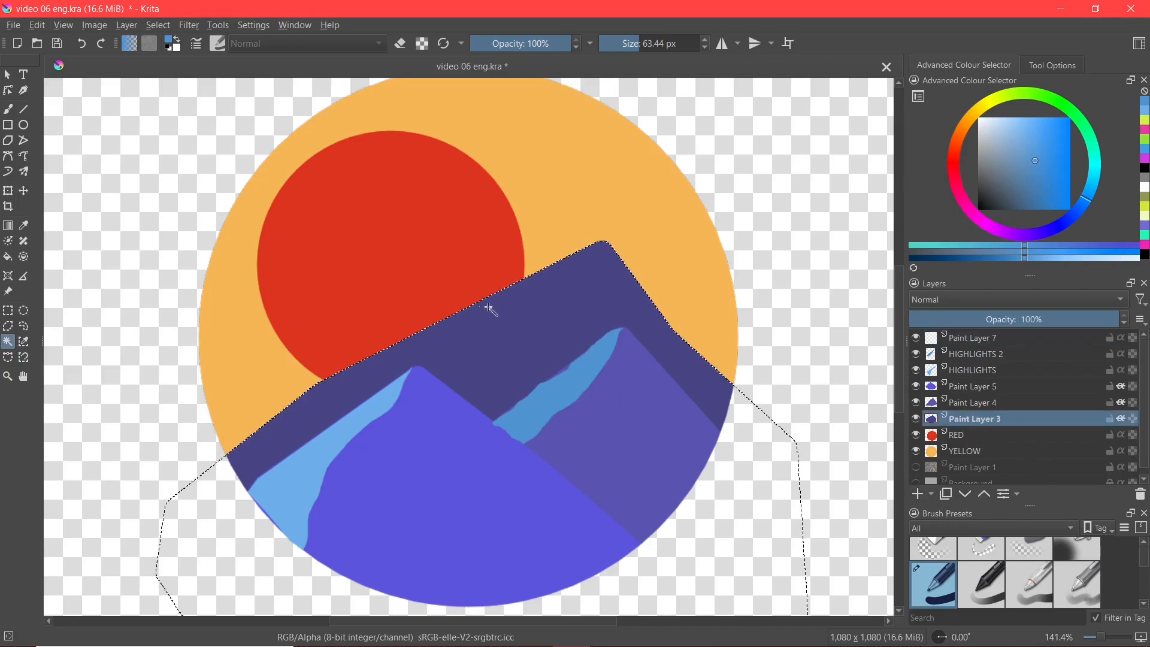
# Step: Examine the contiguous selection's full outline, including the part outside the circle, and clear the selection
pyautogui.moveTo(544, 356); pyautogui.dragTo(522, 281)
pyautogui.press('1')
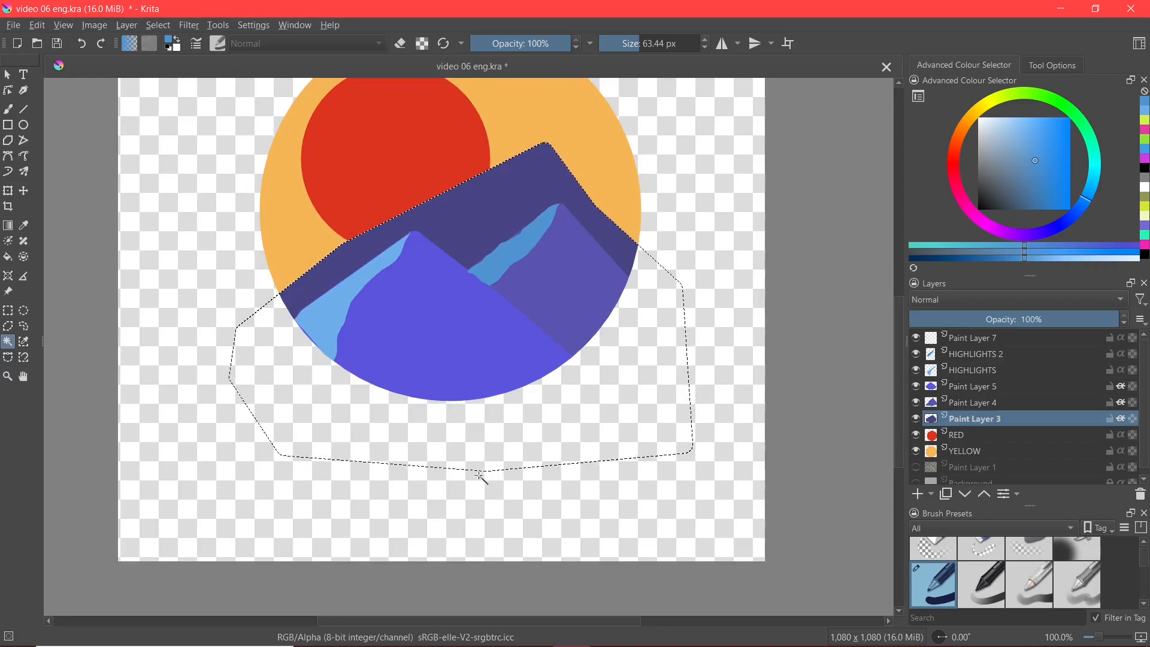
pyautogui.scroll(3, 668, 312)
pyautogui.moveTo(544, 324); pyautogui.dragTo(631, 454)
pyautogui.scroll(-2, 514, 330)
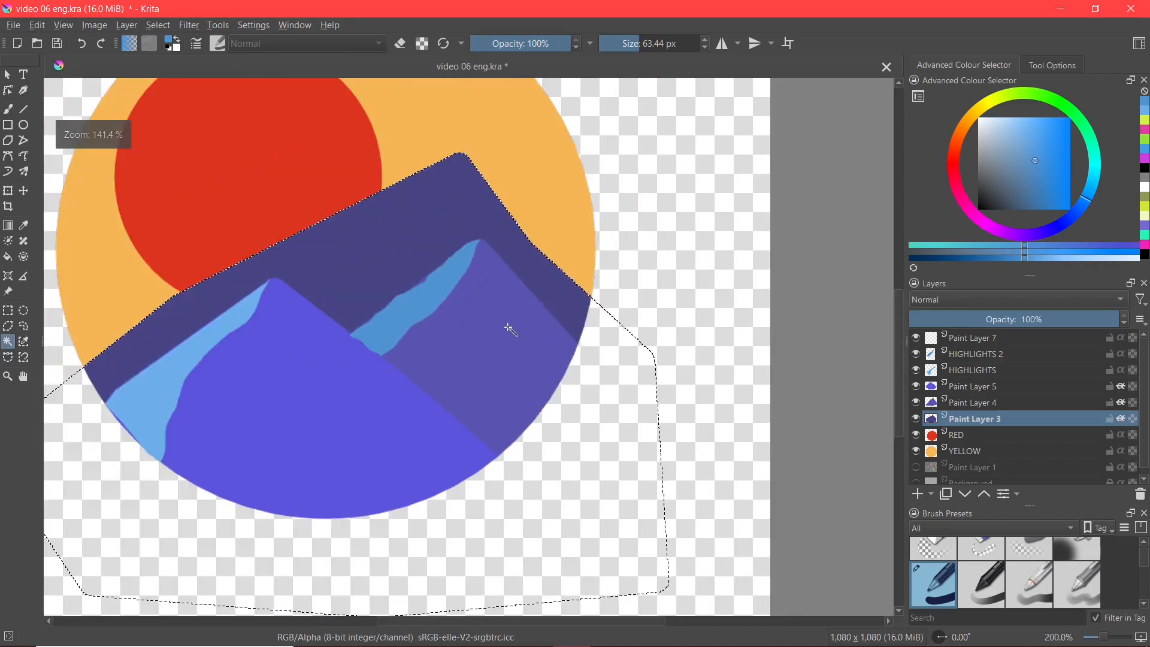
pyautogui.moveTo(549, 297); pyautogui.dragTo(708, 359)
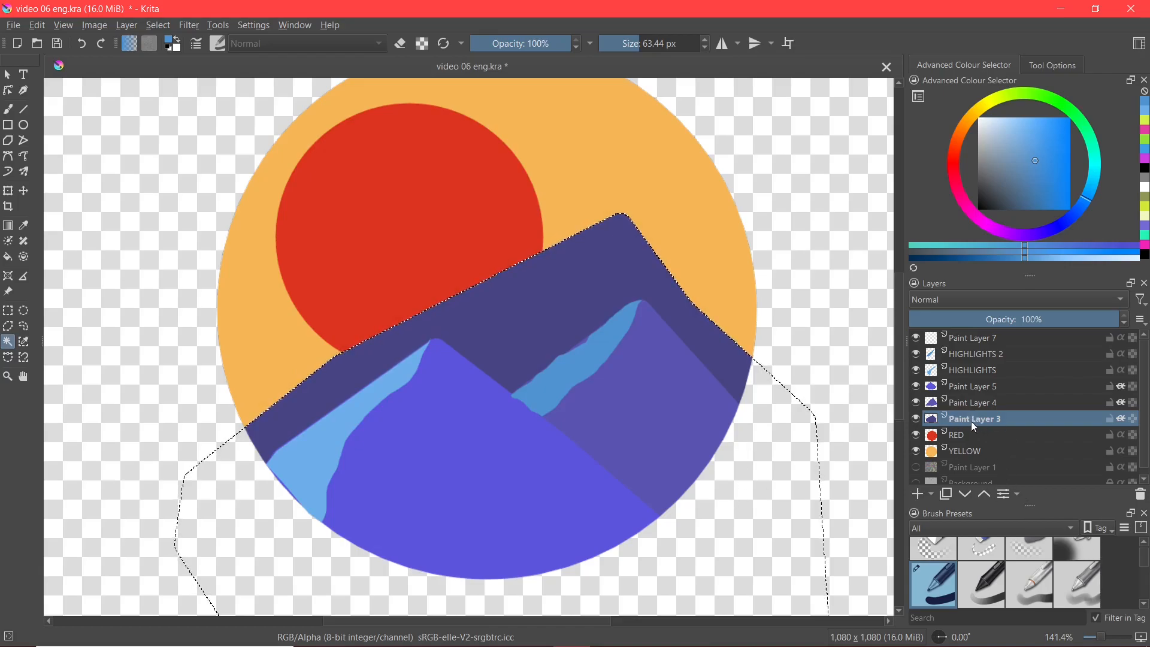
pyautogui.hotkey('ctrl', 'shift', 'a')
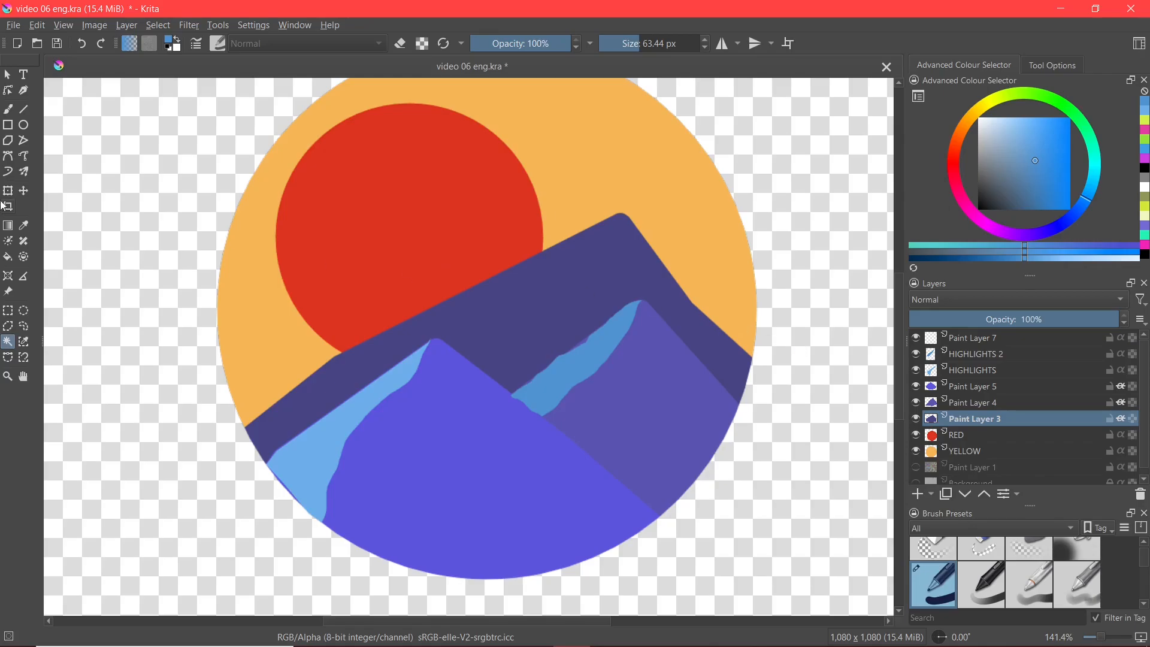
# Step: Draw a filled blue ellipse over the back mountain's peak on Paint Layer 3 and contiguously select the remaining dark purple area
pyautogui.click(24, 126)
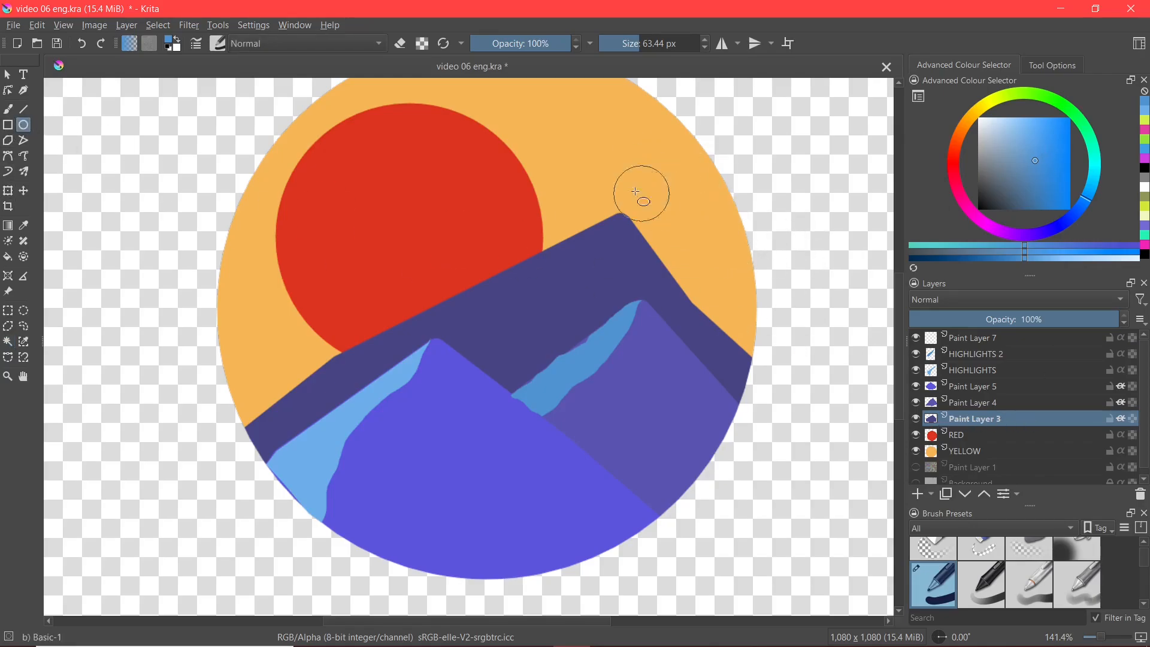
pyautogui.moveTo(518, 102)
pyautogui.mouseDown()
pyautogui.moveTo(753, 273)
pyautogui.moveTo(752, 292)
pyautogui.mouseUp()
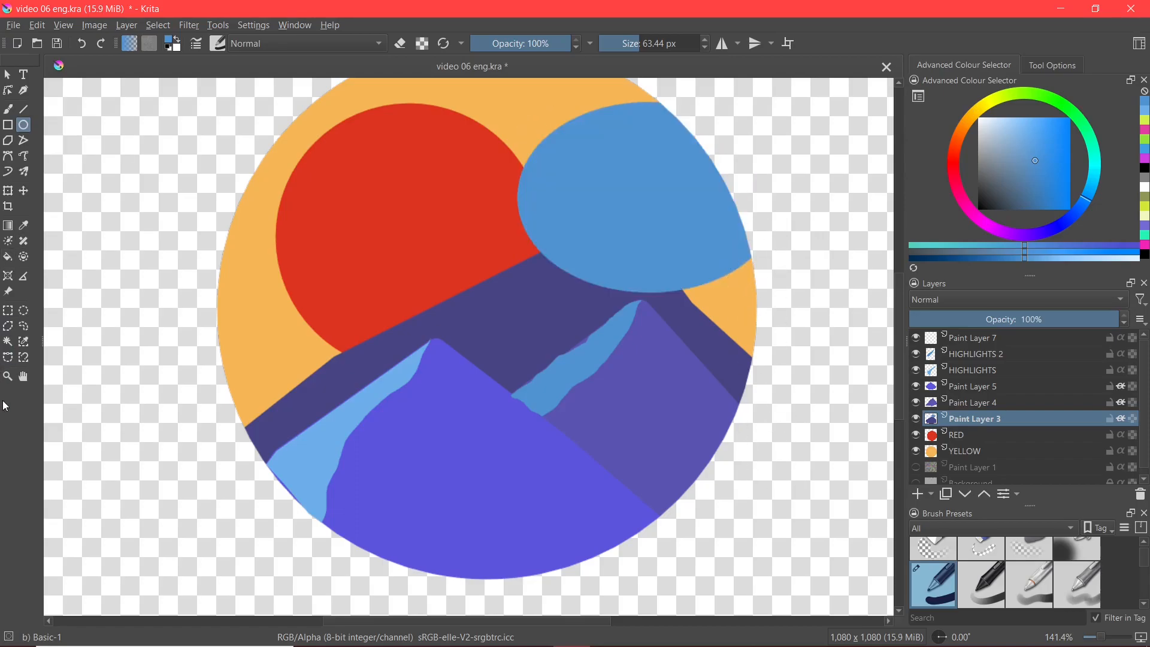
pyautogui.click(6, 346)
pyautogui.click(522, 332)
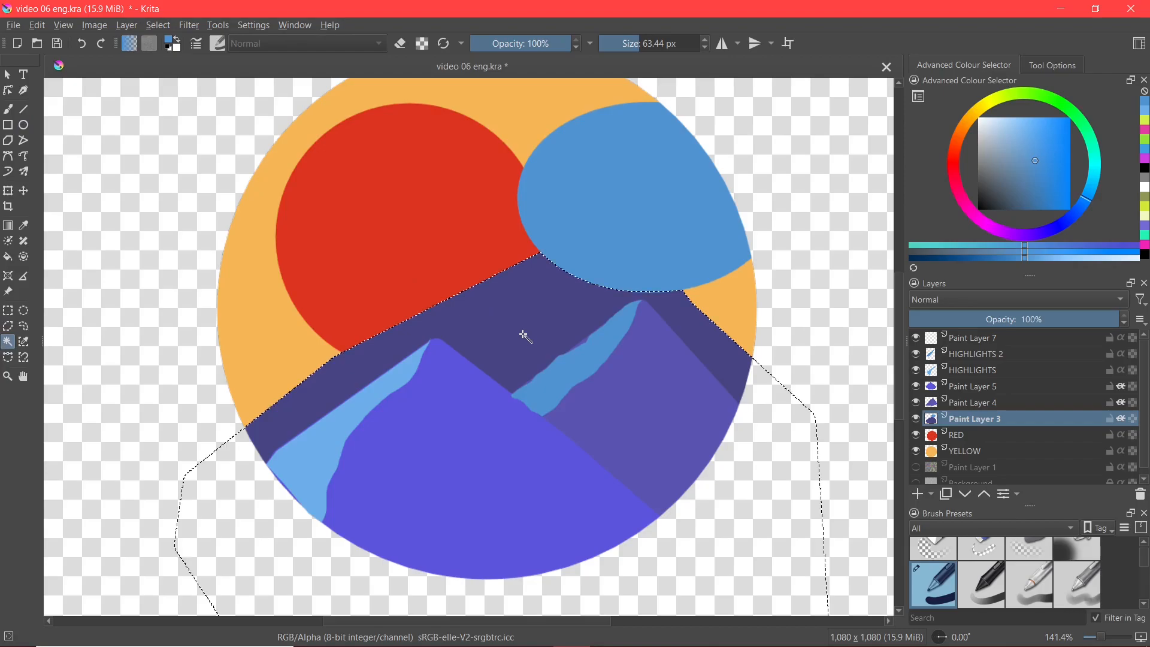
# Step: Examine how the contiguous selection follows the dark purple area and its border with the blue ellipse
pyautogui.scroll(1, 611, 325)
pyautogui.moveTo(621, 299); pyautogui.dragTo(462, 360)
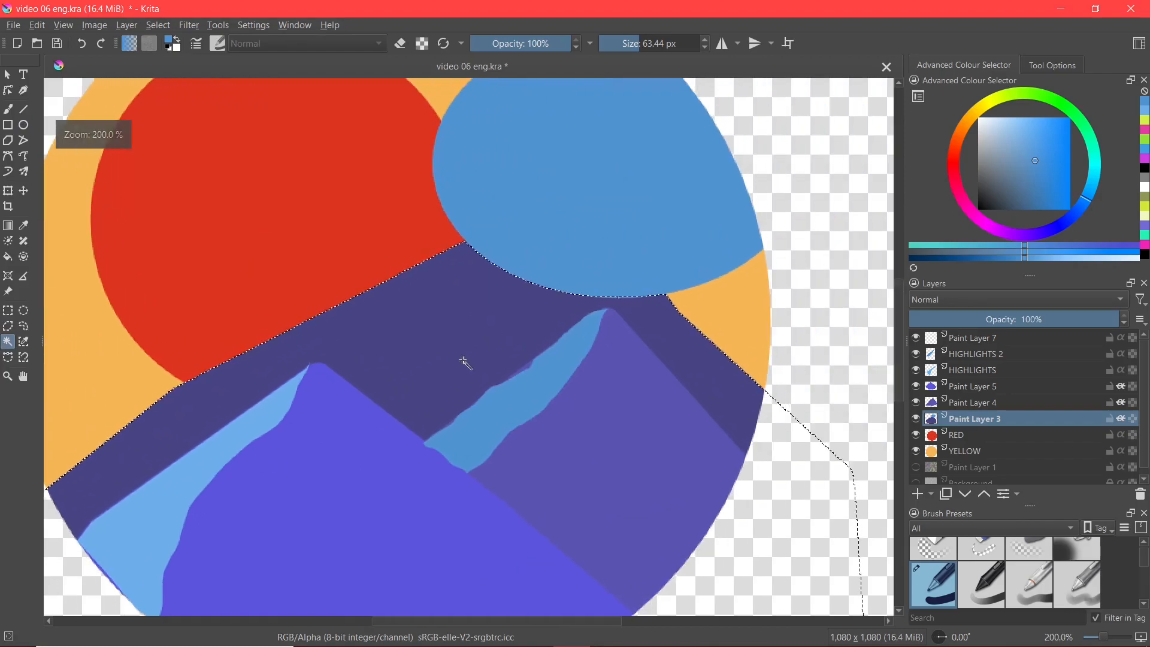
pyautogui.scroll(1, 480, 213)
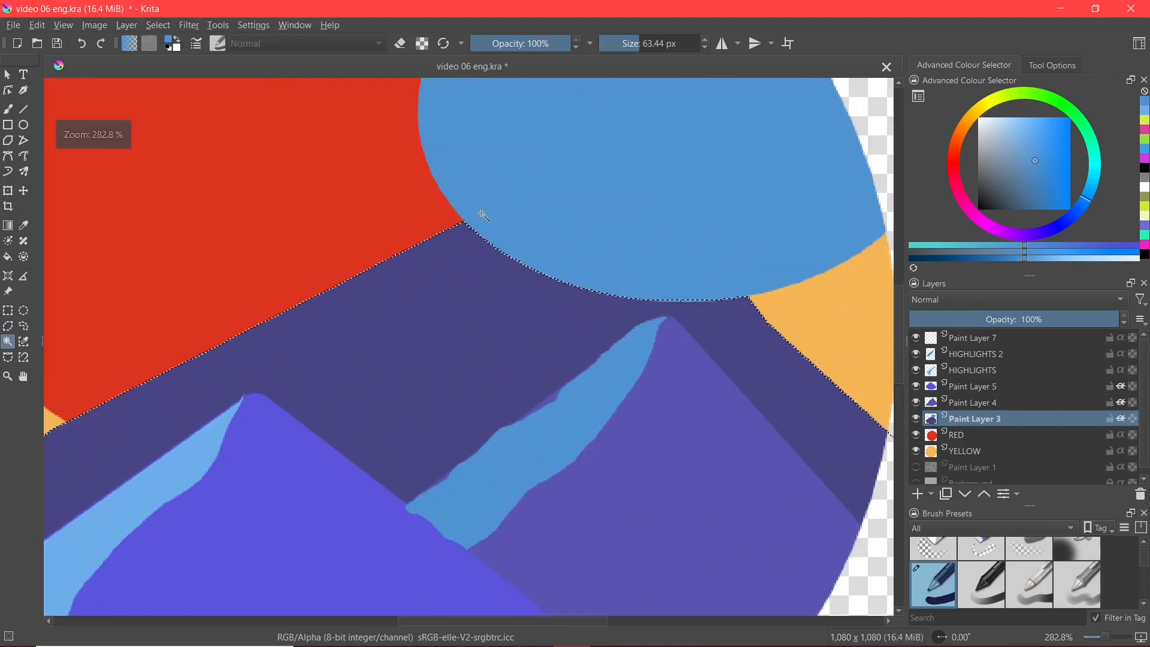
pyautogui.scroll(-2, 506, 339)
pyautogui.scroll(3, 501, 321)
pyautogui.moveTo(804, 399); pyautogui.dragTo(777, 510)
pyautogui.scroll(-1, 584, 208)
pyautogui.scroll(-2, 585, 210)
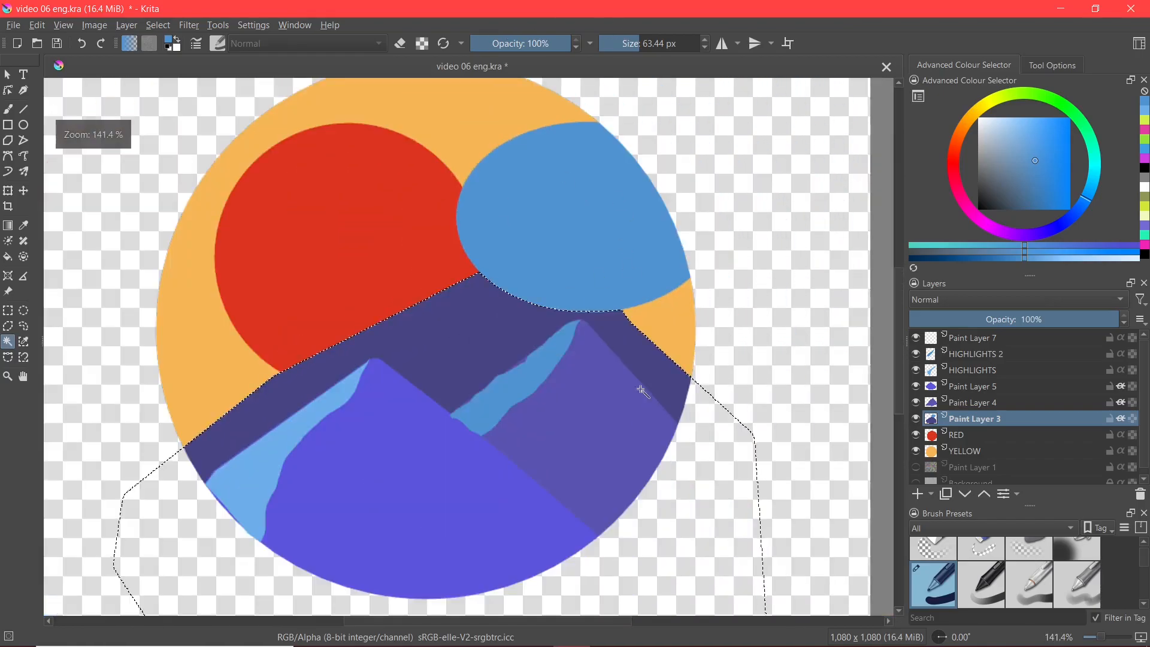
pyautogui.moveTo(635, 390); pyautogui.dragTo(665, 306)
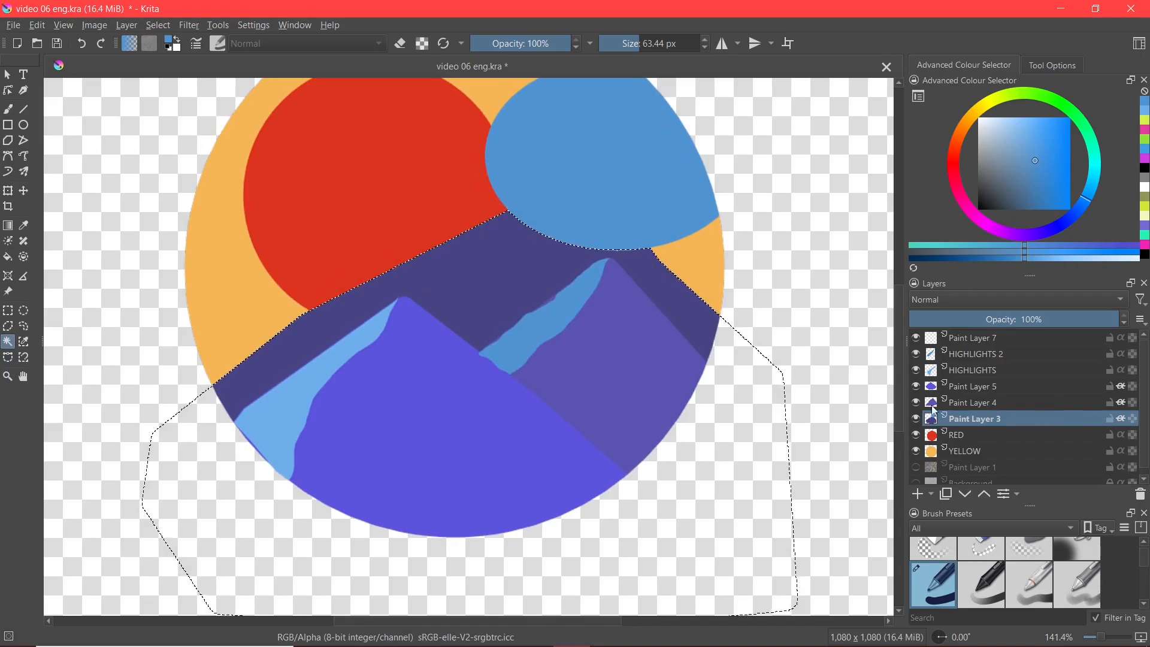
# Step: Undo the selection and the blue ellipse, and contiguously reselect the whole dark purple back mountain
pyautogui.hotkey('ctrl', 'z')
pyautogui.hotkey('ctrl', 'z')
pyautogui.click(530, 267)
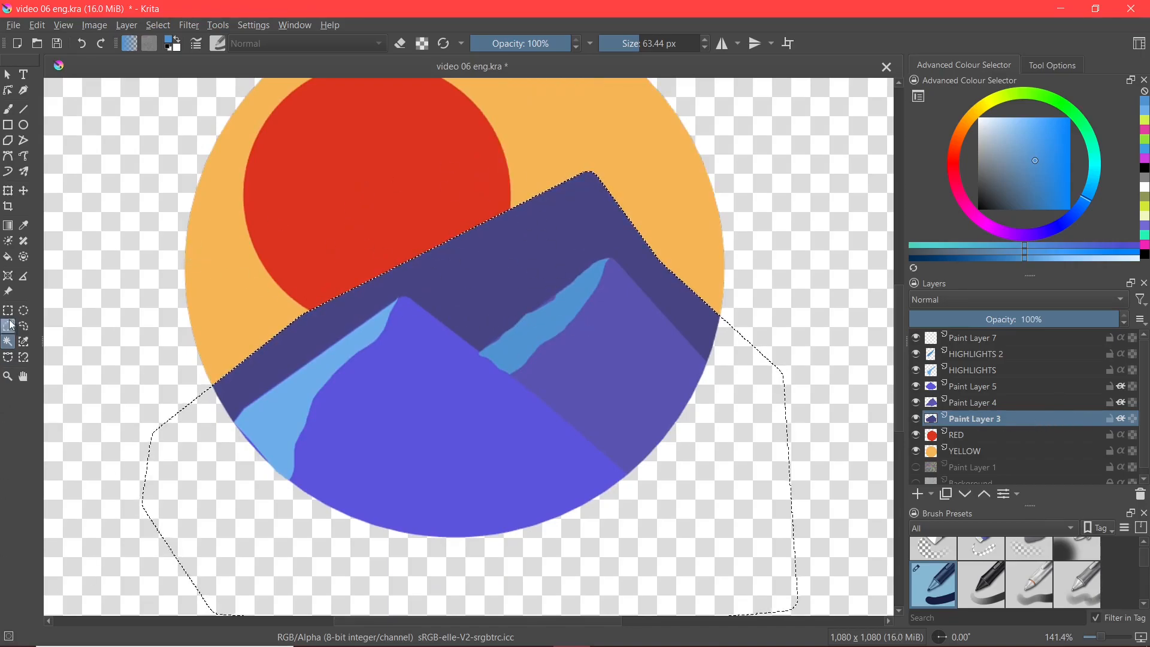
# Step: Paint a darker, more muted blue highlight along the back mountain's left ridge inside the selection, and clear the selection
pyautogui.click(8, 109)
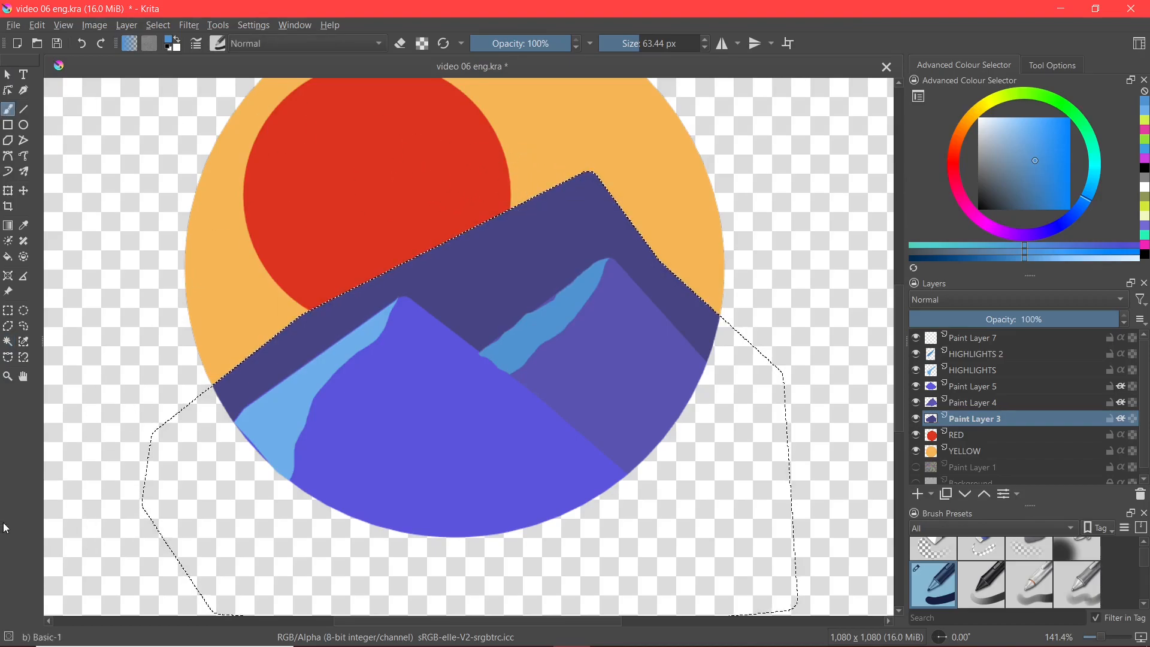
pyautogui.click(1038, 180)
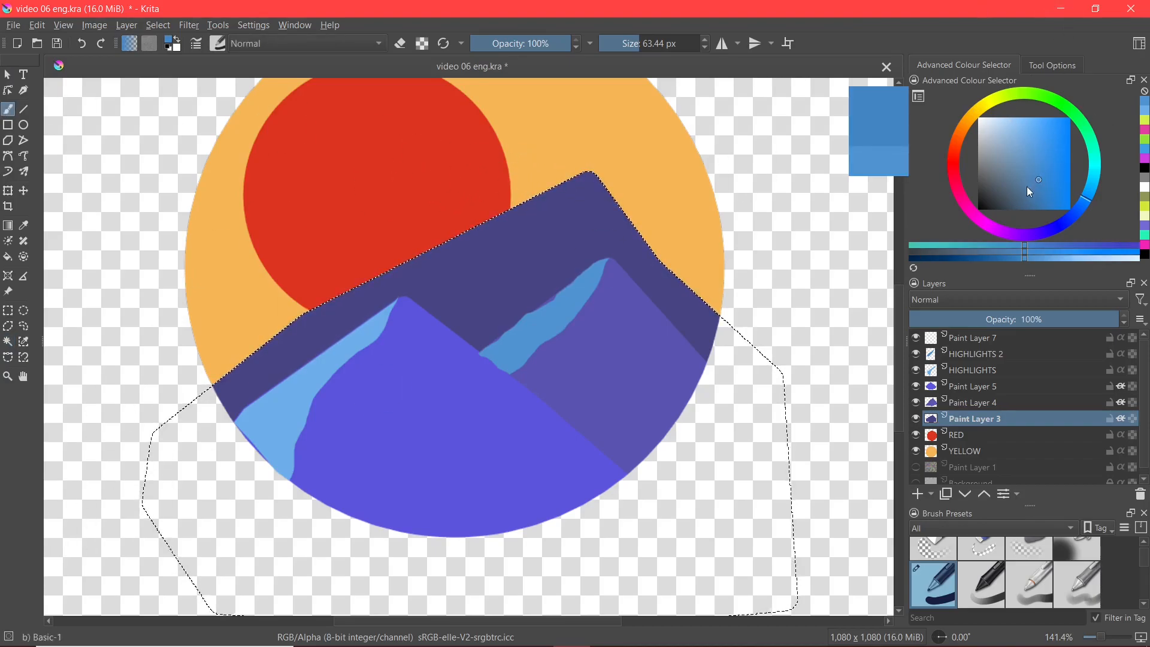
pyautogui.moveTo(1086, 196); pyautogui.dragTo(1079, 214)
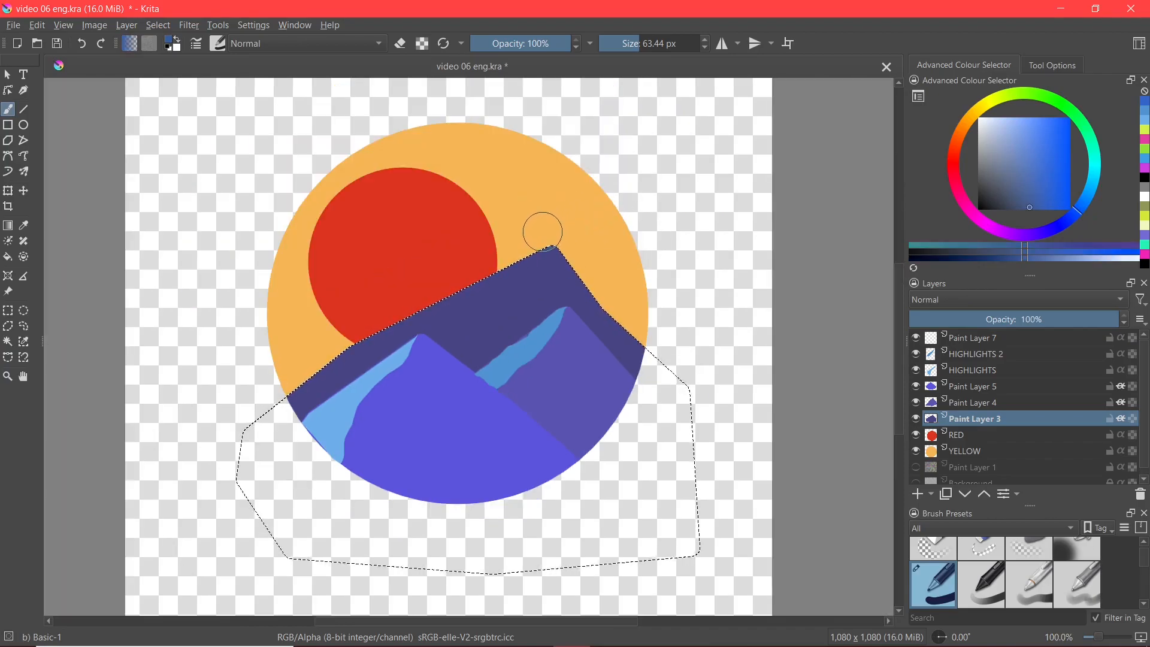
pyautogui.moveTo(543, 232)
pyautogui.mouseDown()
pyautogui.moveTo(449, 294)
pyautogui.moveTo(419, 333)
pyautogui.moveTo(307, 381)
pyautogui.mouseUp()
pyautogui.moveTo(704, 342); pyautogui.dragTo(719, 320)
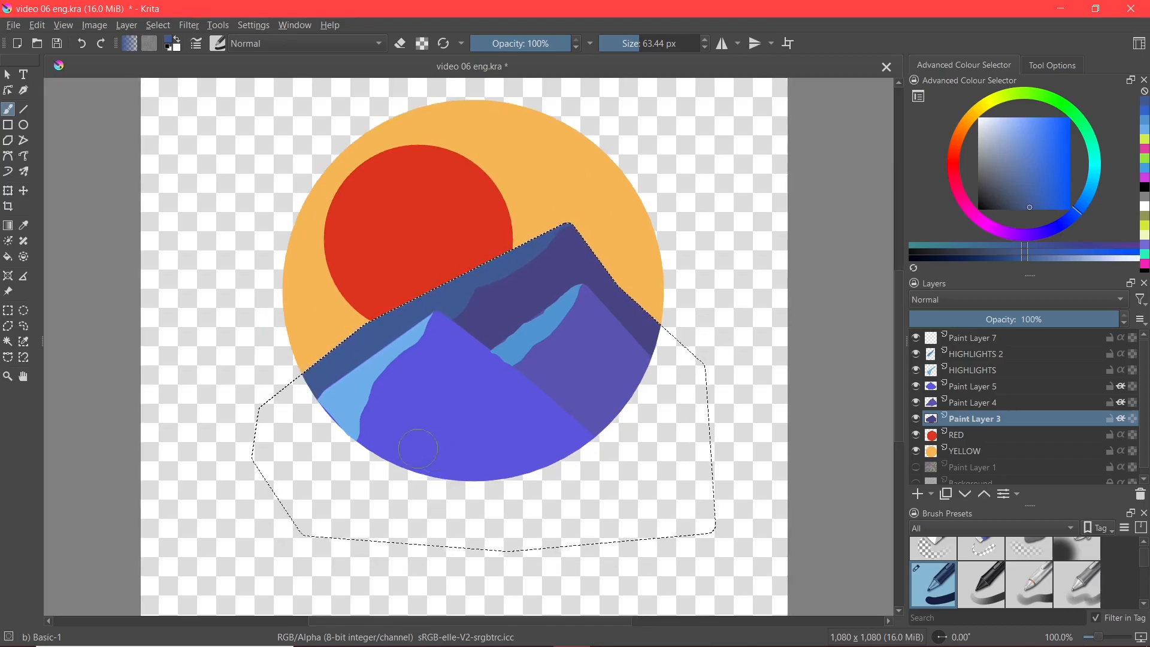
pyautogui.press('ctrl')
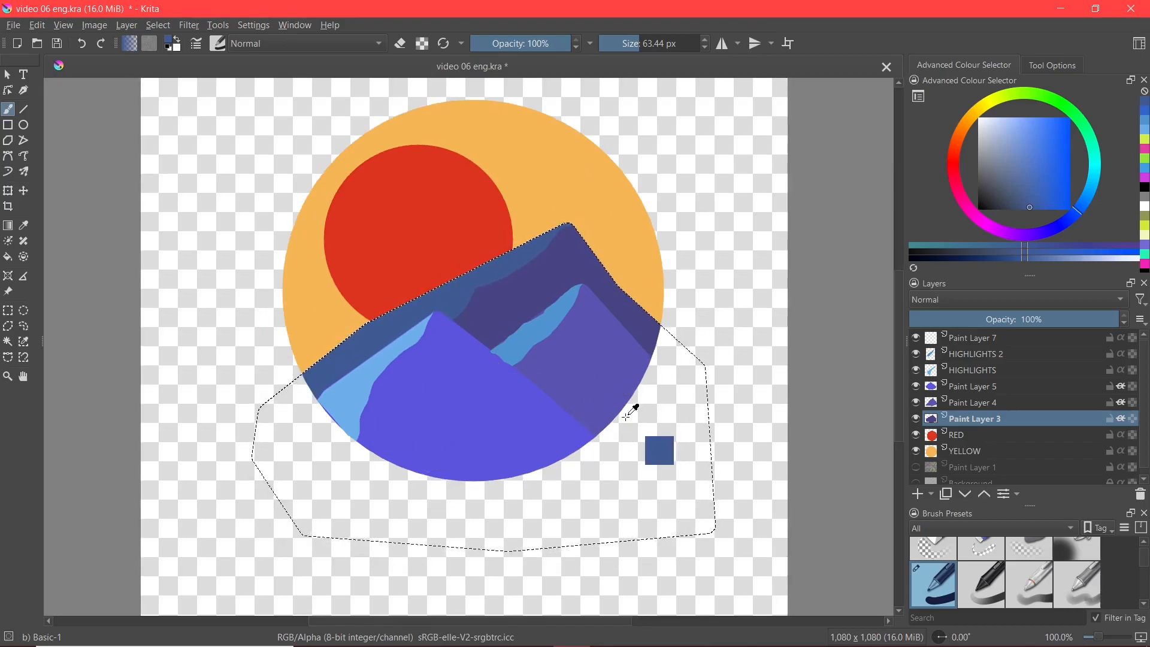
pyautogui.hotkey('ctrl', 'shift', 'a')
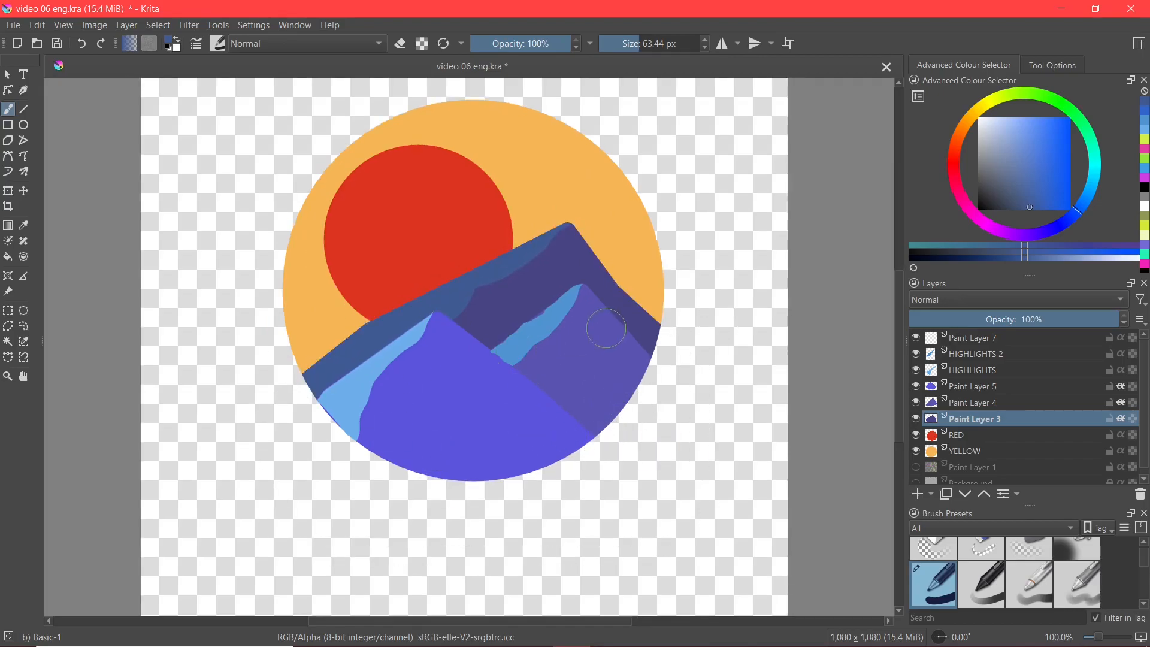
pyautogui.hotkey('ctrl', '+')
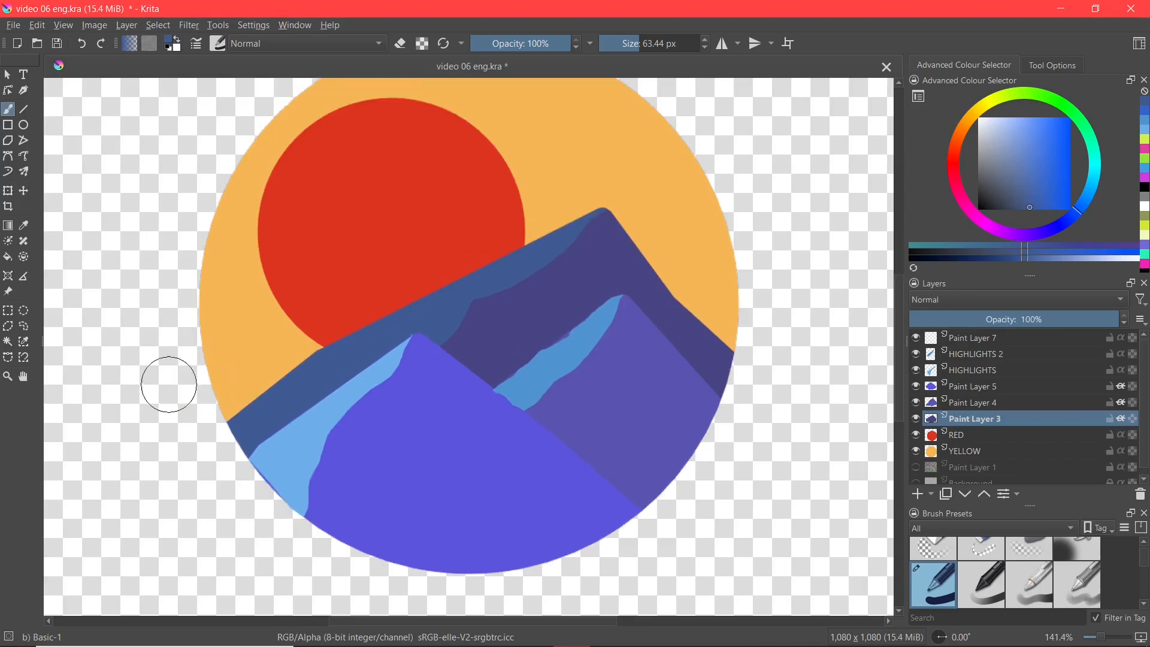
# Step: Sample the sun's red and draw four filled red ellipses around the sun and mountains on the RED layer
pyautogui.click(22, 348)
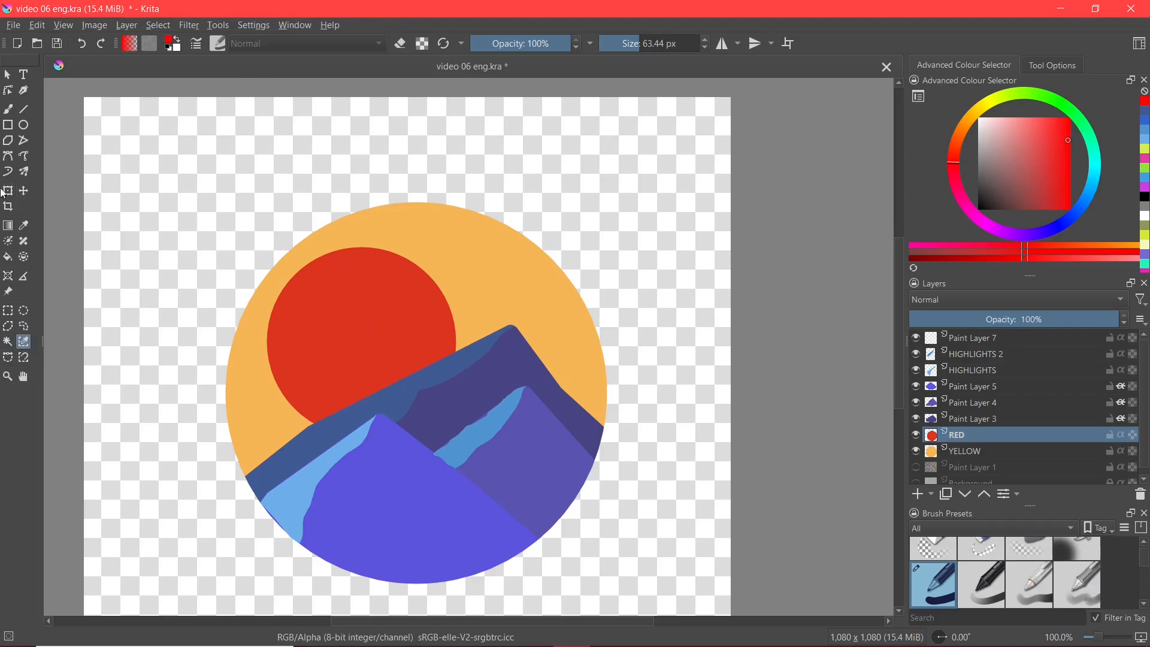
pyautogui.click(24, 126)
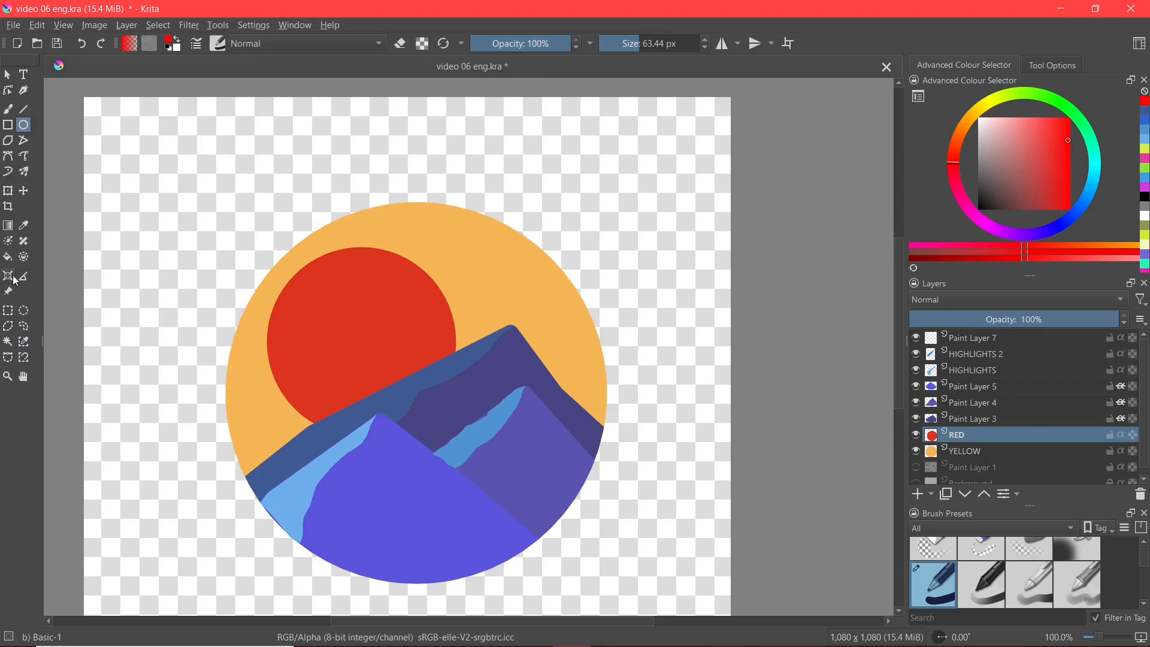
pyautogui.click(25, 227)
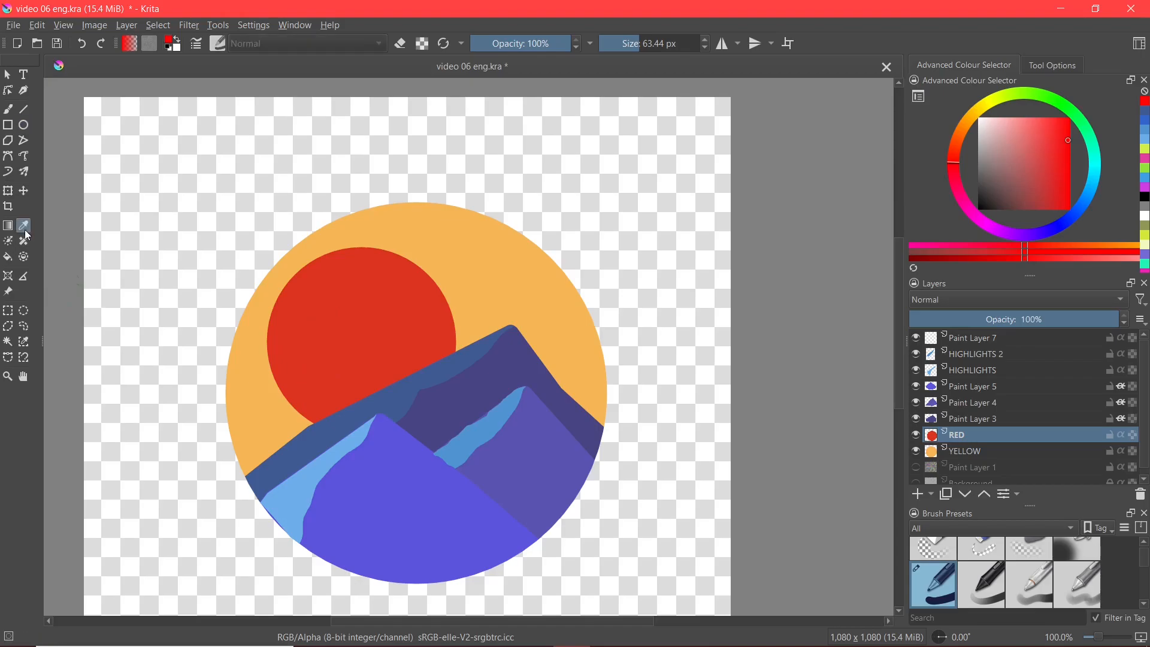
pyautogui.click(343, 323)
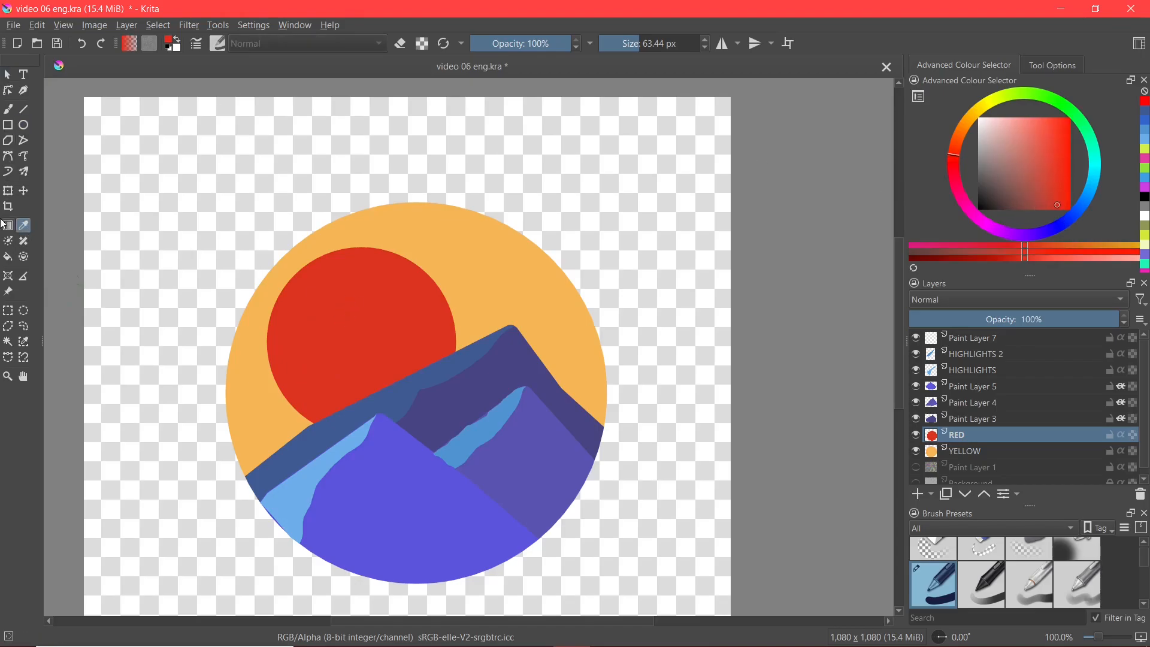
pyautogui.click(24, 125)
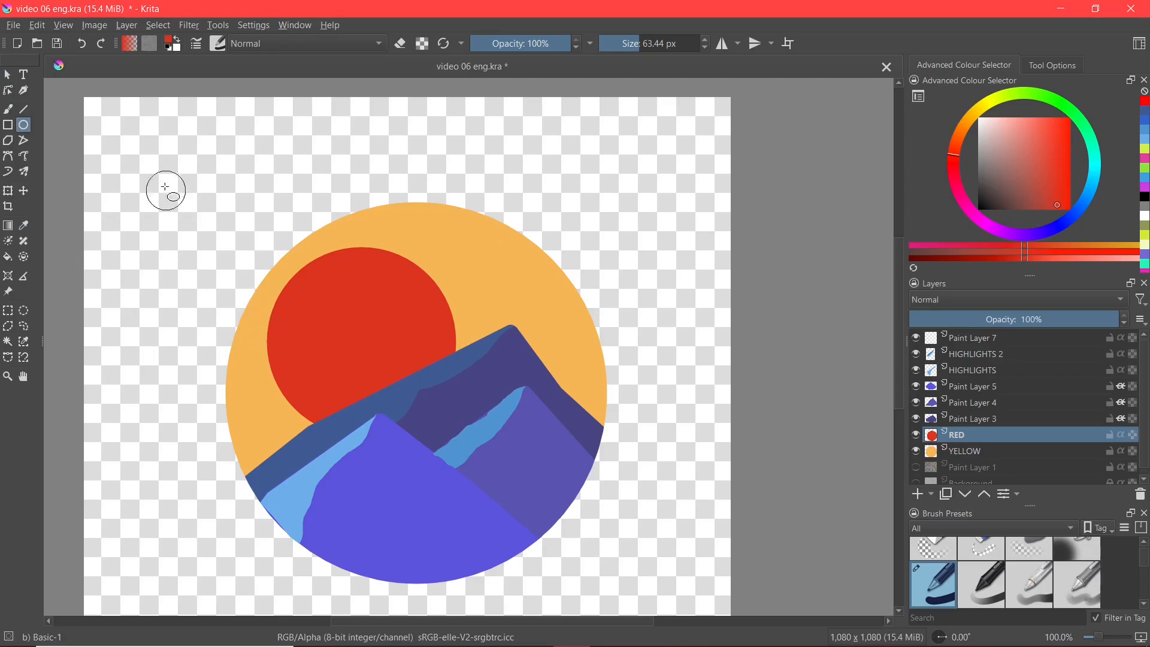
pyautogui.moveTo(93, 116); pyautogui.dragTo(190, 215)
pyautogui.moveTo(480, 129); pyautogui.dragTo(652, 258)
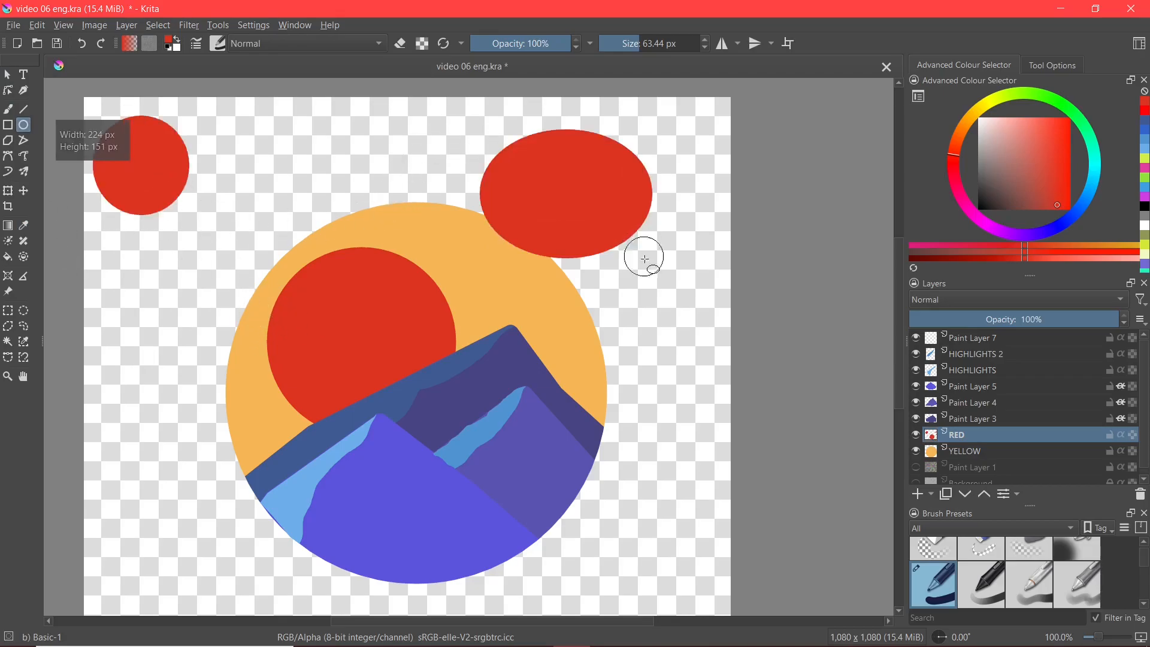
pyautogui.moveTo(687, 362); pyautogui.dragTo(708, 380)
pyautogui.moveTo(113, 341); pyautogui.dragTo(242, 453)
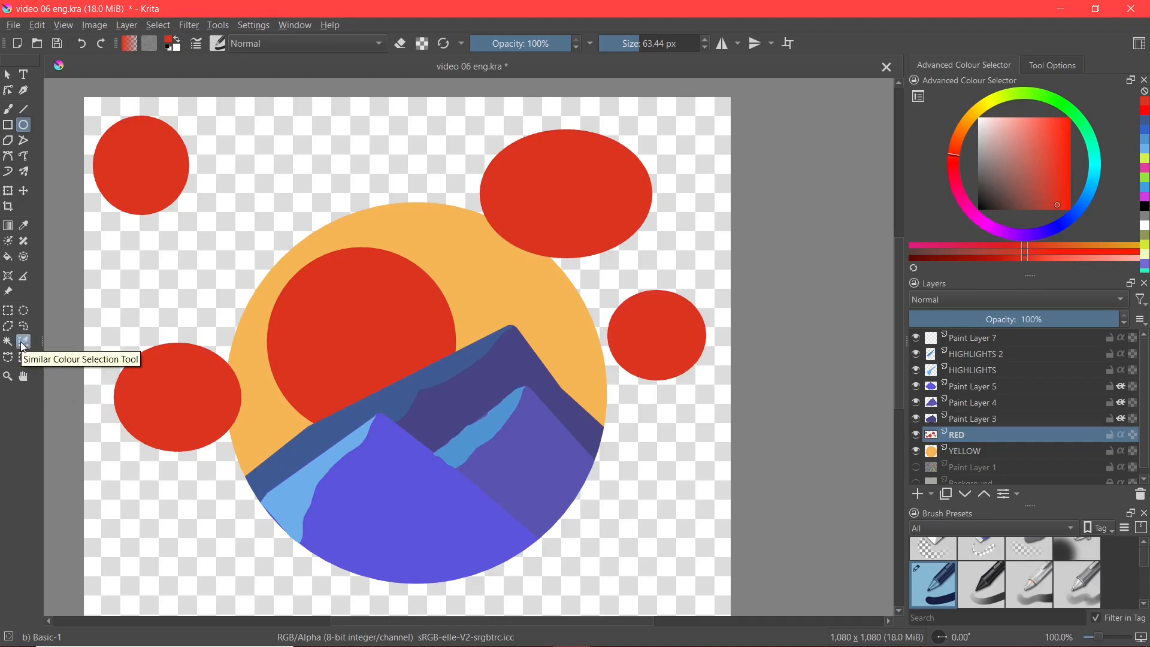
# Step: Select all areas matching the sun's red on the RED layer with the Similar Colour Selection tool
pyautogui.click(23, 345)
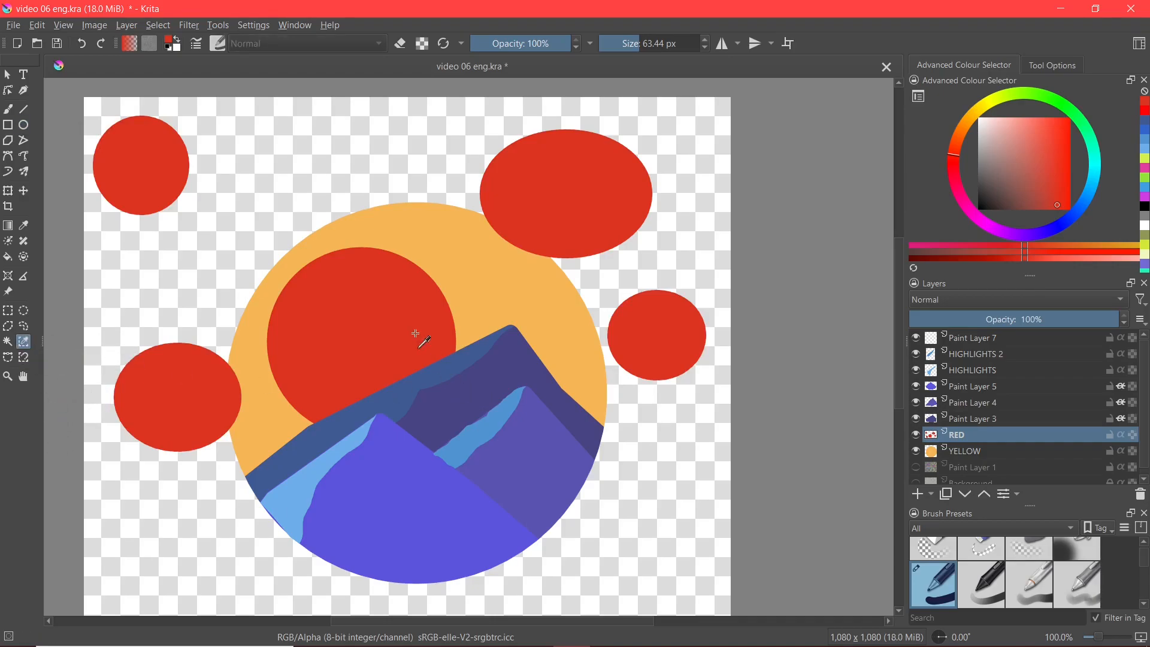
pyautogui.click(353, 318)
pyautogui.scroll(3, 102, 443)
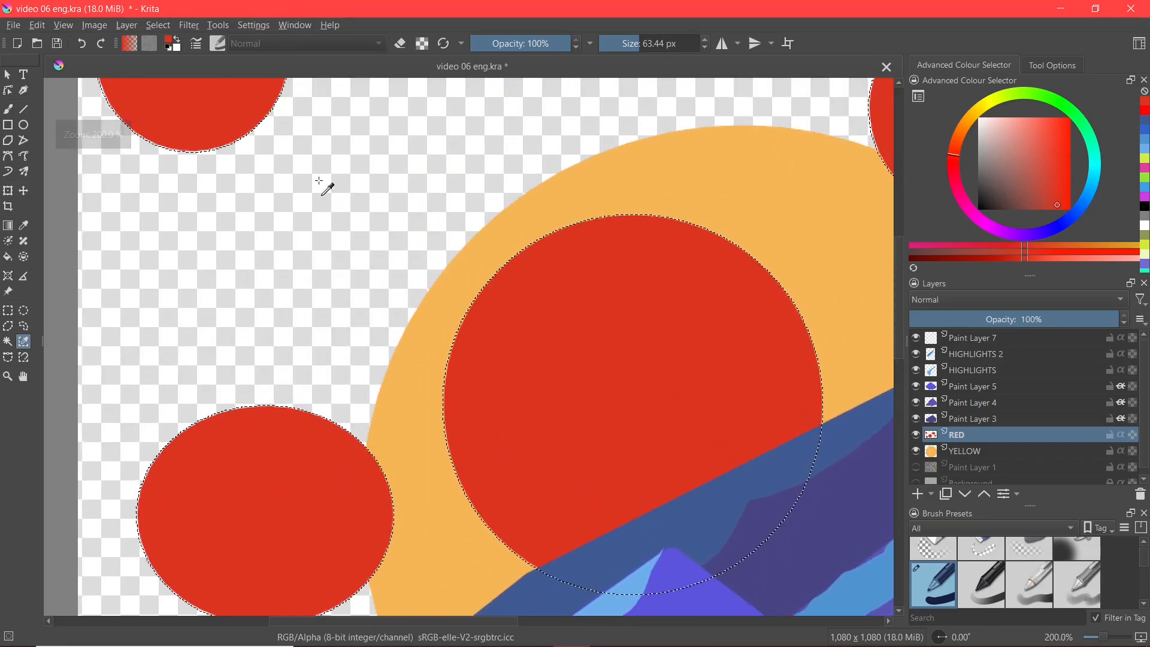
# Step: Examine the similar colour selection's outlines around the sun and each of the separate red ellipses
pyautogui.moveTo(318, 180); pyautogui.dragTo(310, 320)
pyautogui.moveTo(538, 293); pyautogui.dragTo(337, 295)
pyautogui.moveTo(560, 308); pyautogui.dragTo(358, 231)
pyautogui.moveTo(493, 189); pyautogui.dragTo(374, 177)
pyautogui.moveTo(334, 301); pyautogui.dragTo(475, 299)
pyautogui.scroll(-2, 480, 297)
pyautogui.moveTo(564, 369); pyautogui.dragTo(617, 341)
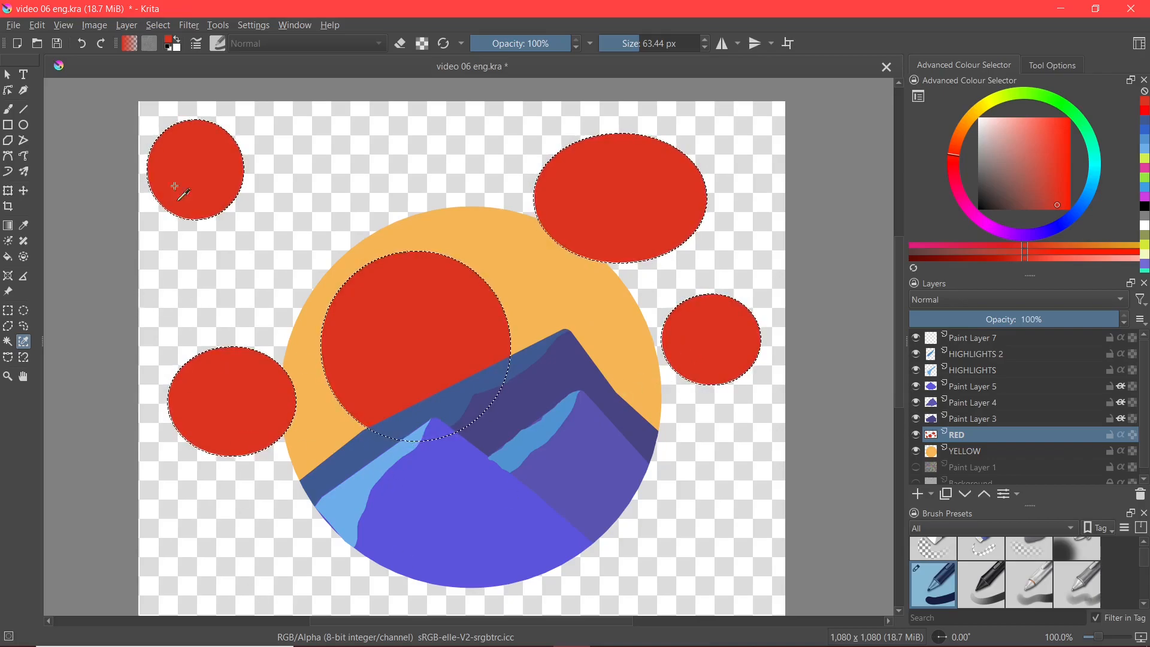
pyautogui.click(24, 343)
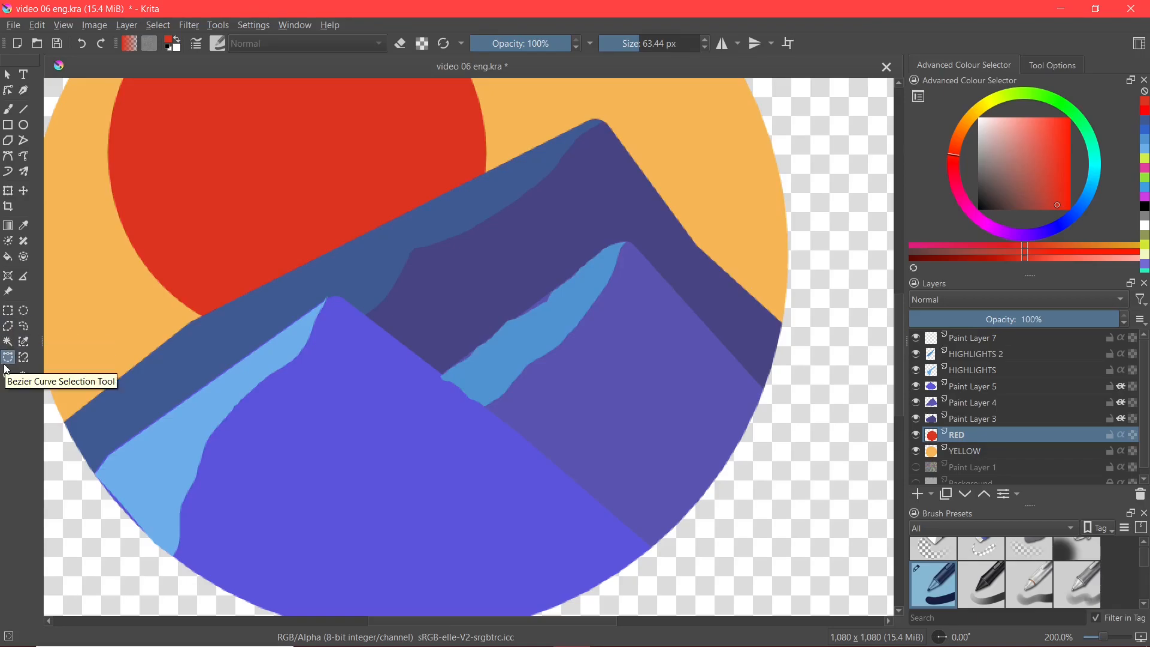
# Step: Outline the back mountain's right slope with a Bezier Curve selection from the peak to the circle's edge and back
pyautogui.scroll(2, 678, 306)
pyautogui.moveTo(541, 309); pyautogui.dragTo(626, 493)
pyautogui.moveTo(539, 316); pyautogui.dragTo(570, 397)
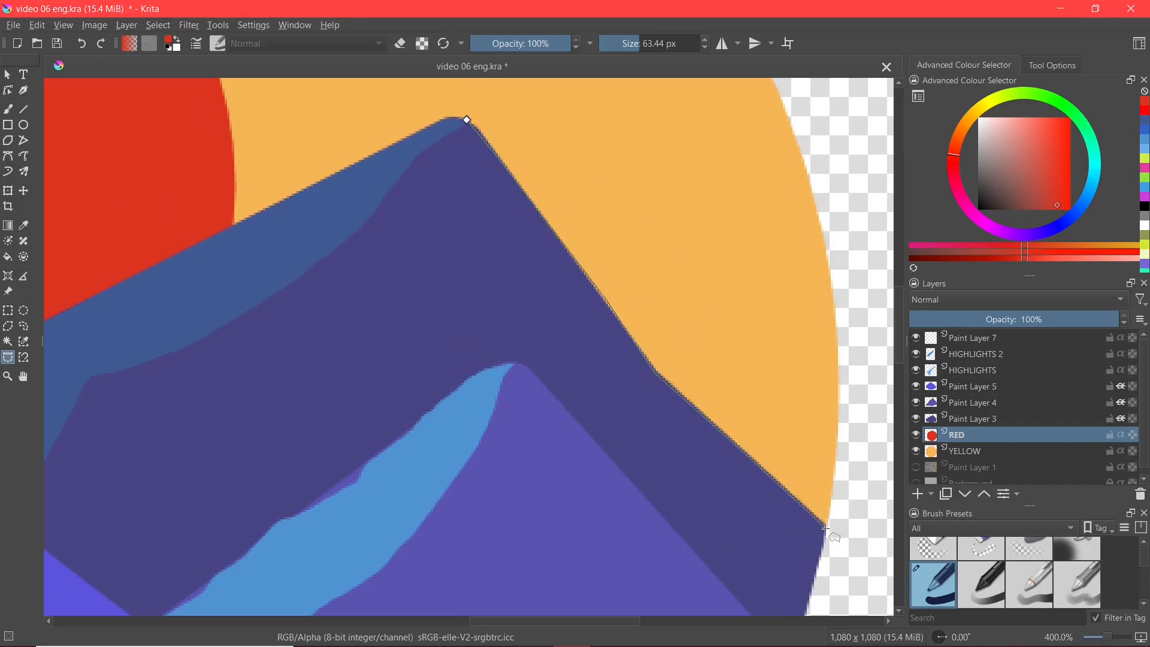
pyautogui.moveTo(824, 537); pyautogui.dragTo(767, 290)
pyautogui.scroll(1, 769, 302)
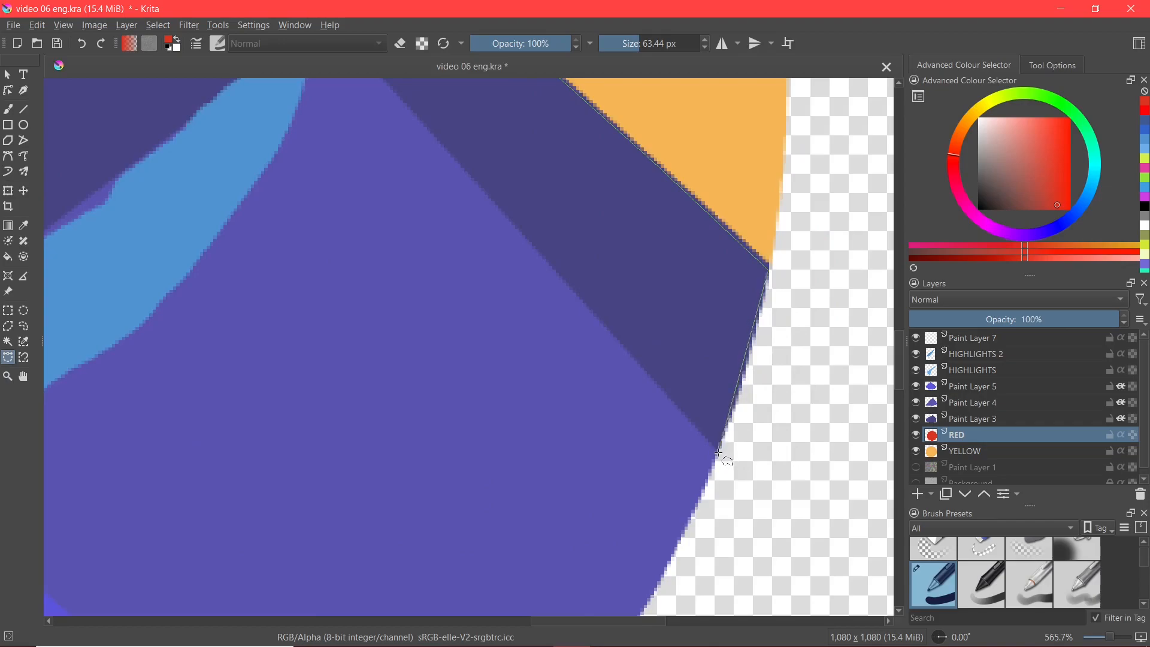
pyautogui.moveTo(716, 466); pyautogui.dragTo(693, 512)
pyautogui.moveTo(693, 513); pyautogui.dragTo(693, 509)
pyautogui.click(718, 456)
pyautogui.moveTo(493, 311); pyautogui.dragTo(578, 576)
pyautogui.moveTo(427, 217); pyautogui.dragTo(342, 164)
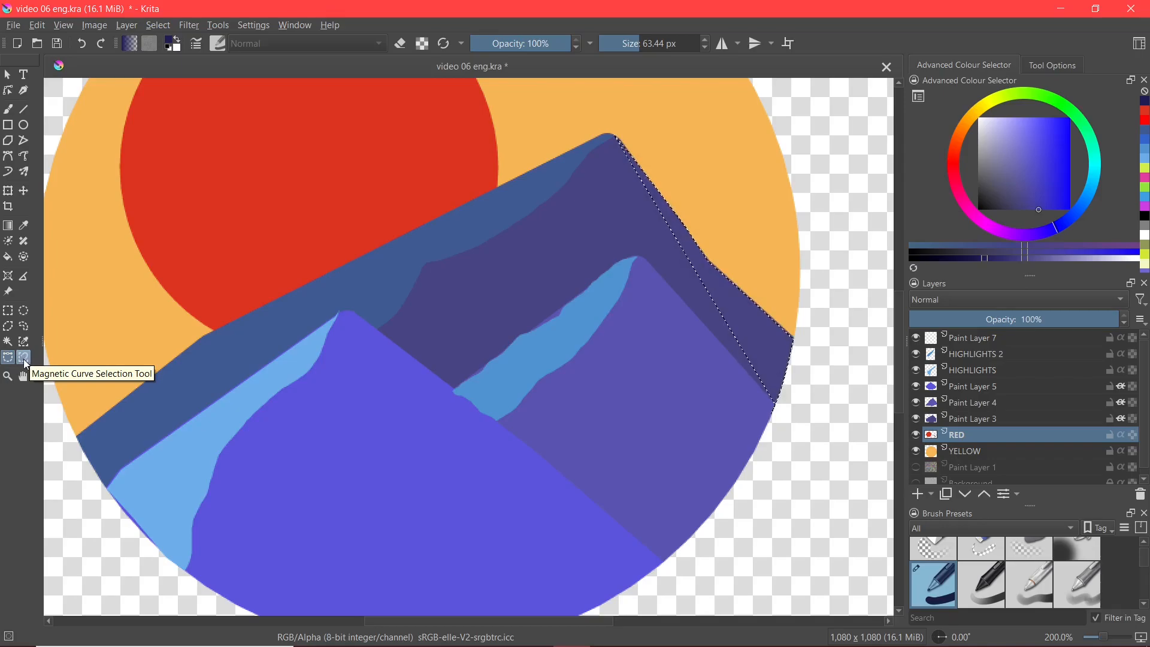
# Step: Make Paint Layer 7 active and start a Magnetic Curve selection from the front mountain's peak down its right slope
pyautogui.click(25, 360)
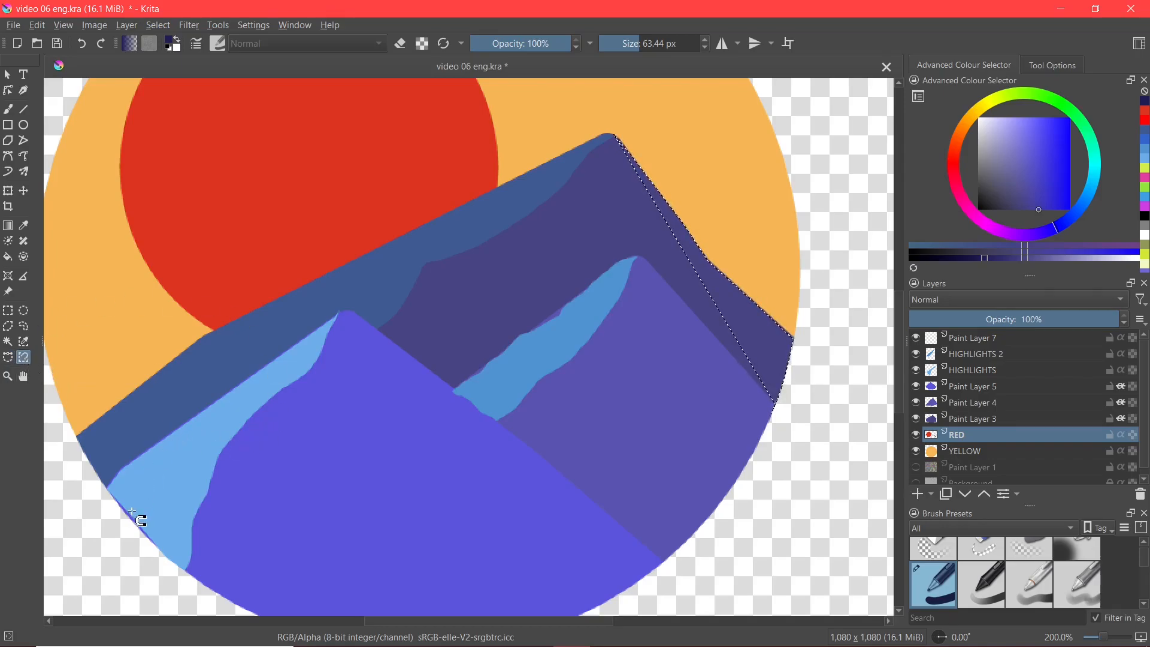
pyautogui.scroll(-3, 282, 479)
pyautogui.keyDown('ctrl'); pyautogui.scroll(1, 240, 401); pyautogui.keyUp('ctrl')
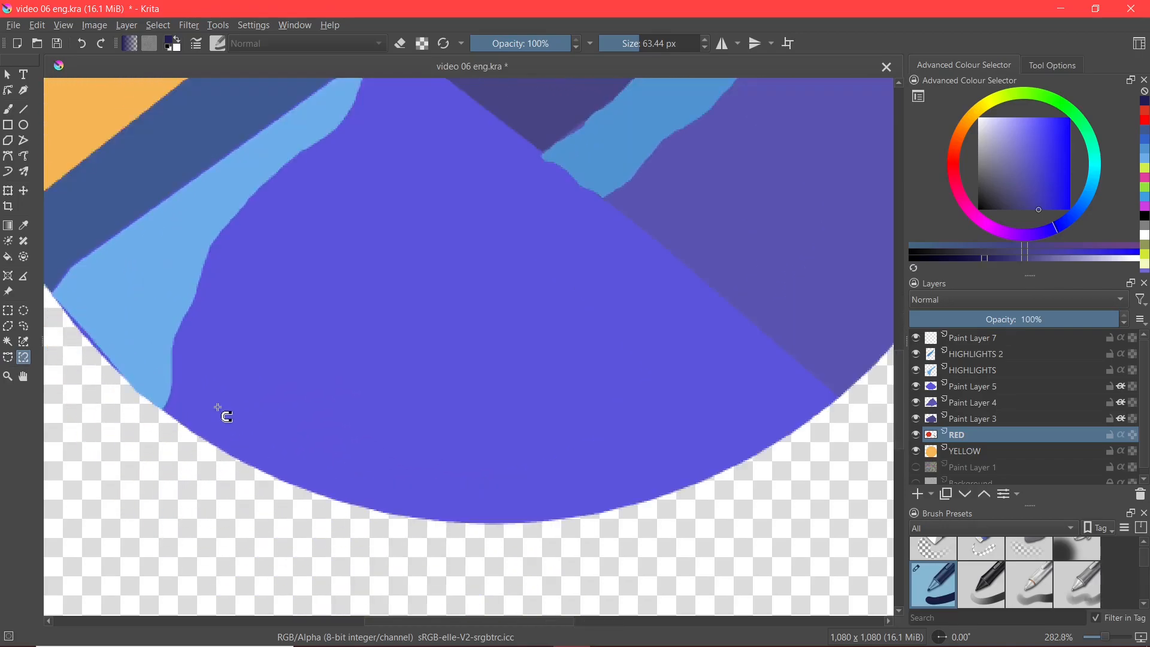
pyautogui.moveTo(215, 393); pyautogui.dragTo(241, 416)
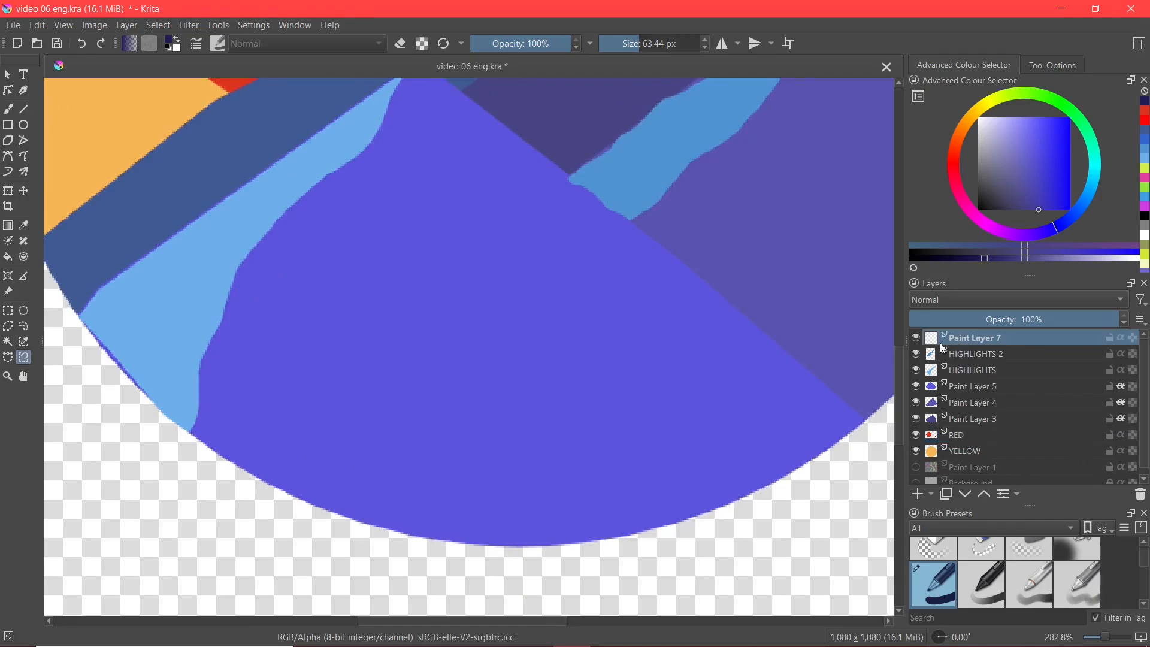
pyautogui.scroll(1, 454, 439)
pyautogui.click(403, 88)
pyautogui.click(458, 129)
pyautogui.click(616, 251)
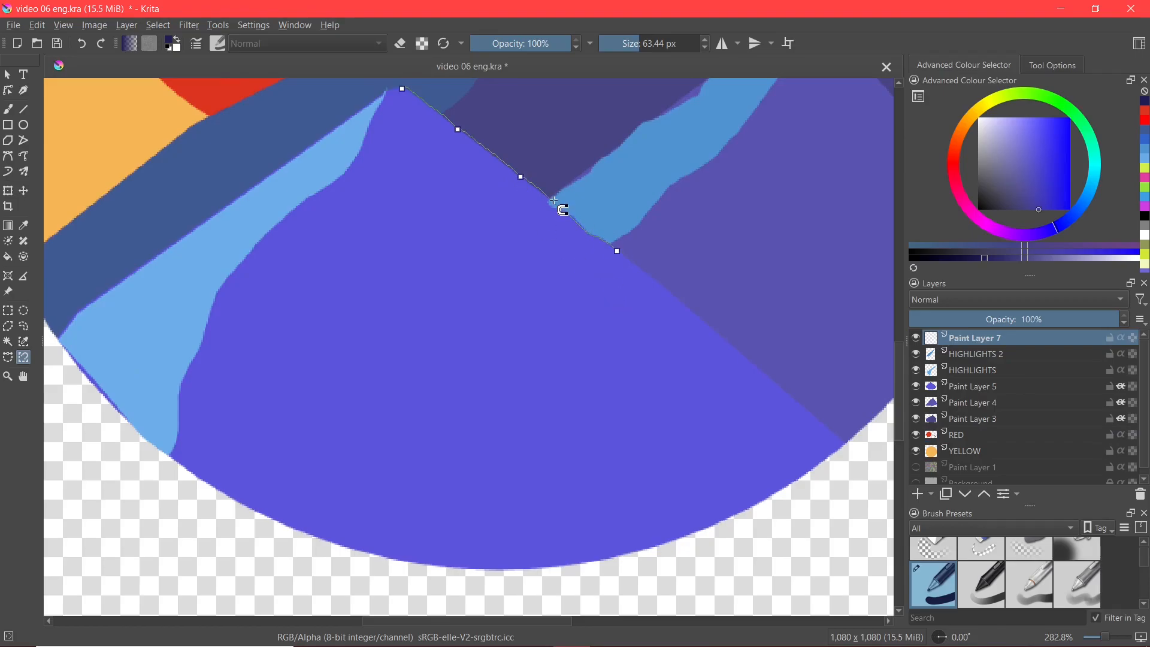
# Step: Check how the magnetic outline follows the slope and extend it to where the front mountain meets the circle's edge
pyautogui.scroll(3, 558, 117)
pyautogui.moveTo(538, 175); pyautogui.dragTo(536, 269)
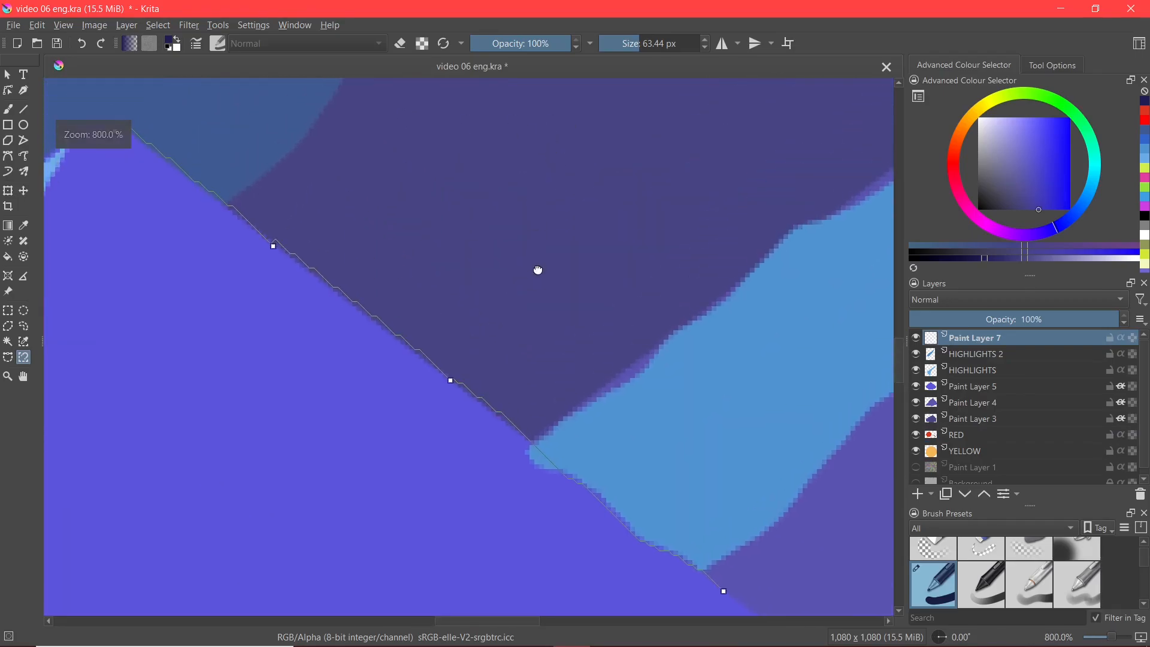
pyautogui.scroll(-3, 578, 395)
pyautogui.moveTo(736, 498); pyautogui.dragTo(557, 228)
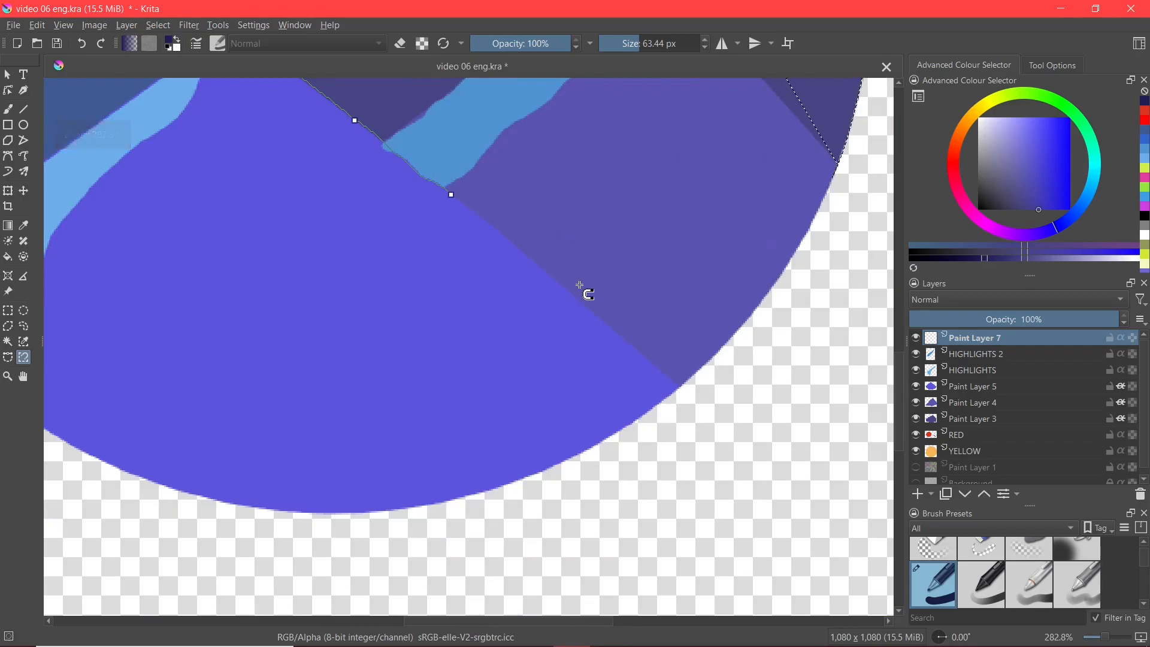
pyautogui.click(597, 319)
pyautogui.click(677, 387)
# Step: Continue the magnetic outline with three anchor points along the lower right edge of the circle
pyautogui.scroll(2, 644, 431)
pyautogui.moveTo(644, 444); pyautogui.dragTo(784, 391)
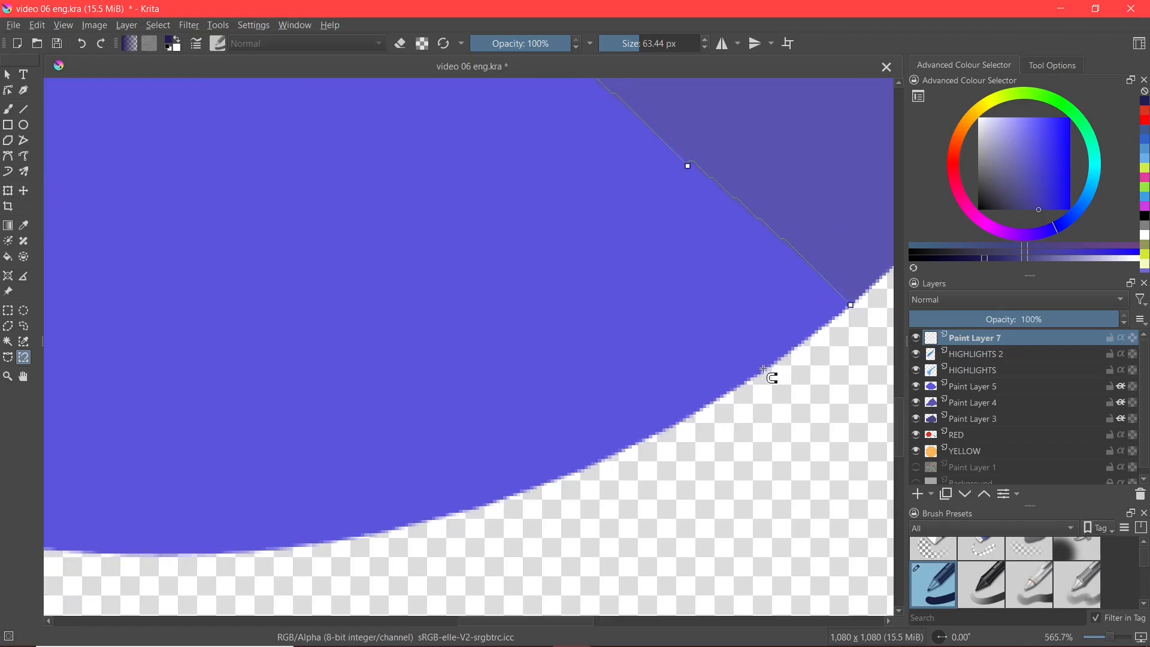
pyautogui.click(763, 375)
pyautogui.click(683, 424)
pyautogui.click(586, 470)
pyautogui.scroll(2, 713, 423)
pyautogui.scroll(-2, 743, 337)
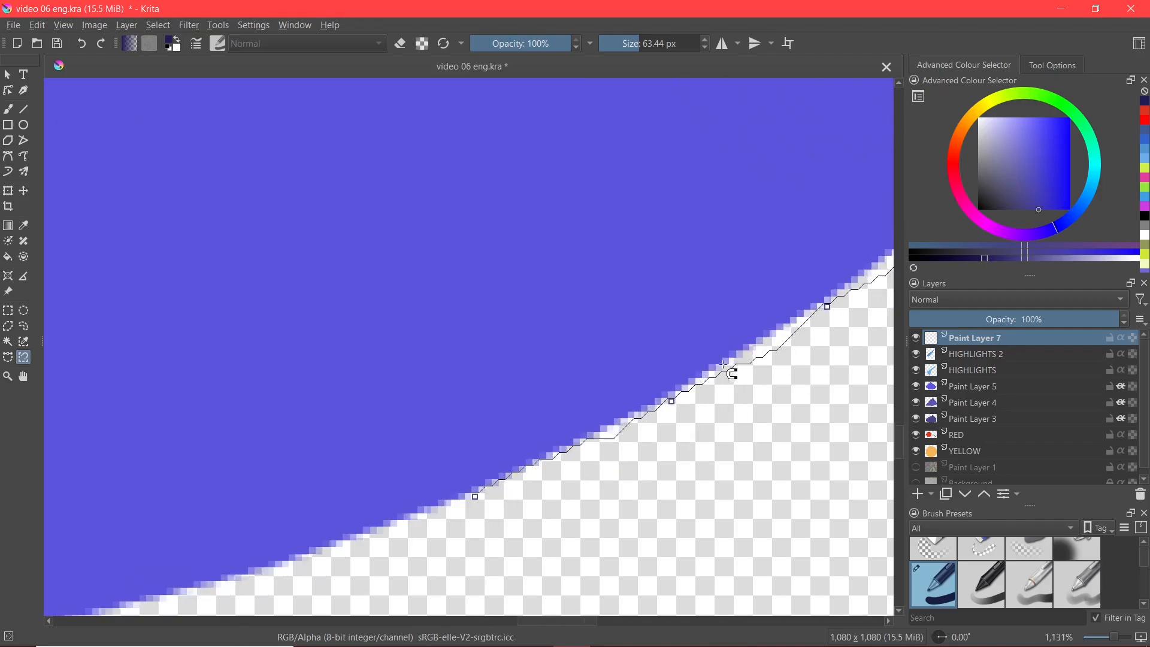
# Step: Carry the magnetic outline along the bottom of the circle and up its lower left edge
pyautogui.click(558, 422)
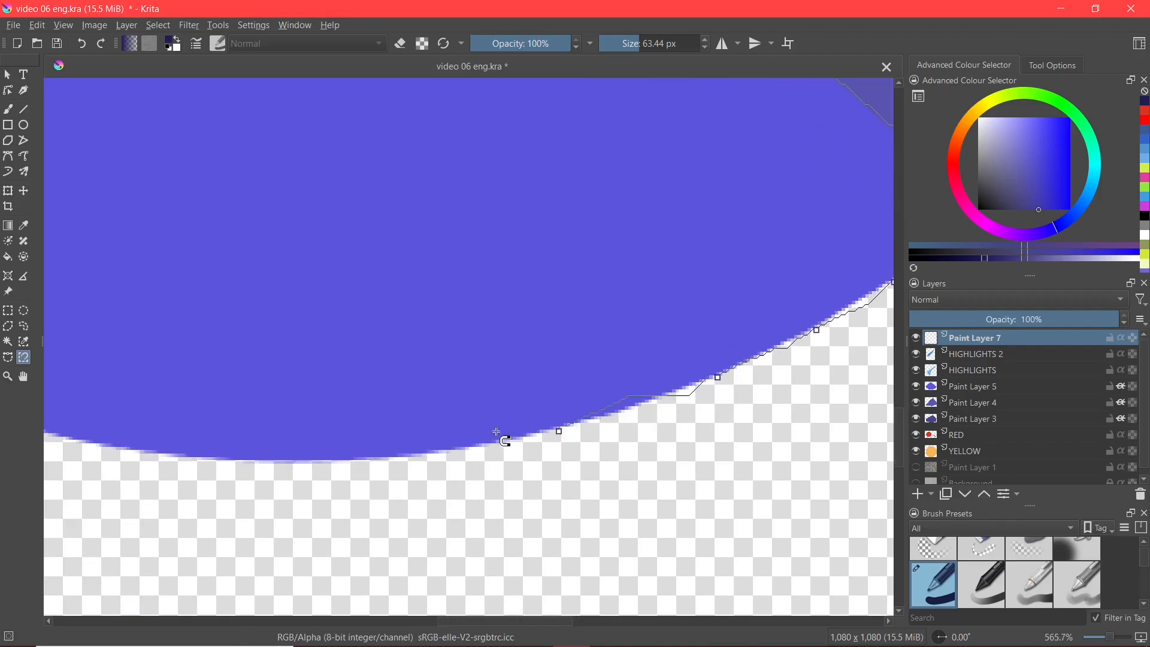
pyautogui.click(397, 458)
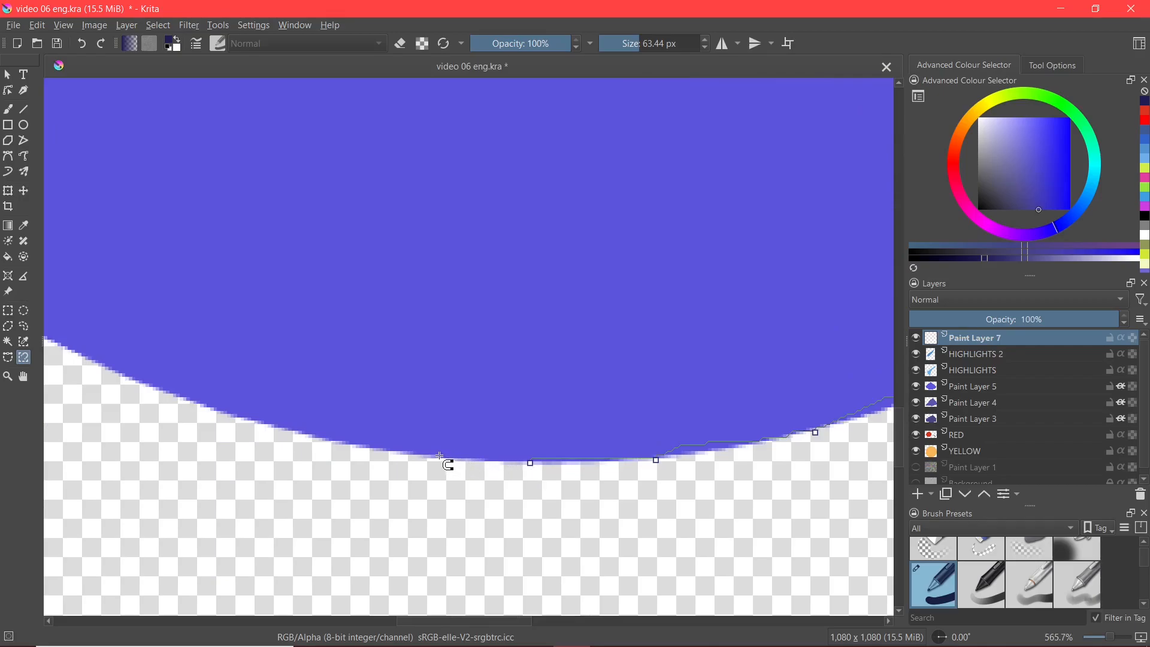
pyautogui.click(442, 456)
pyautogui.click(337, 439)
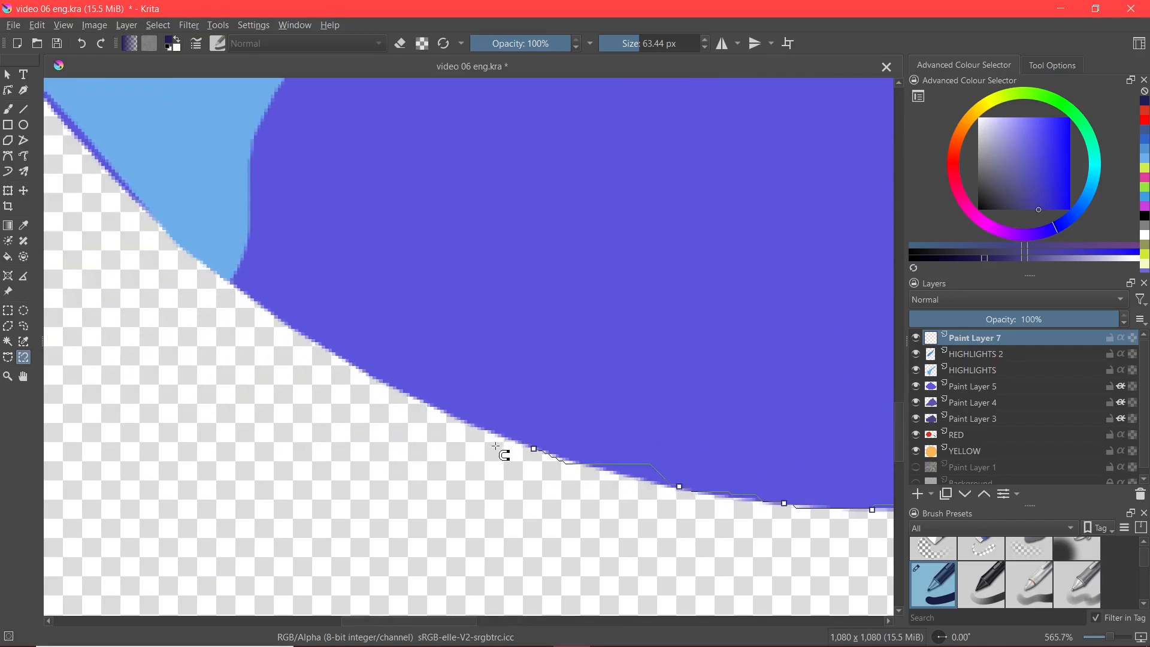
pyautogui.click(392, 387)
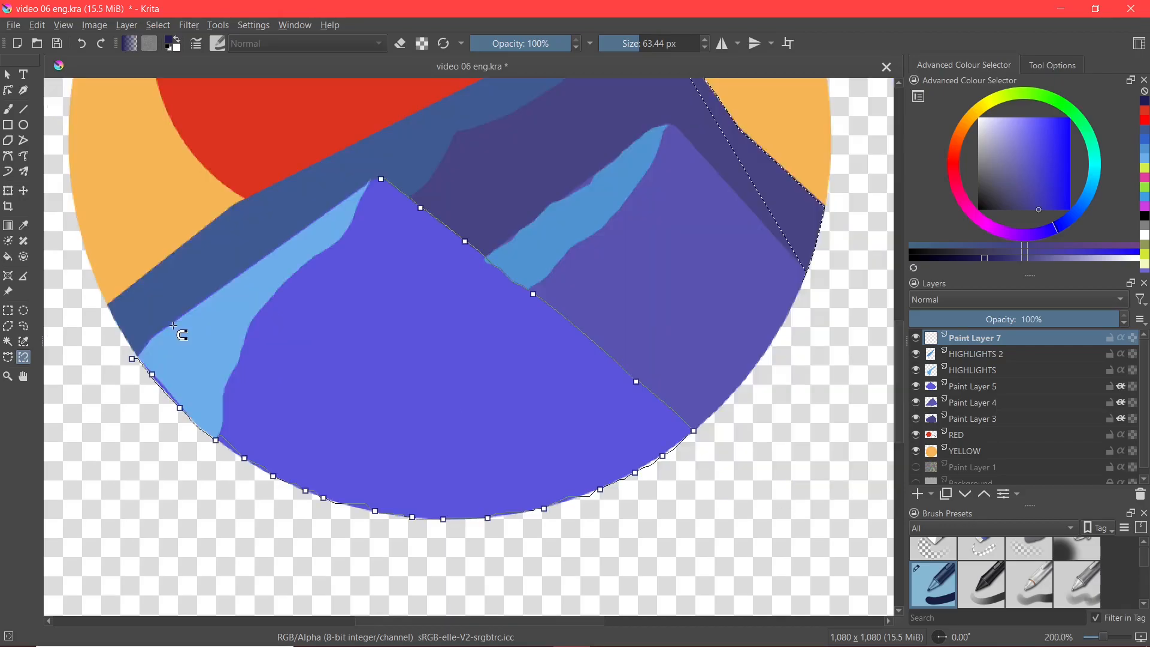
# Step: Trace the front mountain's left slope back to its peak and close the magnetic outline into a selection
pyautogui.click(174, 326)
pyautogui.click(236, 277)
pyautogui.click(326, 217)
pyautogui.click(381, 179)
pyautogui.press('Return')
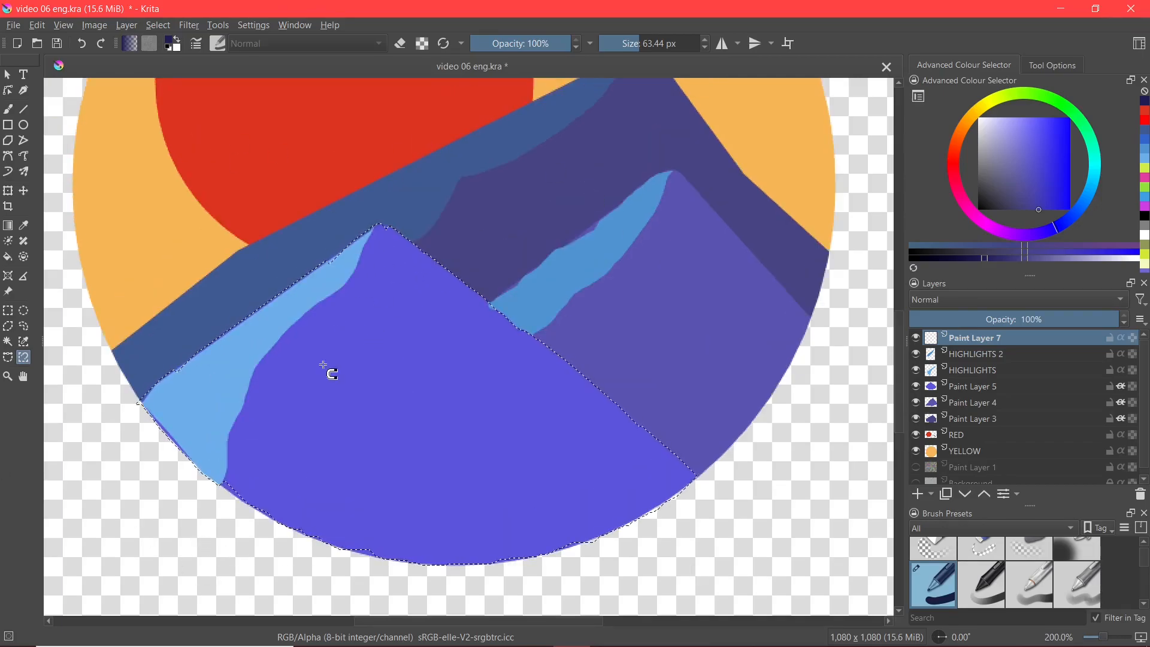
# Step: Paint a dark blue shadow inside the selection along the front mountain's right slope, from the peak to the circle's edge
pyautogui.click(8, 109)
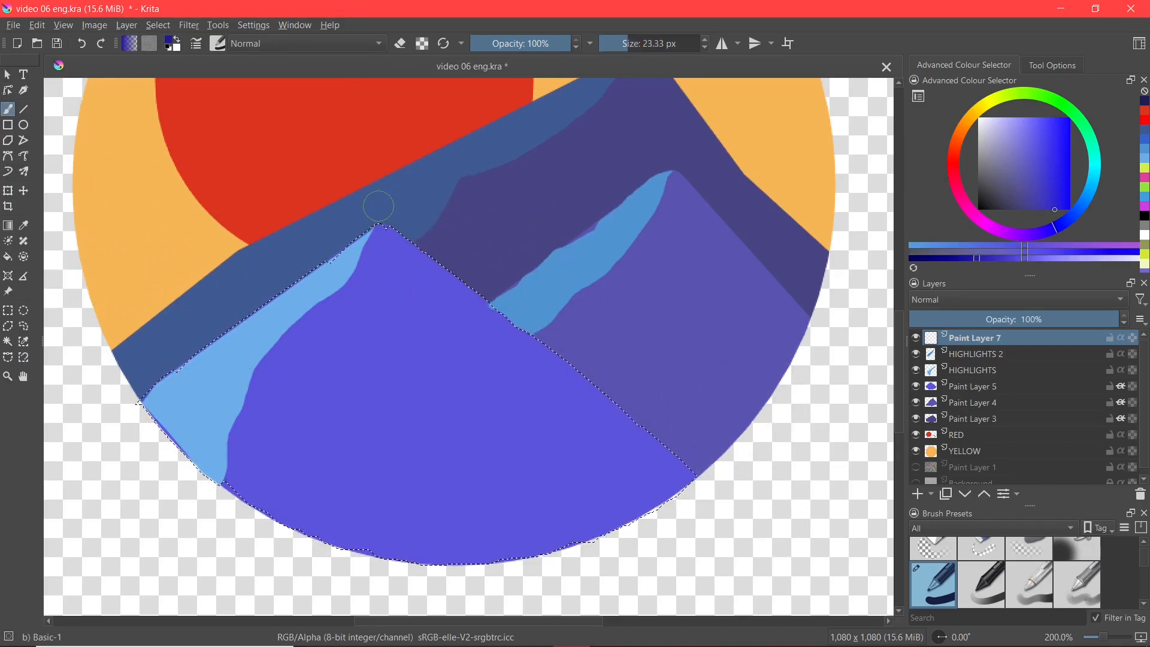
pyautogui.moveTo(380, 226)
pyautogui.mouseDown()
pyautogui.moveTo(419, 243)
pyautogui.moveTo(653, 448)
pyautogui.mouseUp()
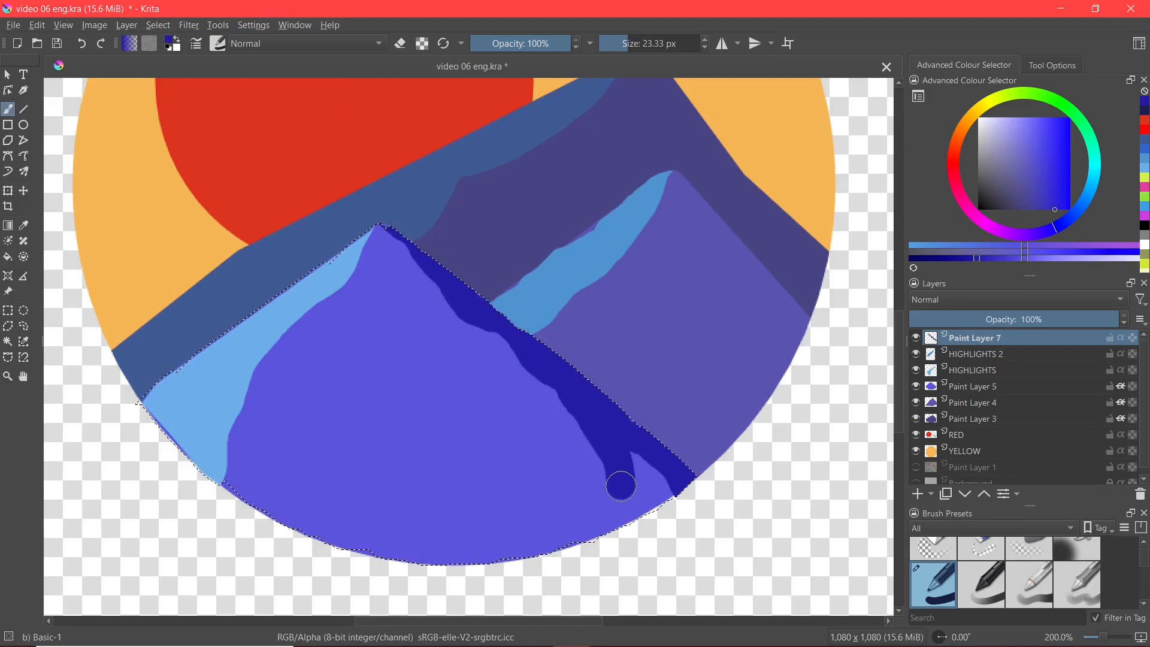
pyautogui.scroll(-1, 467, 483)
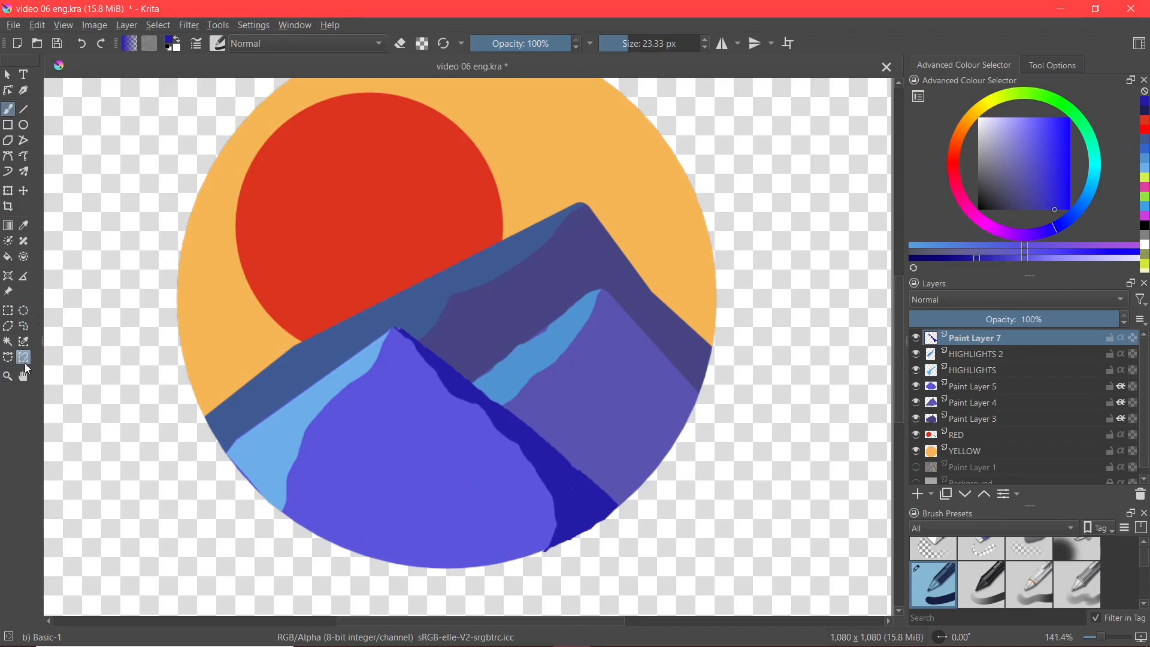
# Step: Examine the new shadow's edges on the front mountain and the highlight edges on the mountains behind it
pyautogui.scroll(1, 332, 408)
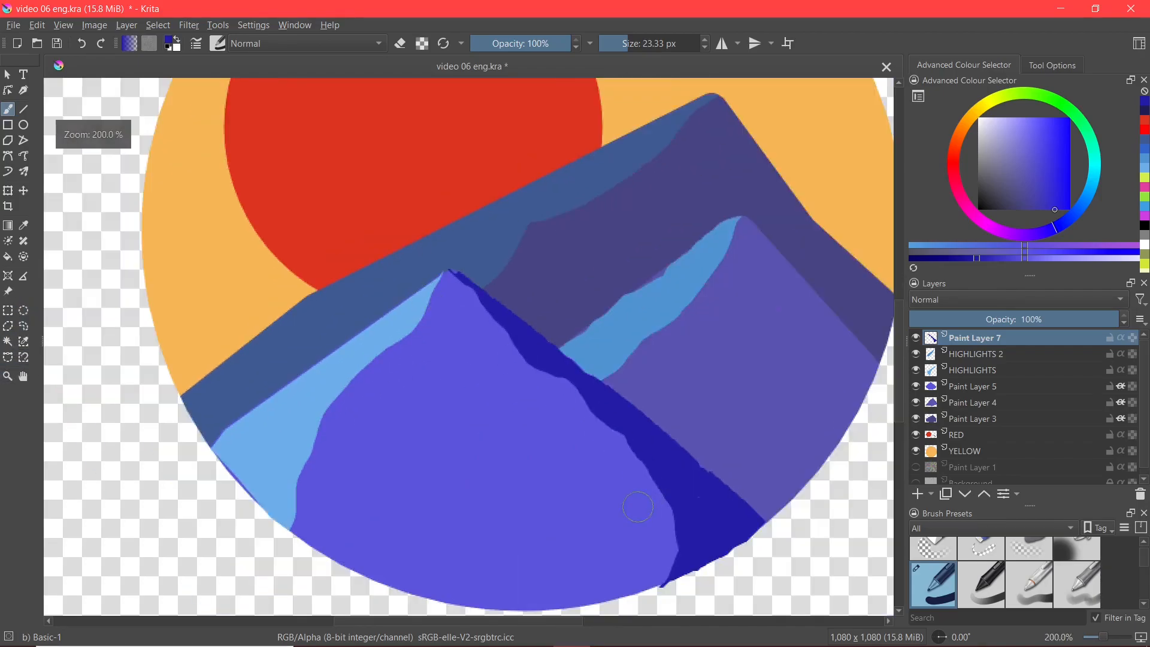
pyautogui.moveTo(642, 506); pyautogui.dragTo(493, 482)
pyautogui.scroll(3, 243, 226)
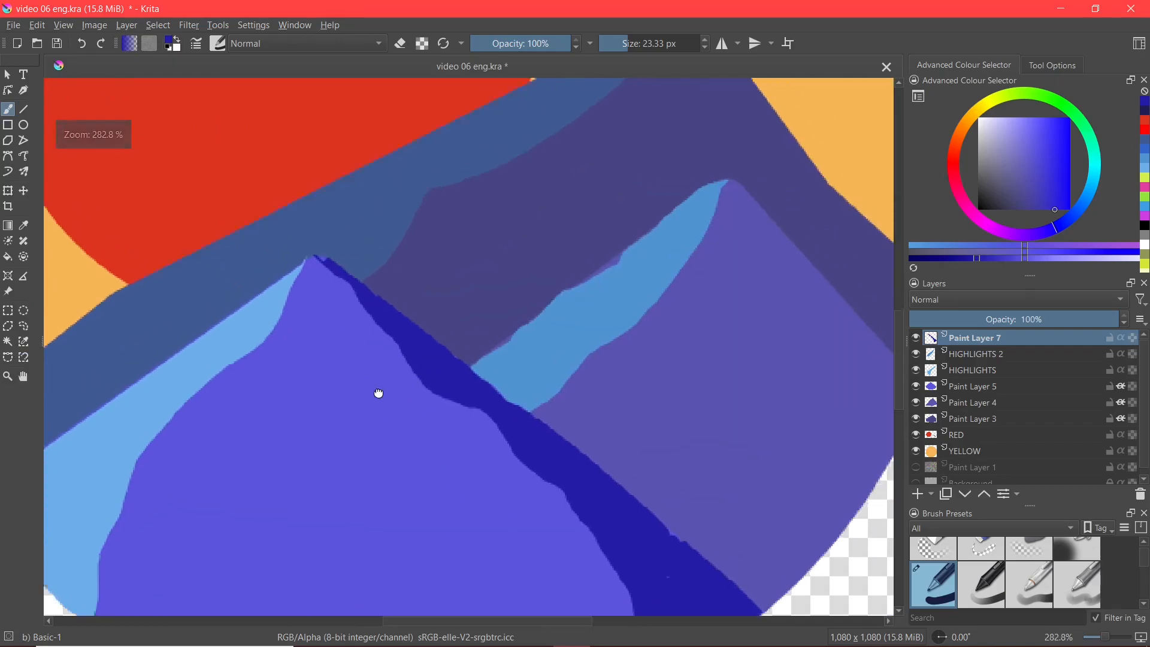
pyautogui.scroll(-4, 825, 523)
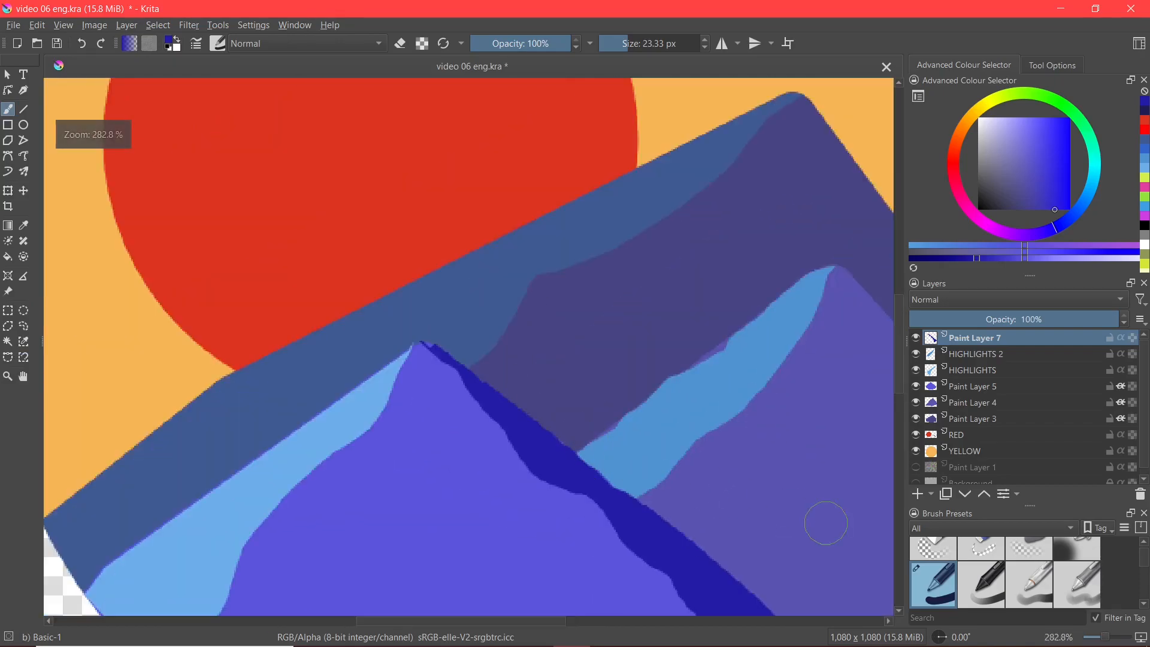
pyautogui.scroll(2, 668, 467)
pyautogui.scroll(-1, 612, 509)
pyautogui.moveTo(418, 481)
pyautogui.mouseDown()
pyautogui.moveTo(462, 439)
pyautogui.moveTo(501, 508)
pyautogui.mouseUp()
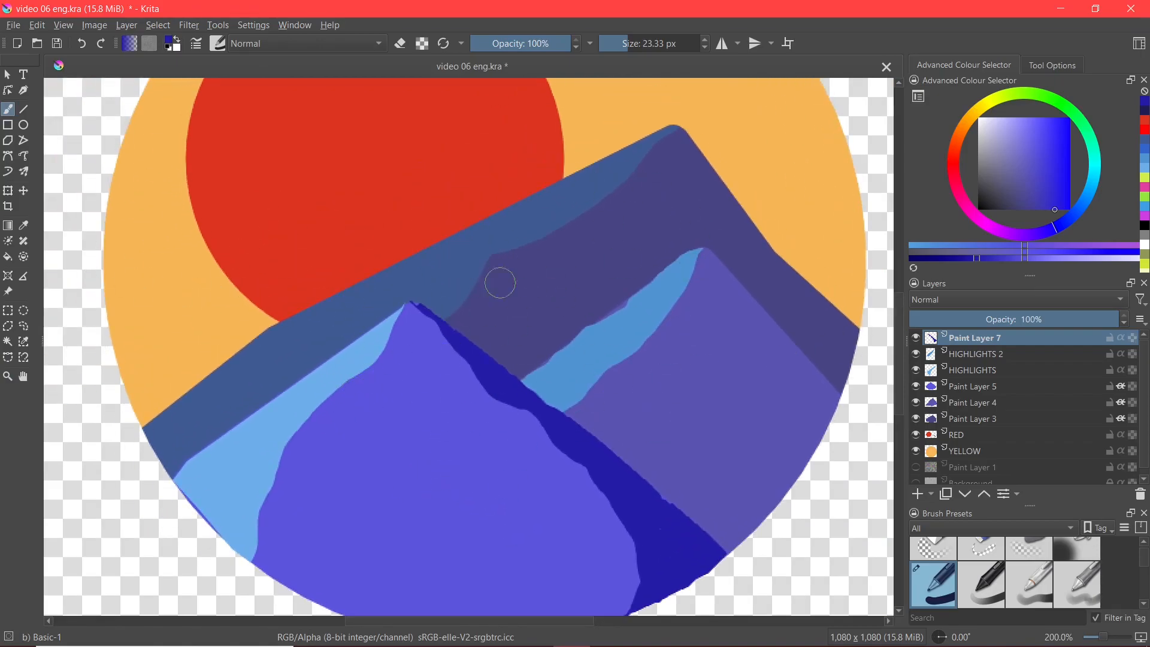
pyautogui.scroll(2, 582, 365)
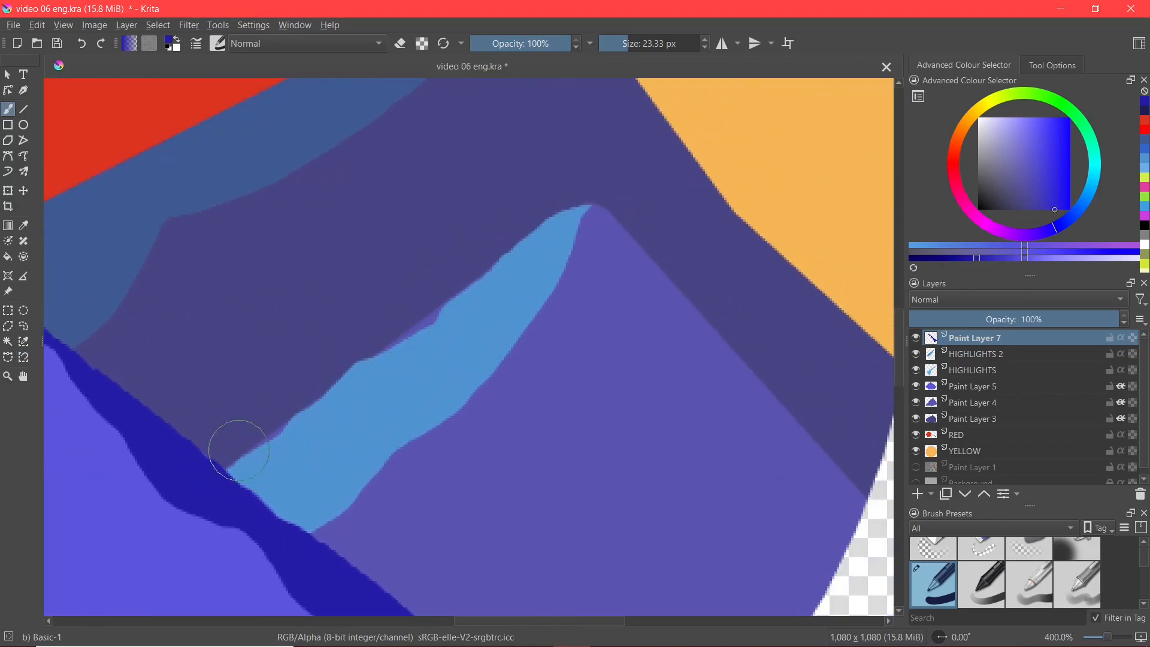
# Step: On the HIGHLIGHTS 2 layer, enclose the middle mountain's light blue highlight in a polygonal selection following its straight left slope
pyautogui.click(8, 326)
pyautogui.click(1021, 359)
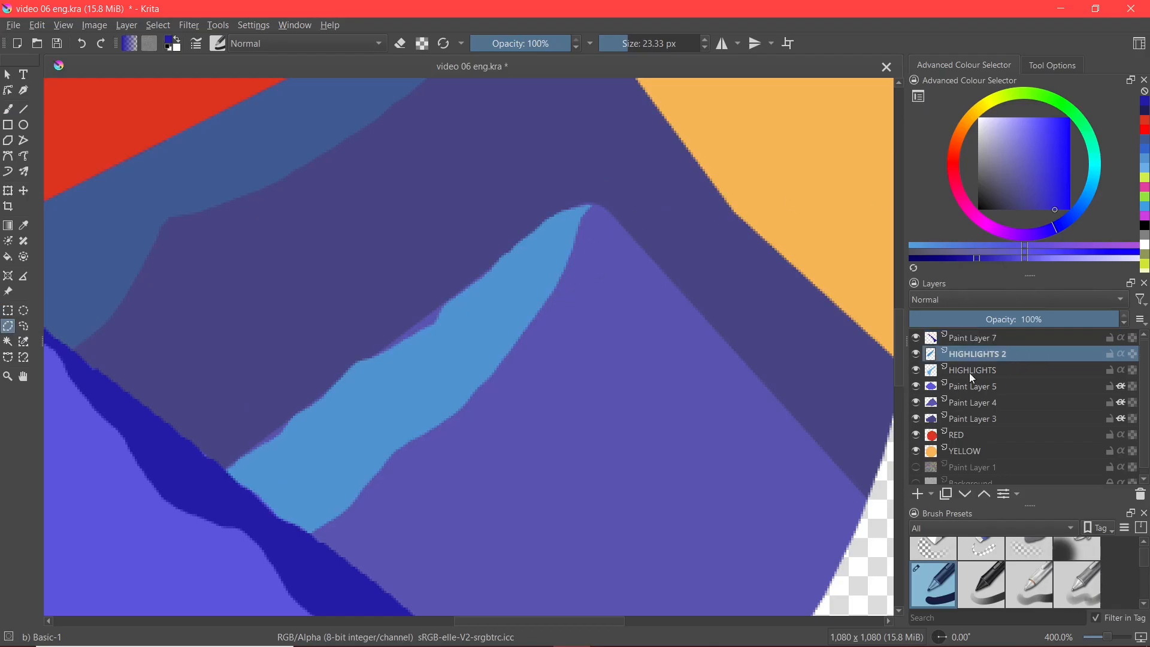
pyautogui.scroll(2, 225, 473)
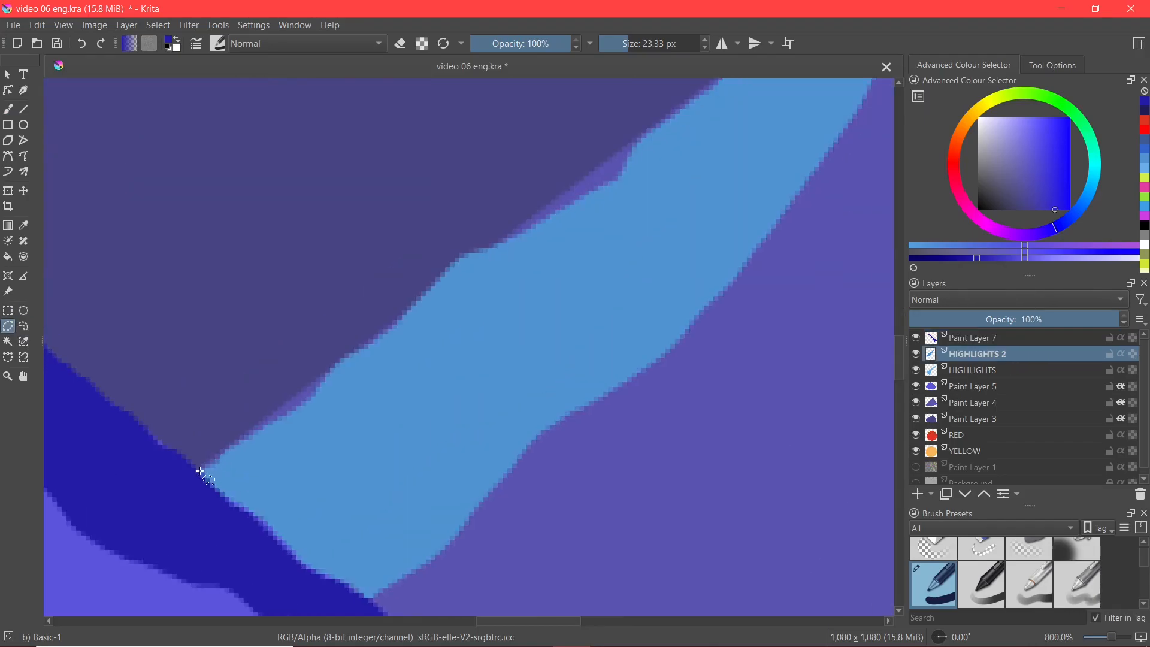
pyautogui.scroll(-3, 467, 407)
pyautogui.click(625, 238)
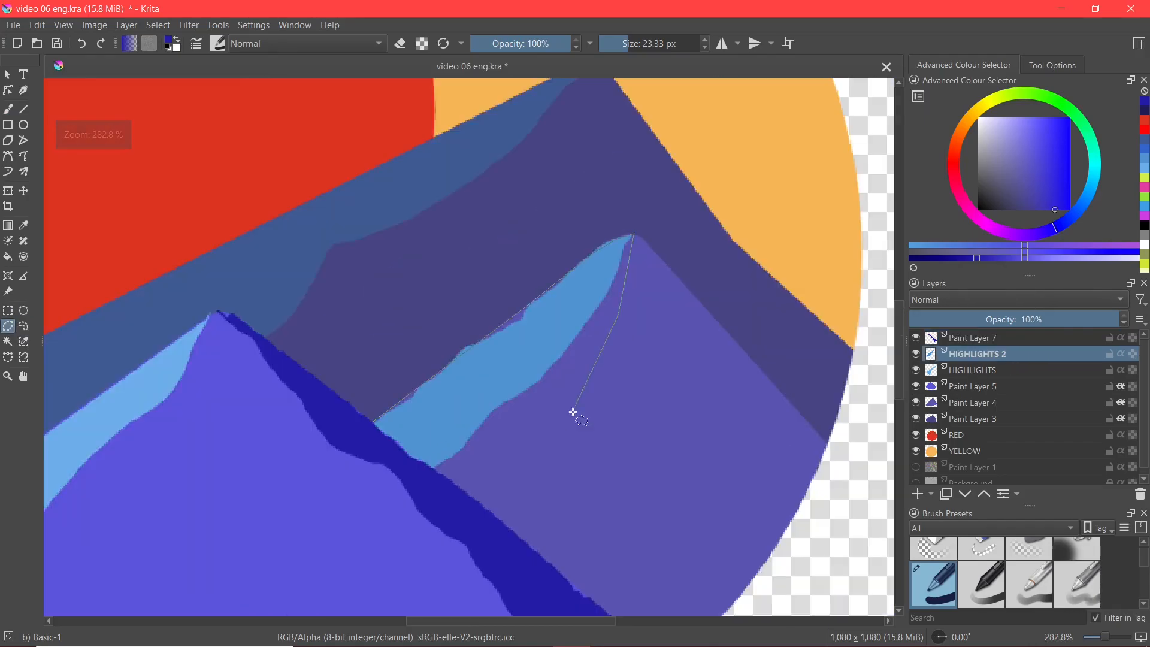
pyautogui.scroll(4, 484, 509)
pyautogui.click(483, 508)
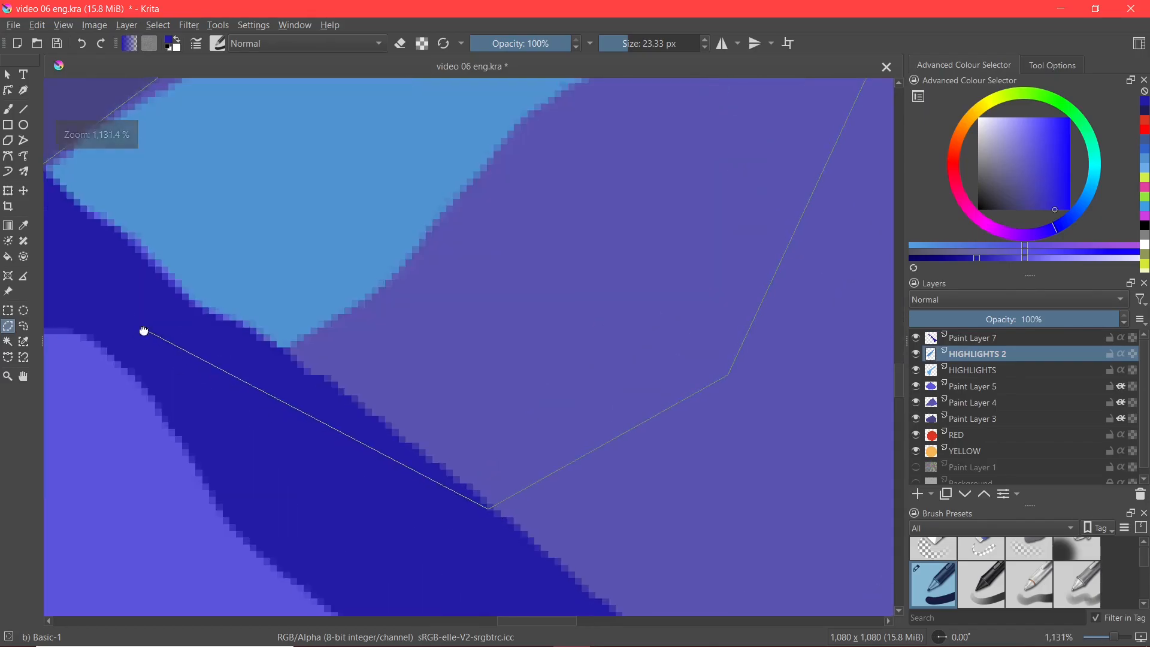
pyautogui.moveTo(141, 329); pyautogui.dragTo(274, 334)
pyautogui.click(172, 171)
pyautogui.scroll(-1, 588, 437)
pyautogui.moveTo(465, 393); pyautogui.dragTo(478, 435)
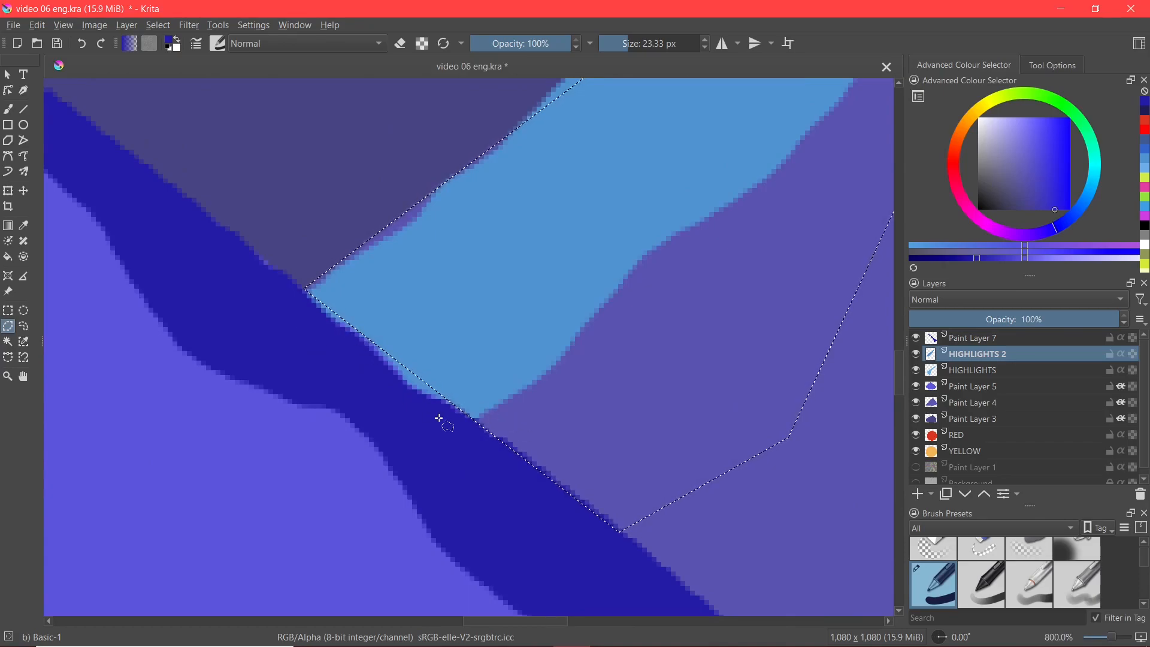
# Step: Extend the selection over the rounded tip of the middle mountain with a freehand selection
pyautogui.scroll(-3, 489, 374)
pyautogui.scroll(5, 546, 269)
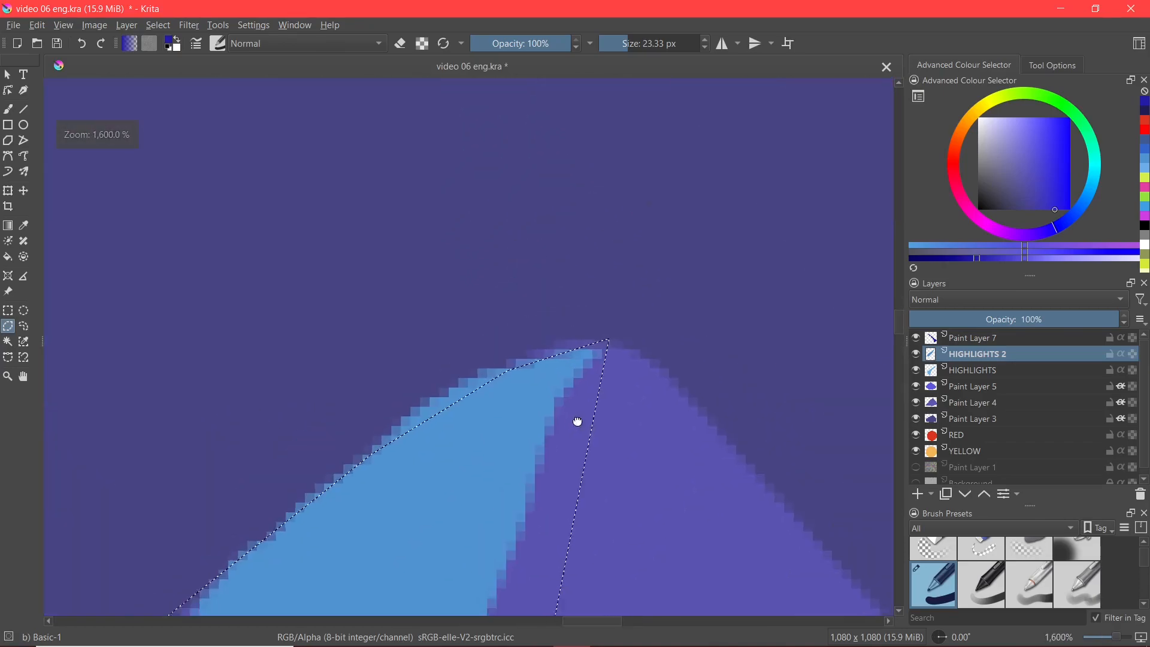
pyautogui.scroll(-5, 601, 290)
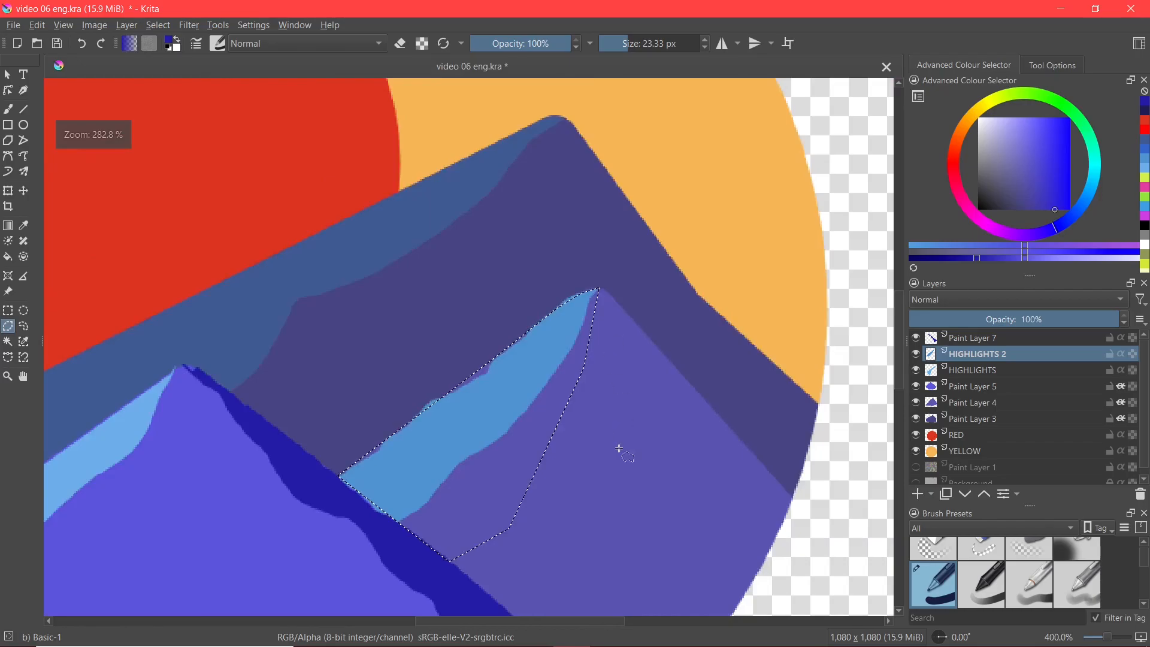
pyautogui.moveTo(619, 467); pyautogui.dragTo(626, 389)
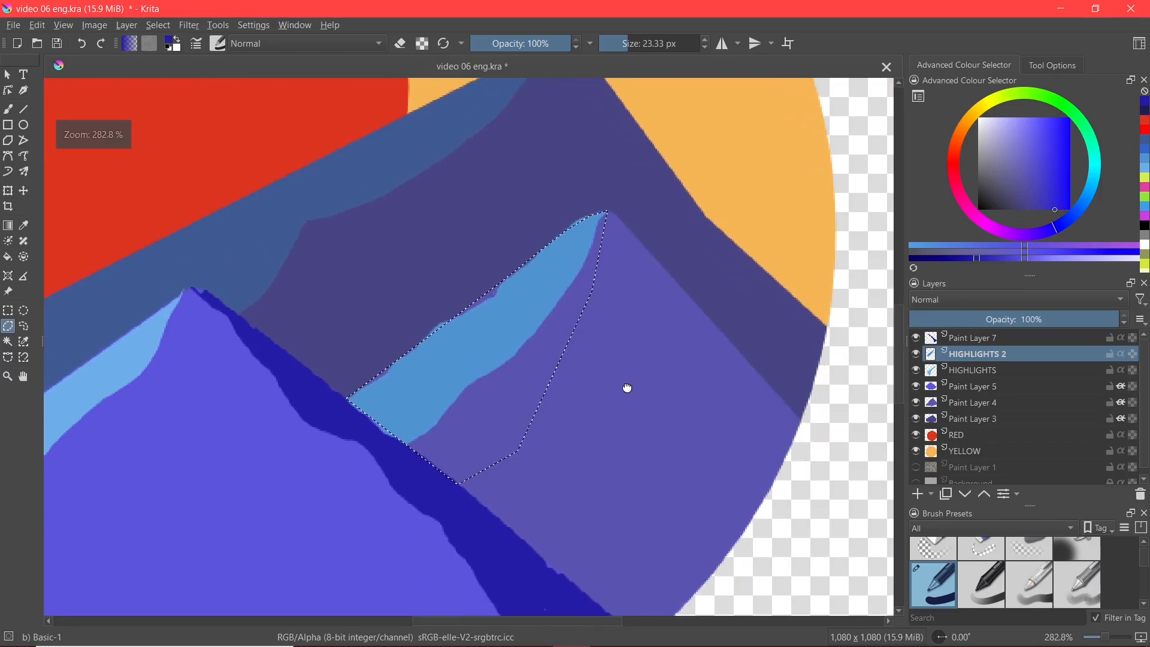
pyautogui.click(23, 329)
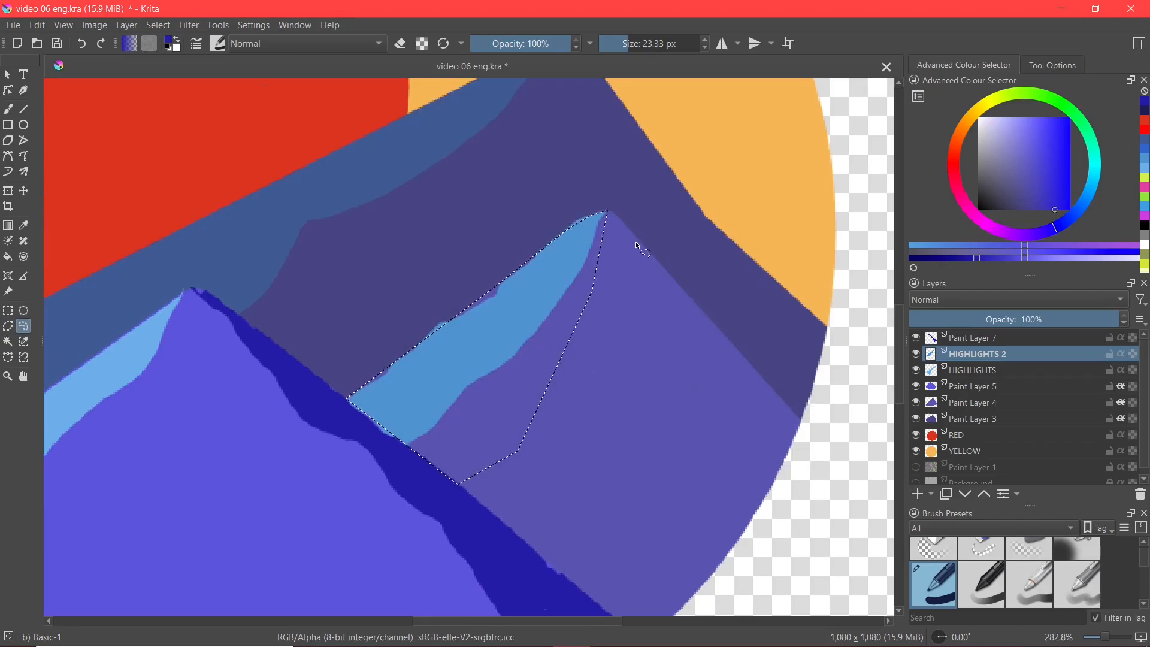
pyautogui.scroll(4, 526, 250)
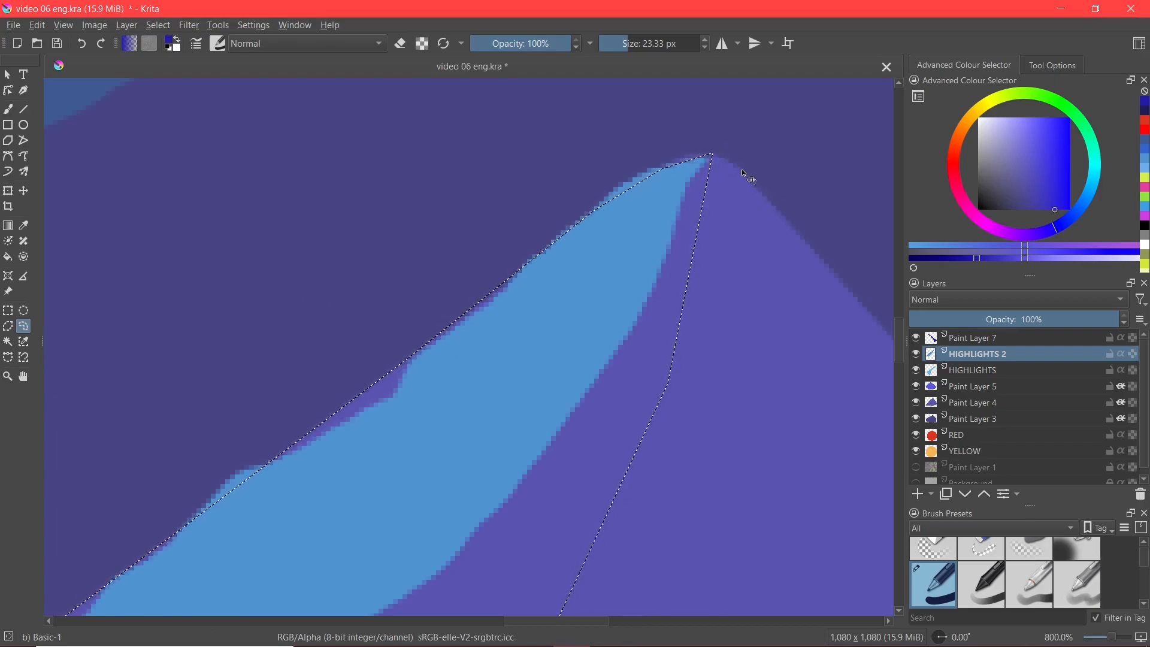
pyautogui.moveTo(741, 171)
pyautogui.mouseDown()
pyautogui.moveTo(711, 157)
pyautogui.moveTo(689, 168)
pyautogui.moveTo(741, 172)
pyautogui.mouseUp()
pyautogui.scroll(2, 712, 183)
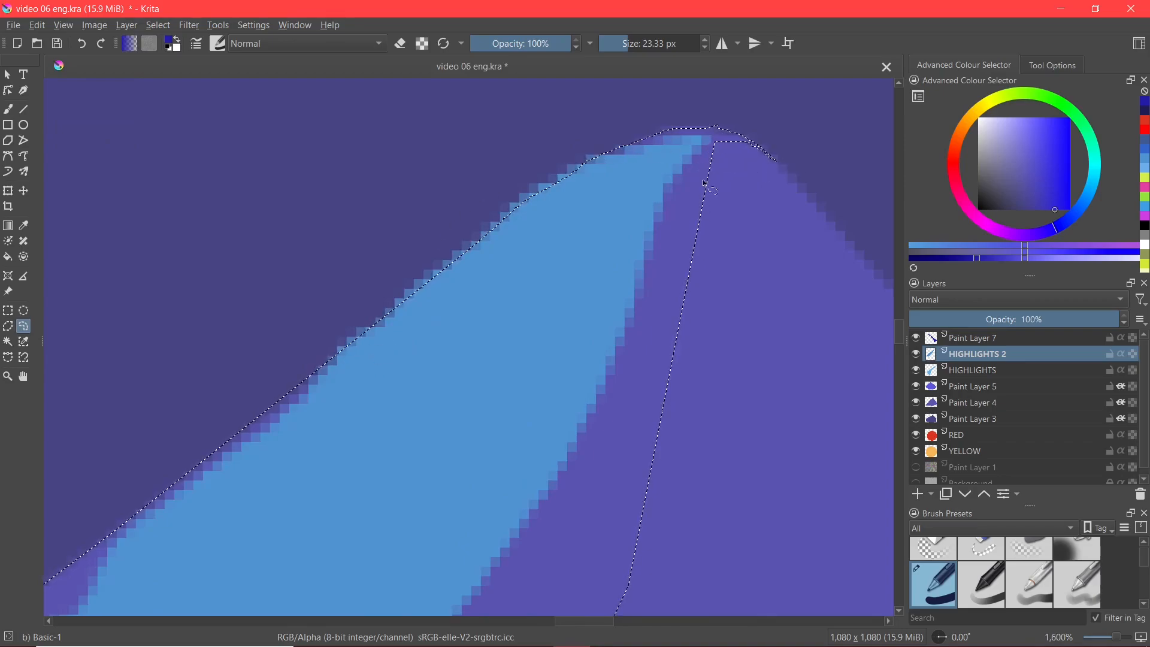
# Step: Trim the excess area from the selection with a freehand outline that closely follows the highlight's right edge
pyautogui.scroll(-4, 709, 231)
pyautogui.scroll(2, 376, 509)
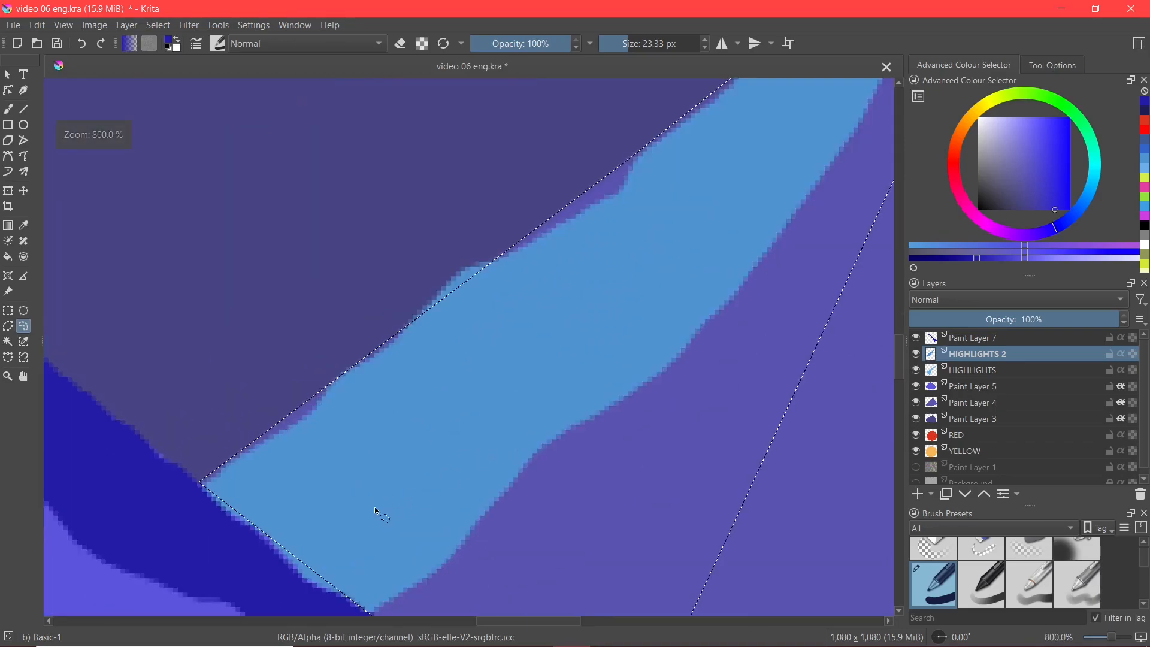
pyautogui.scroll(-3, 374, 506)
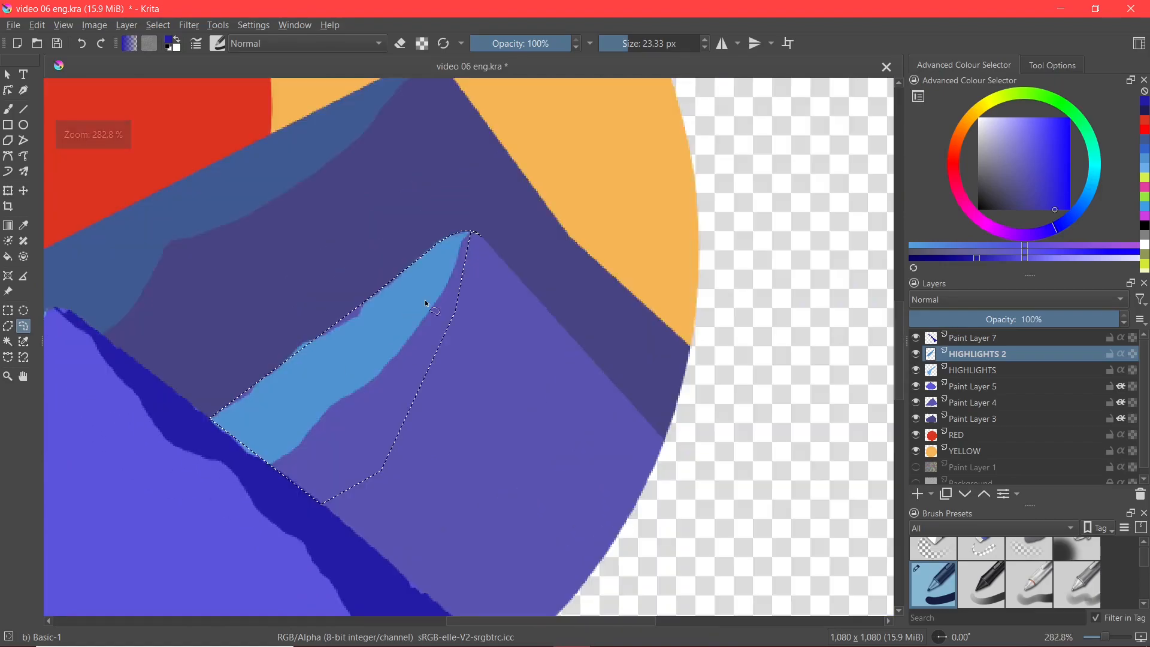
pyautogui.scroll(2, 426, 299)
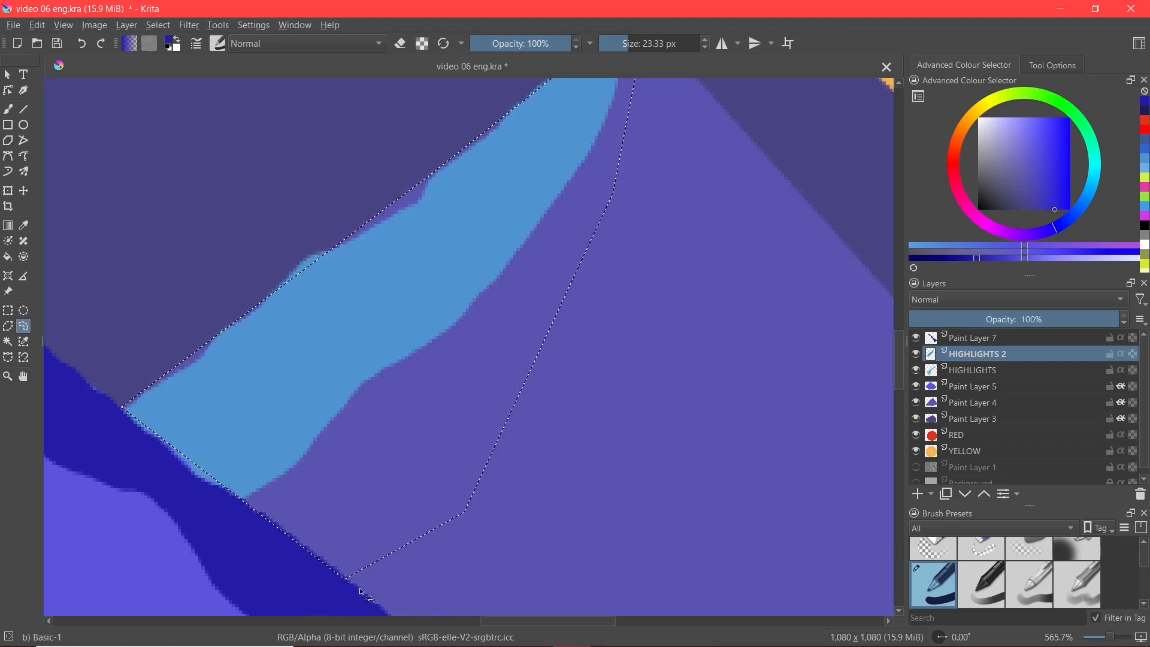
pyautogui.moveTo(344, 579)
pyautogui.mouseDown()
pyautogui.moveTo(244, 527)
pyautogui.moveTo(243, 508)
pyautogui.moveTo(305, 475)
pyautogui.moveTo(388, 375)
pyautogui.moveTo(524, 273)
pyautogui.moveTo(569, 217)
pyautogui.moveTo(629, 95)
pyautogui.mouseUp()
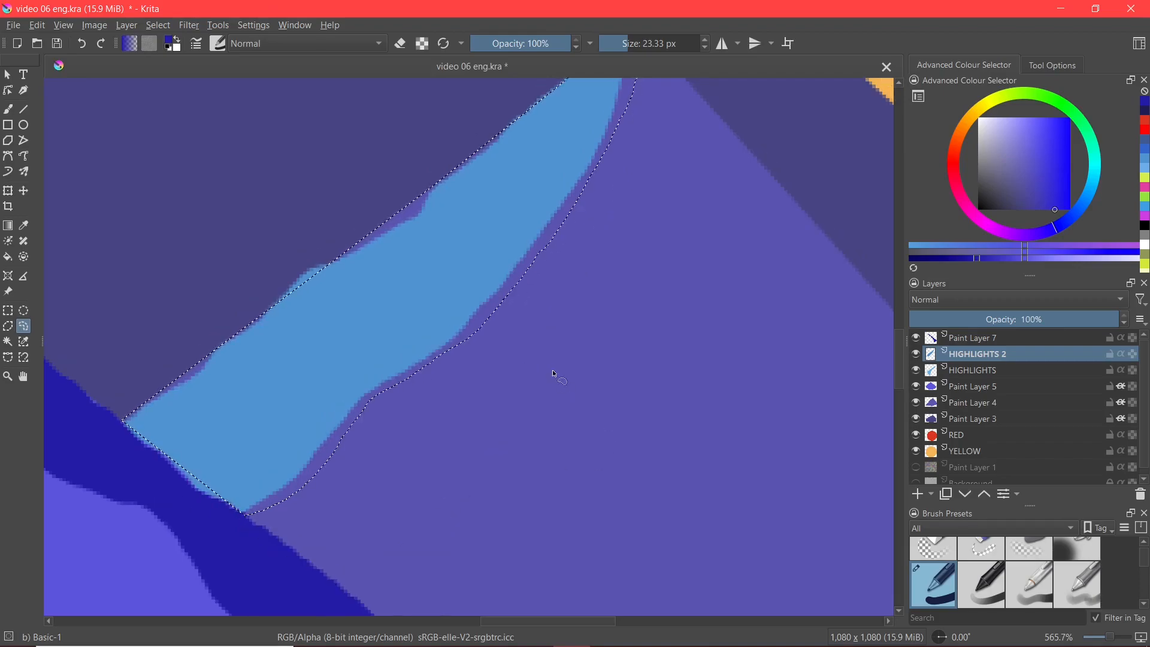
pyautogui.scroll(2, 552, 372)
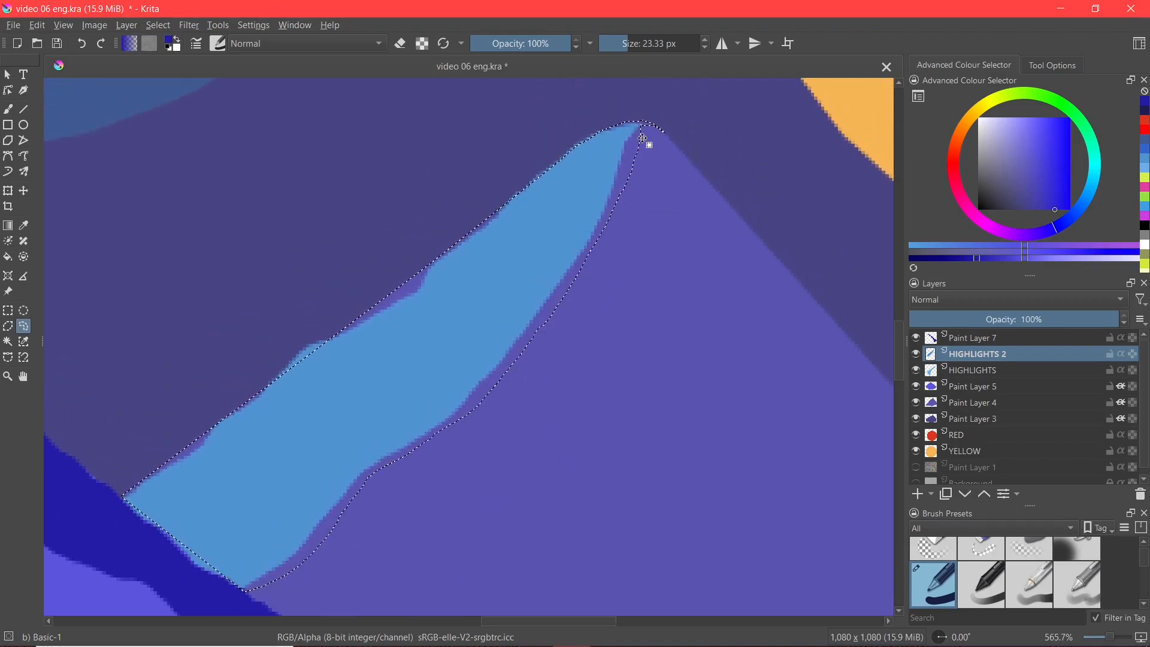
pyautogui.moveTo(308, 269); pyautogui.dragTo(387, 289)
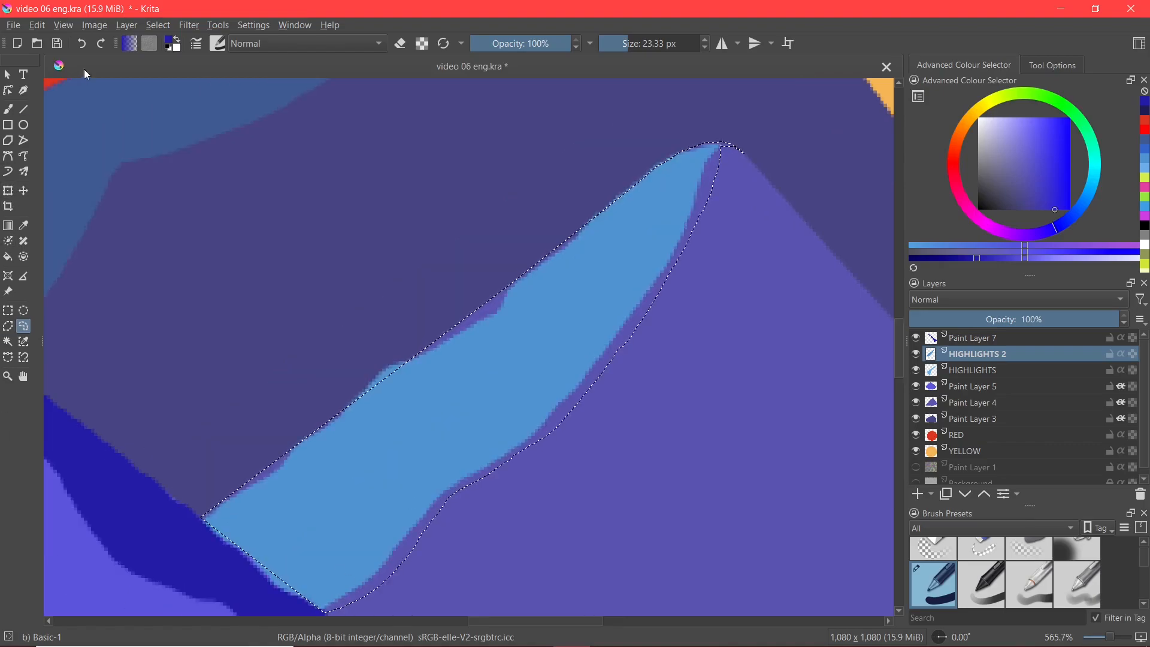
# Step: Set the brush to erase at a size of 1.96 px and invert the selection
pyautogui.click(397, 44)
pyautogui.click(7, 114)
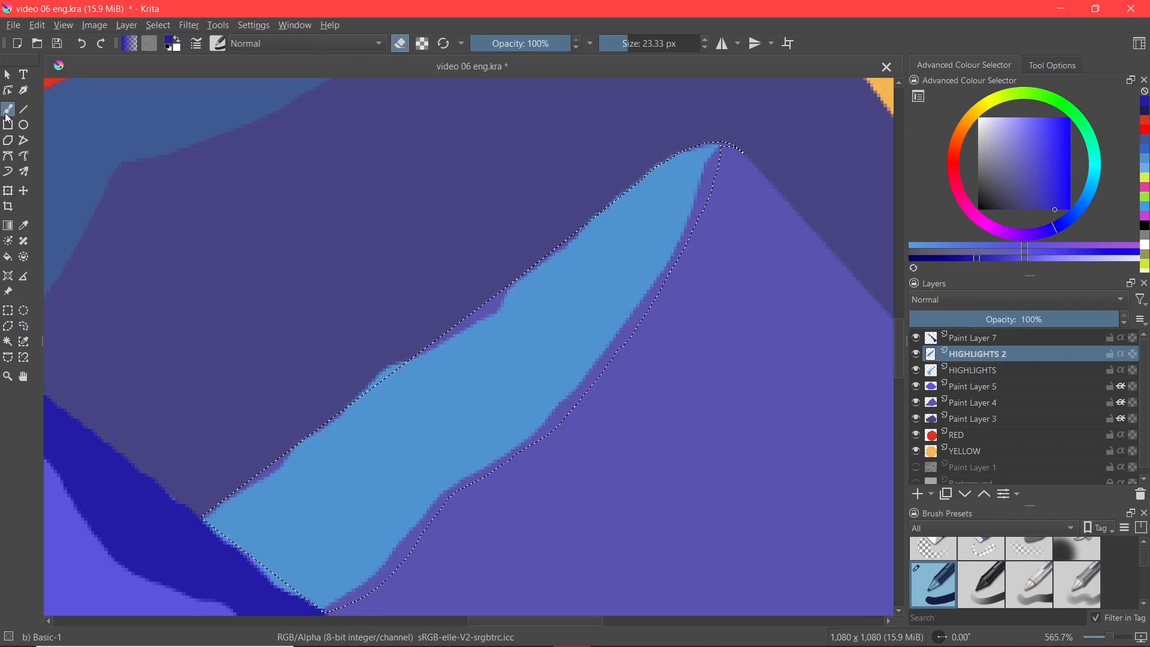
pyautogui.moveTo(652, 45); pyautogui.dragTo(604, 49)
pyautogui.click(156, 27)
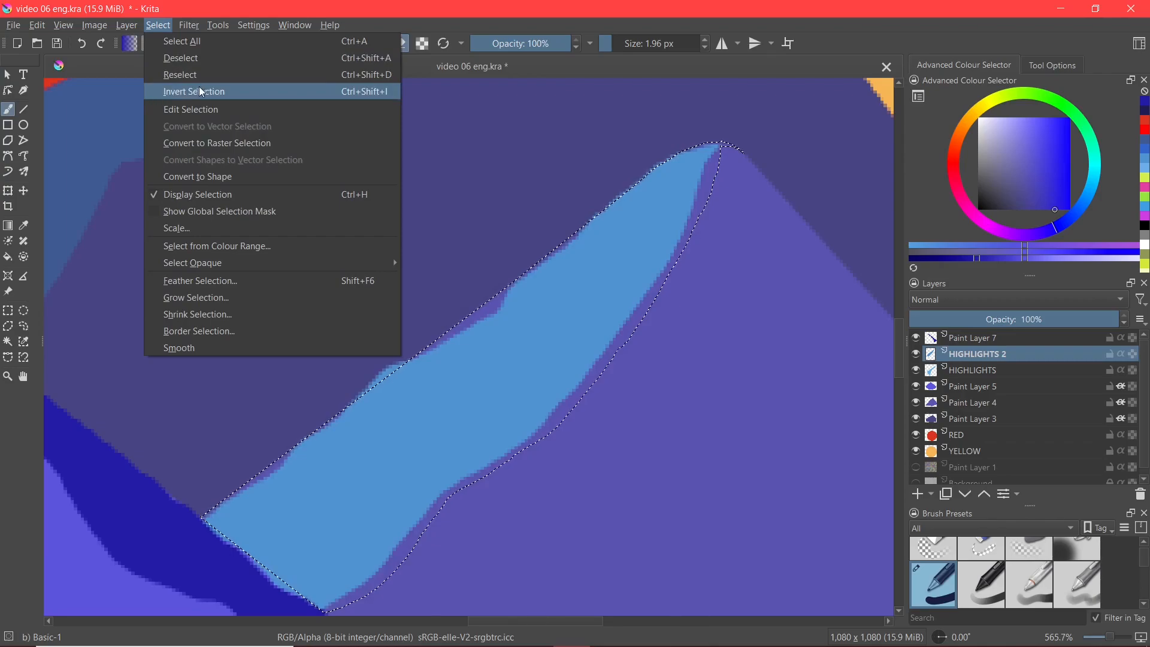
pyautogui.click(374, 91)
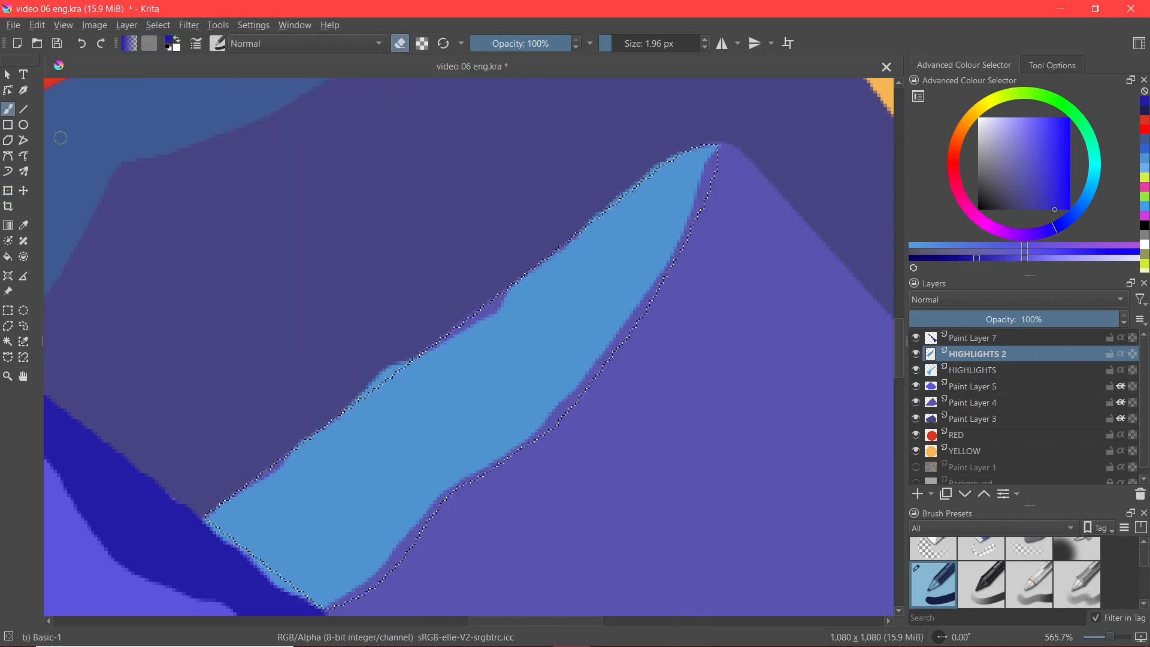
# Step: Erase the light blue spilling past the outline along the highlight's upper left and lower left edges
pyautogui.scroll(3, 393, 345)
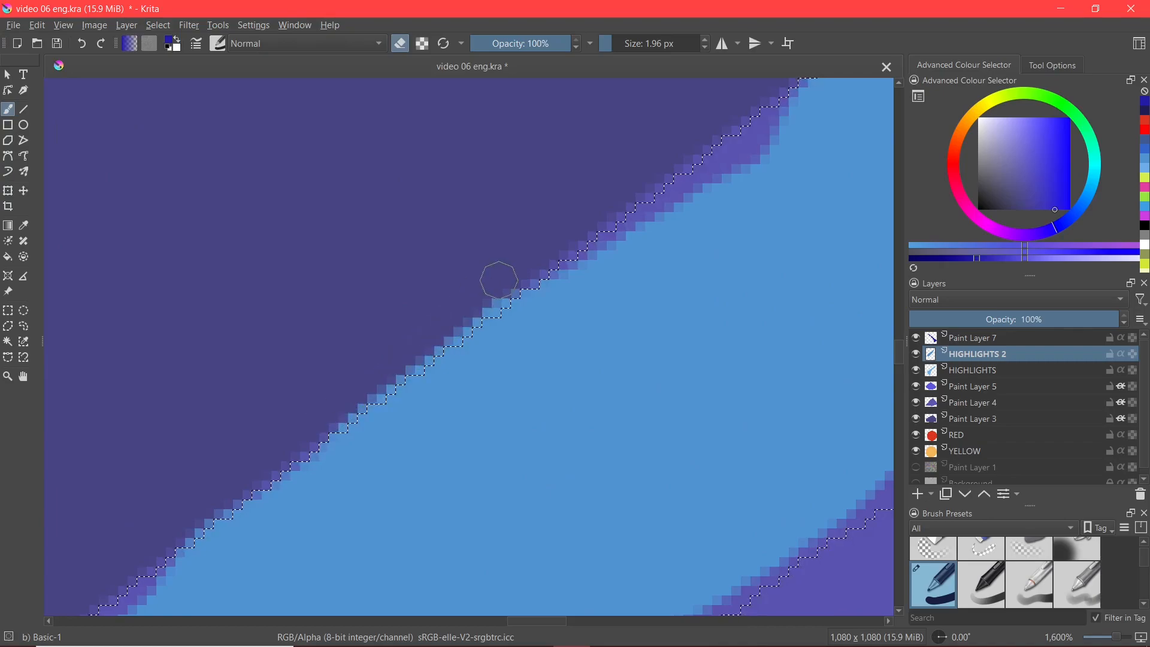
pyautogui.scroll(-3, 441, 302)
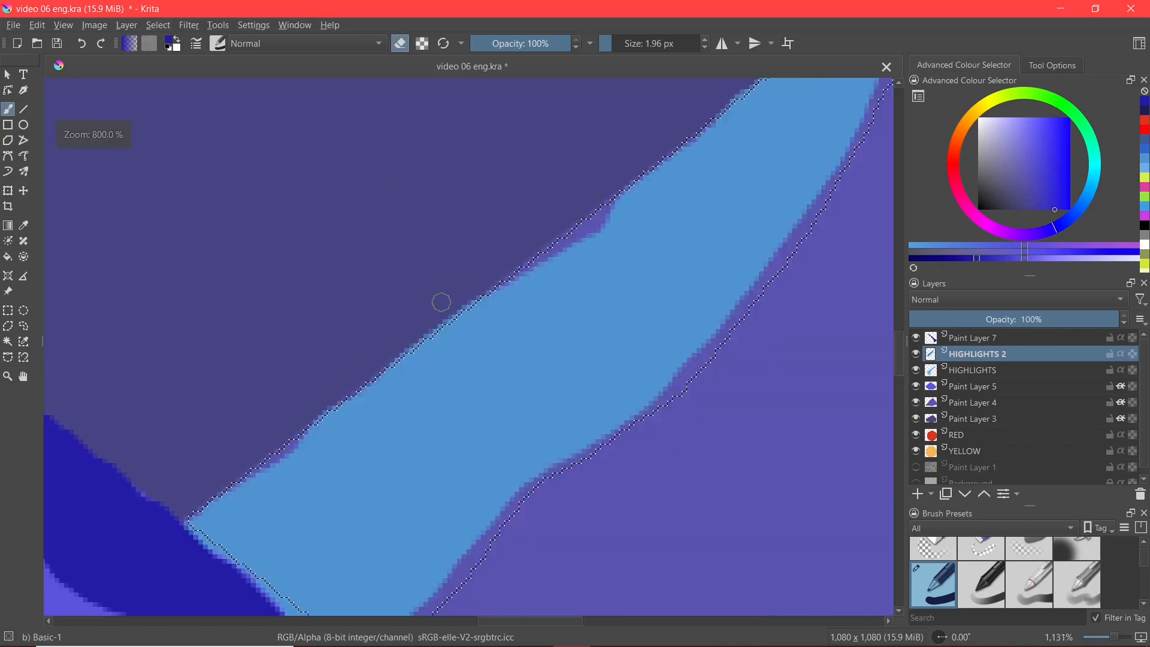
pyautogui.scroll(2, 333, 332)
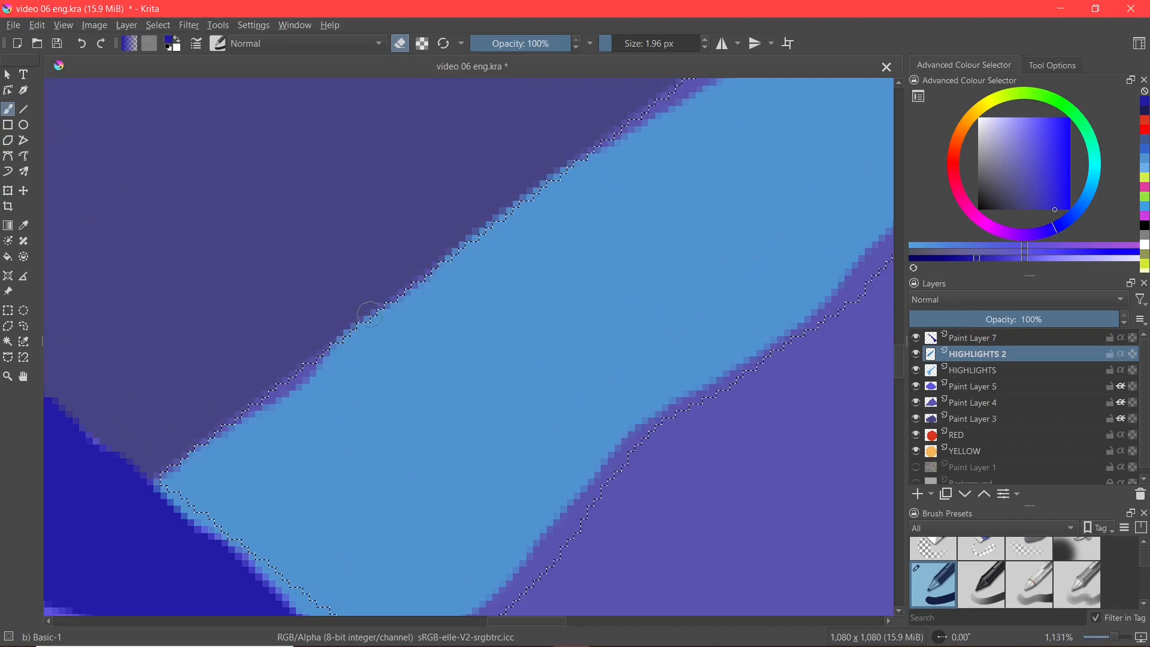
pyautogui.scroll(-1, 341, 356)
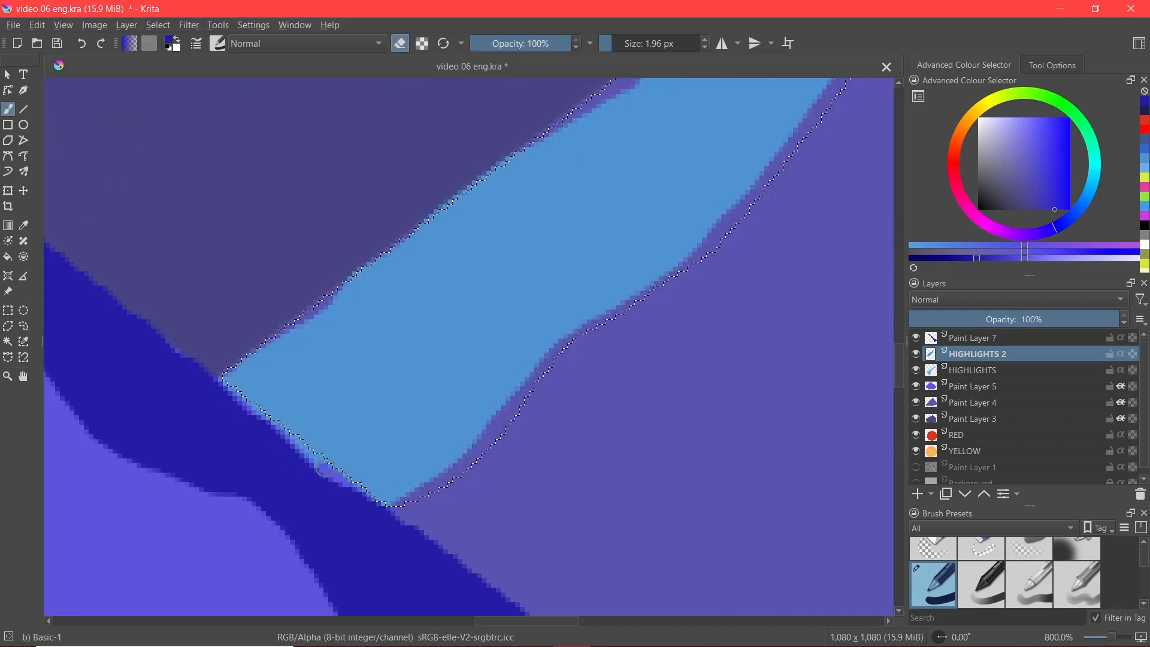
pyautogui.scroll(-2, 207, 448)
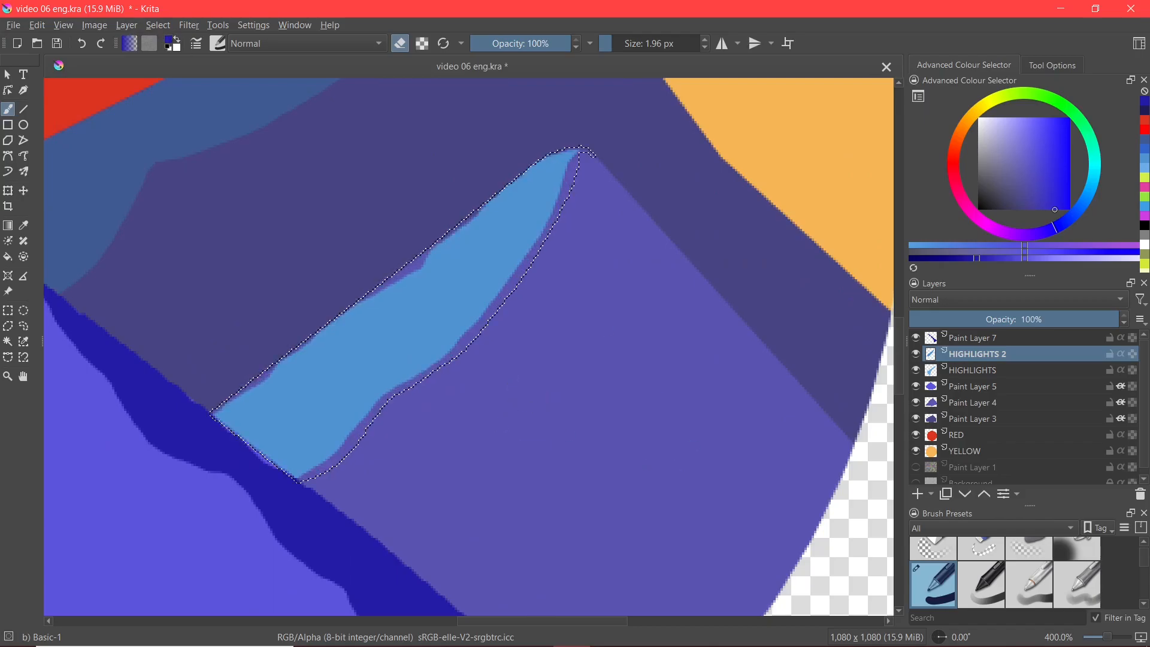
# Step: Fill the gaps inside the highlight selection with its sampled light blue using a 9.05 px brush, finishing by deselecting
pyautogui.click(25, 226)
pyautogui.click(307, 389)
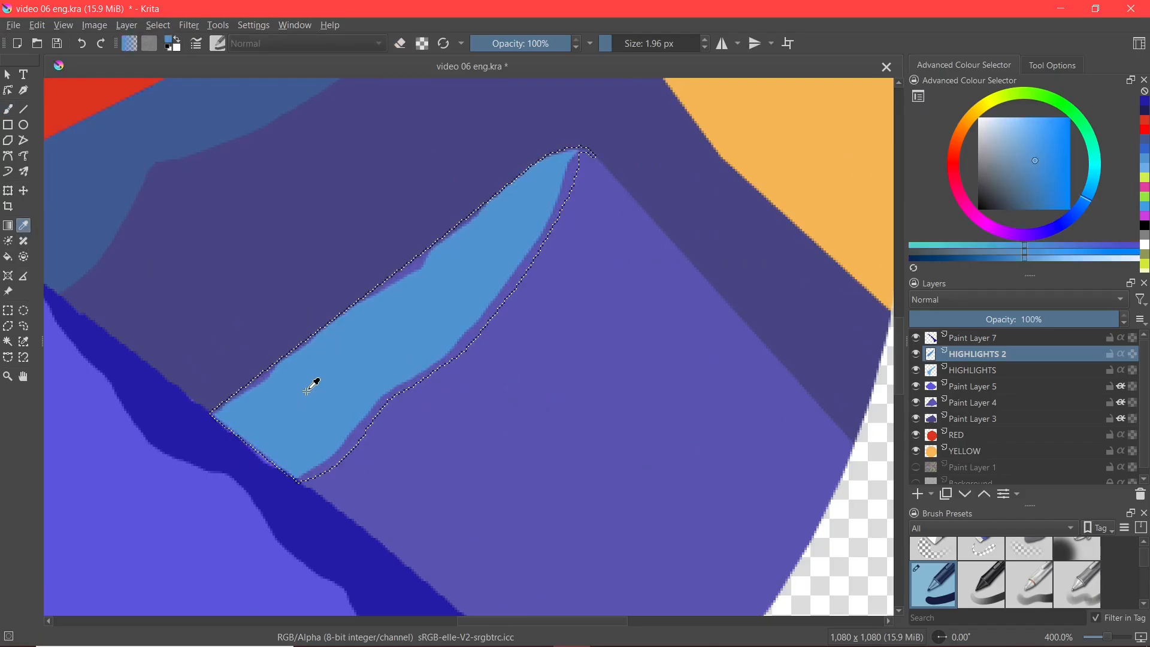
pyautogui.click(10, 110)
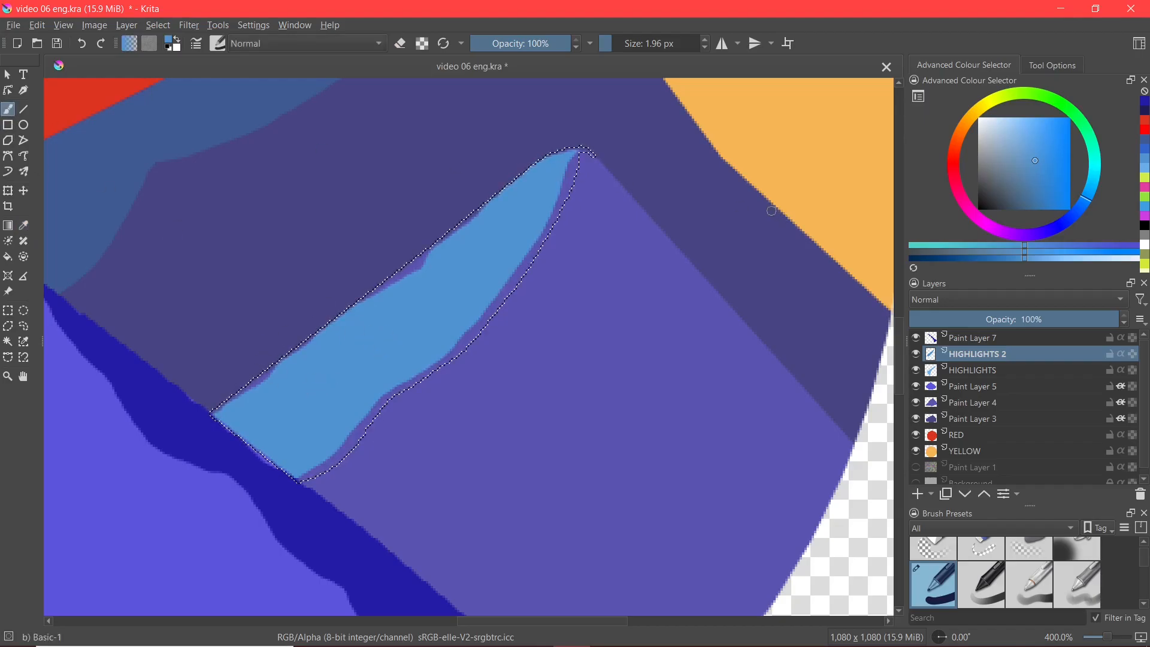
pyautogui.moveTo(620, 165)
pyautogui.mouseDown()
pyautogui.moveTo(586, 144)
pyautogui.moveTo(527, 160)
pyautogui.mouseUp()
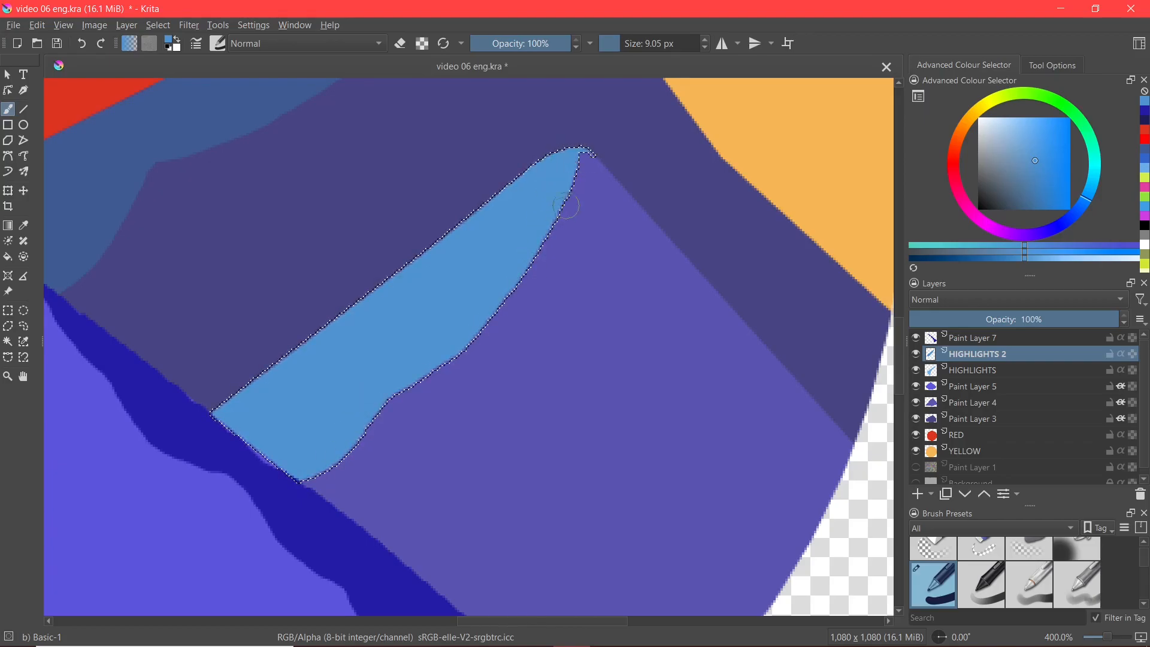
pyautogui.hotkey('ctrl', 'shift', 'a')
# Step: Select the front mountain's dark blue shadow on Paint Layer 7 with the Contiguous Selection Tool
pyautogui.scroll(-2, 363, 409)
pyautogui.moveTo(414, 472); pyautogui.dragTo(543, 365)
pyautogui.scroll(1, 579, 319)
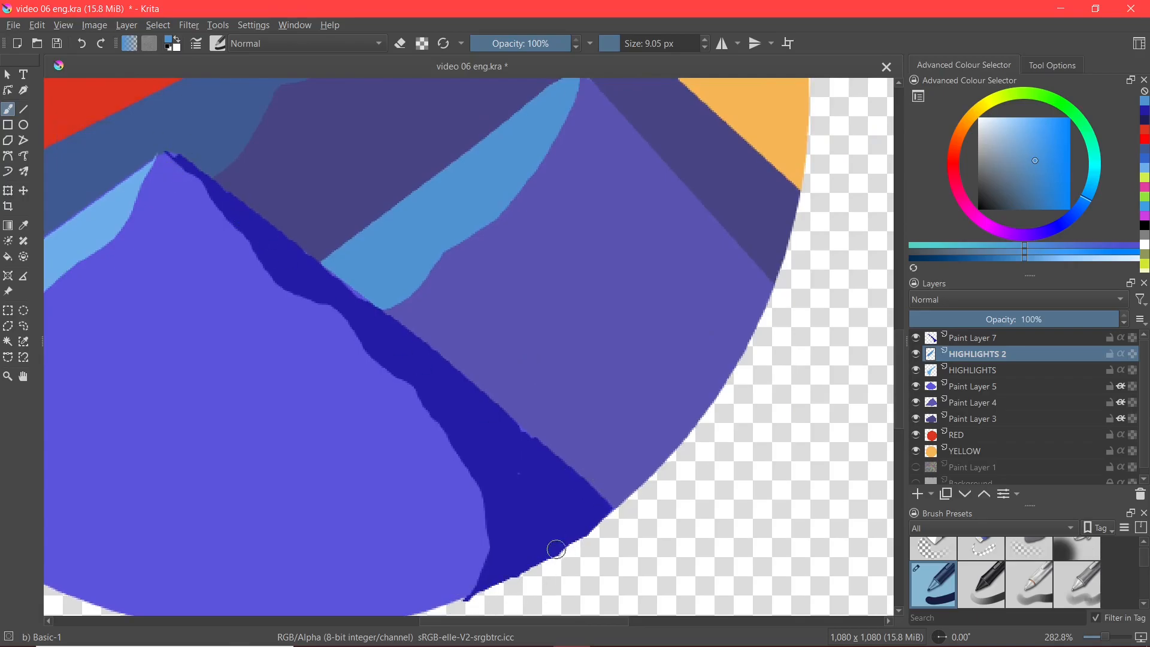
pyautogui.scroll(1, 554, 555)
pyautogui.click(23, 326)
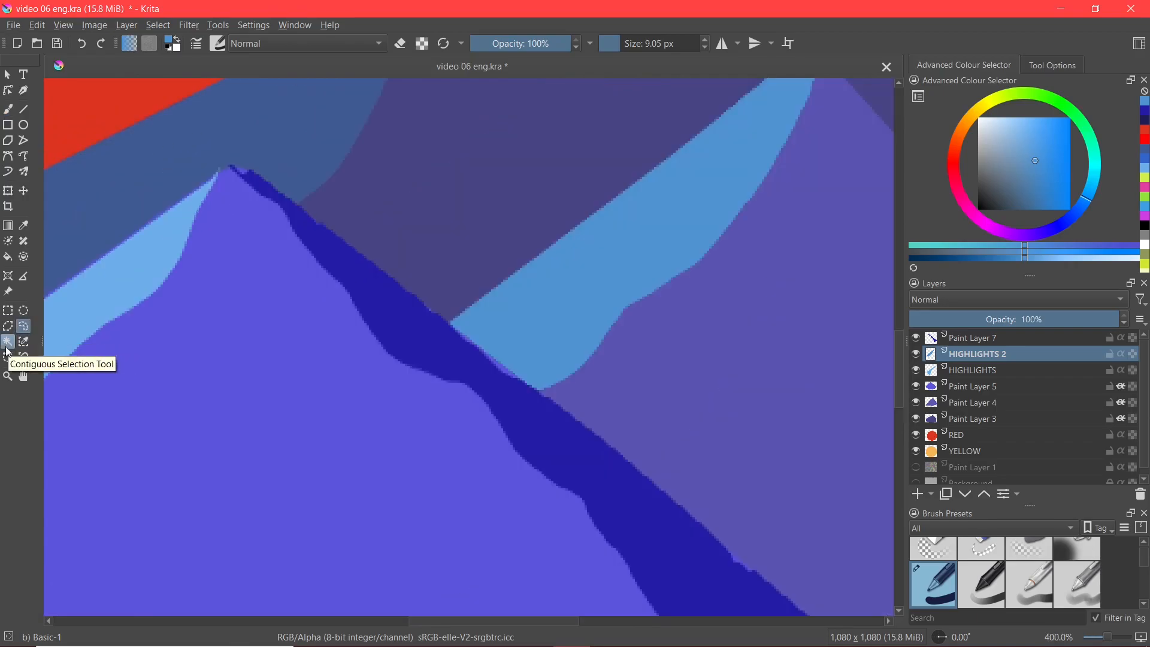
pyautogui.click(7, 346)
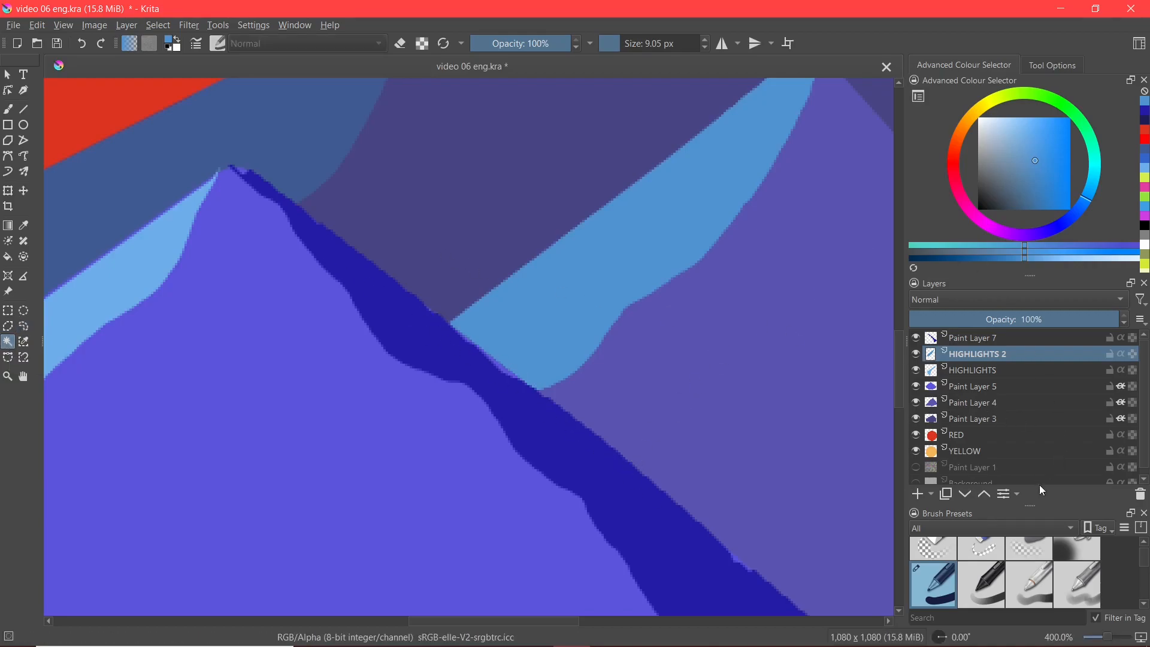
pyautogui.click(973, 339)
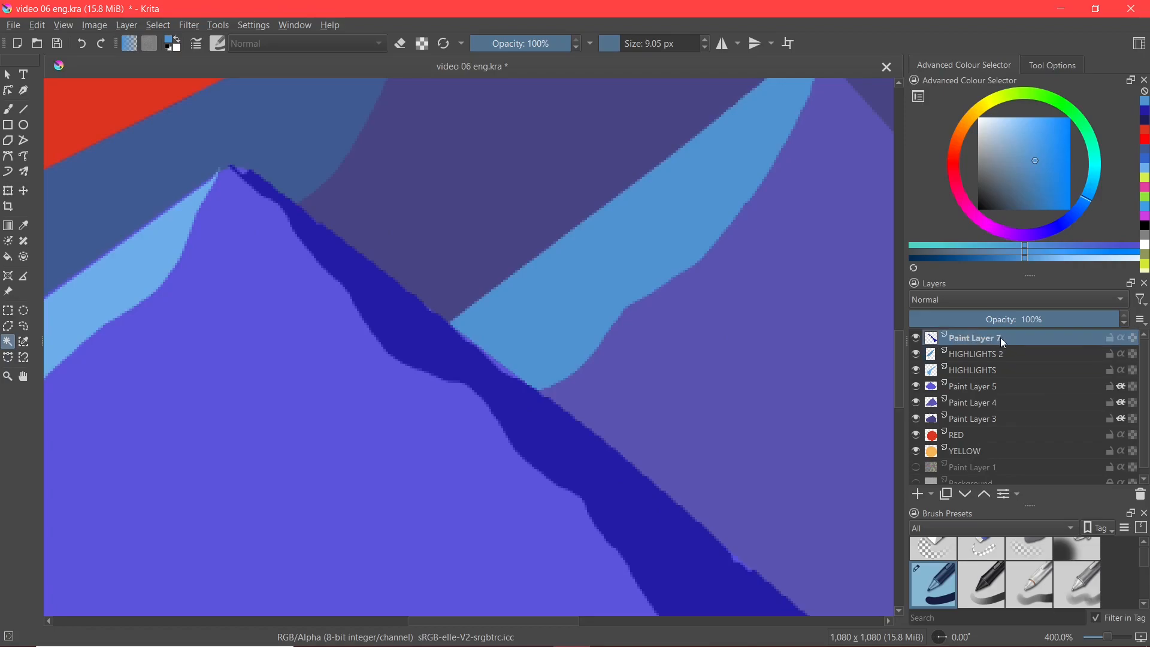
pyautogui.hotkey('ctrl', '+')
pyautogui.click(341, 236)
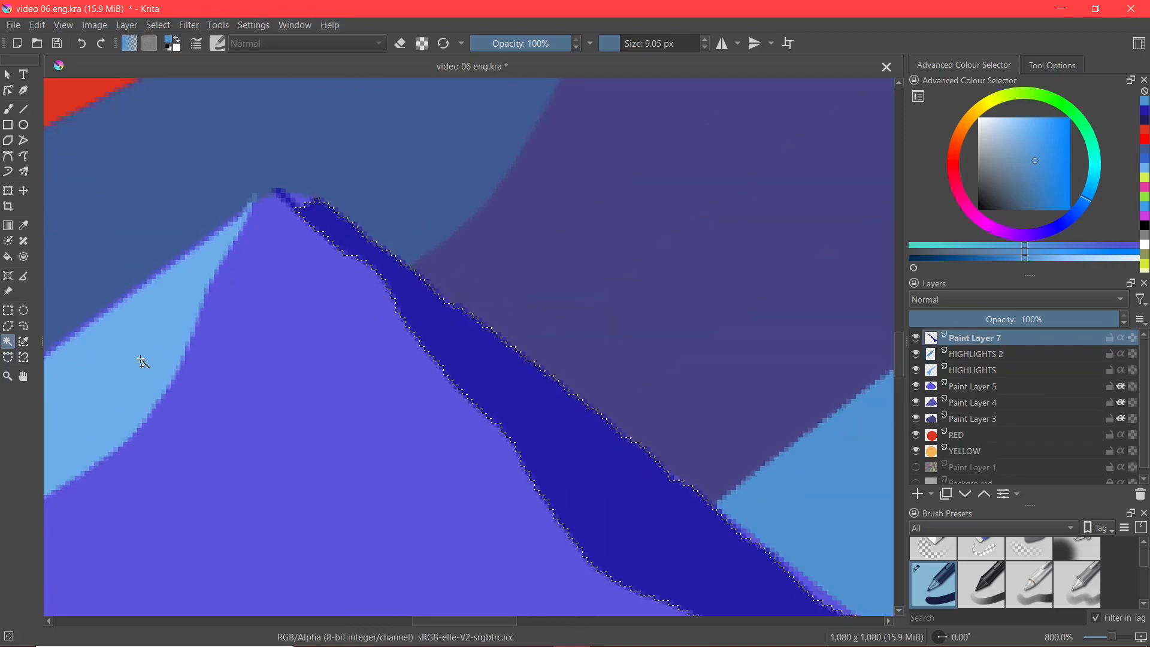
# Step: Extend the selection with freehand outlines over the shadow's tip and the gaps beside the middle mountain's light blue highlight
pyautogui.click(24, 326)
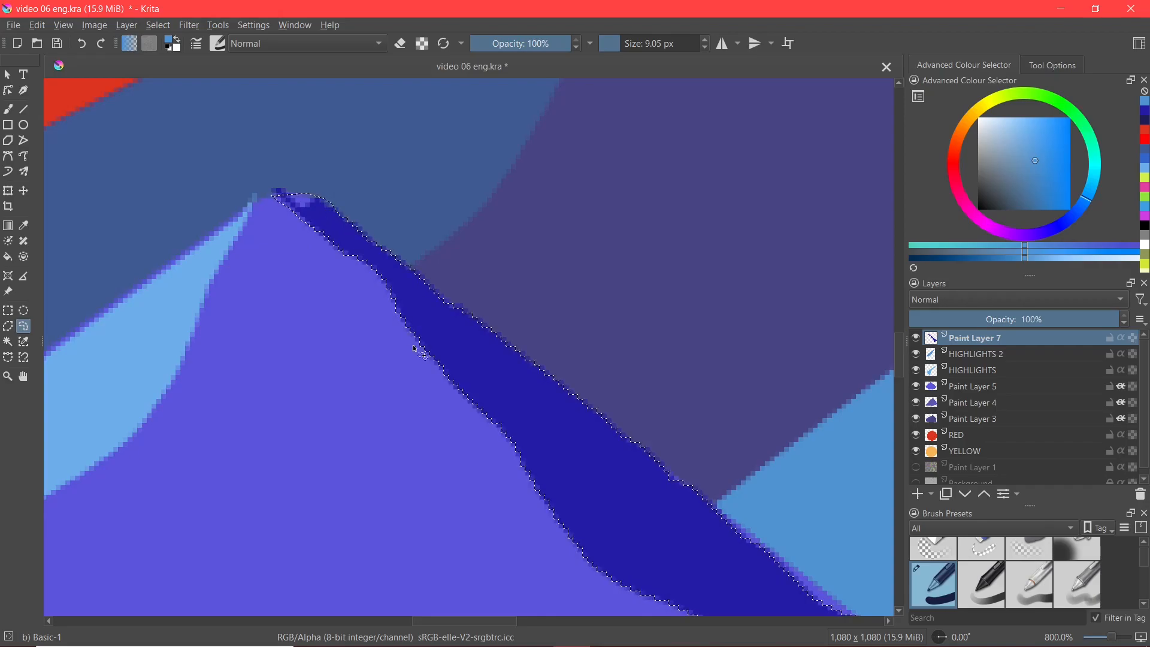
pyautogui.moveTo(697, 496); pyautogui.dragTo(508, 375)
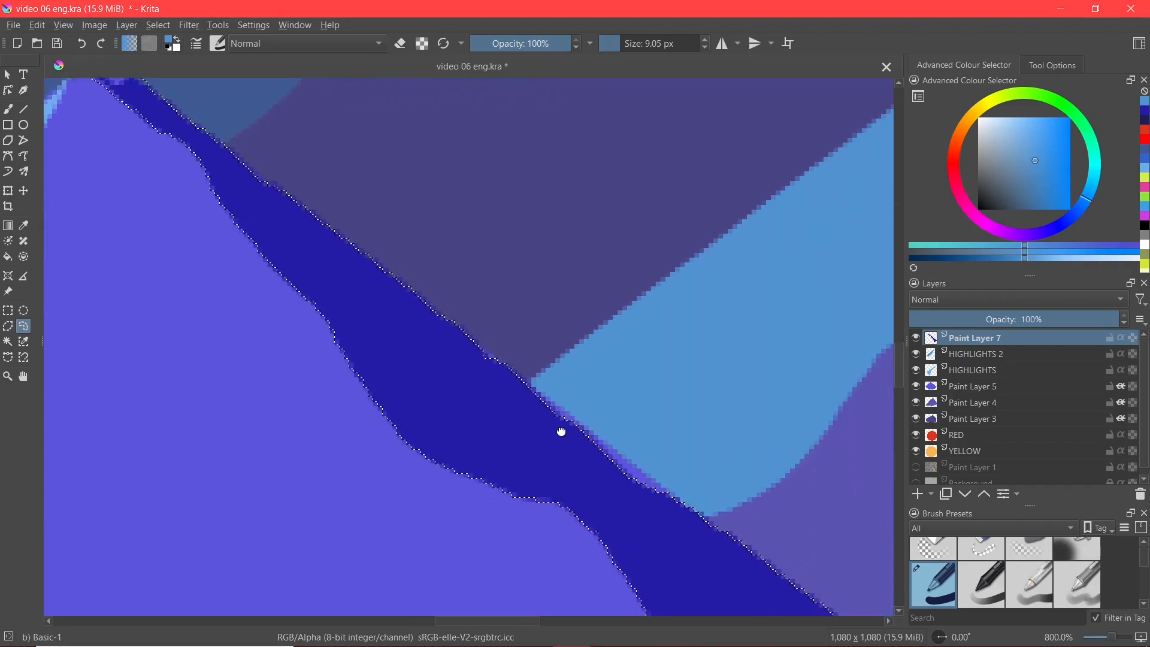
pyautogui.moveTo(559, 431); pyautogui.dragTo(533, 411)
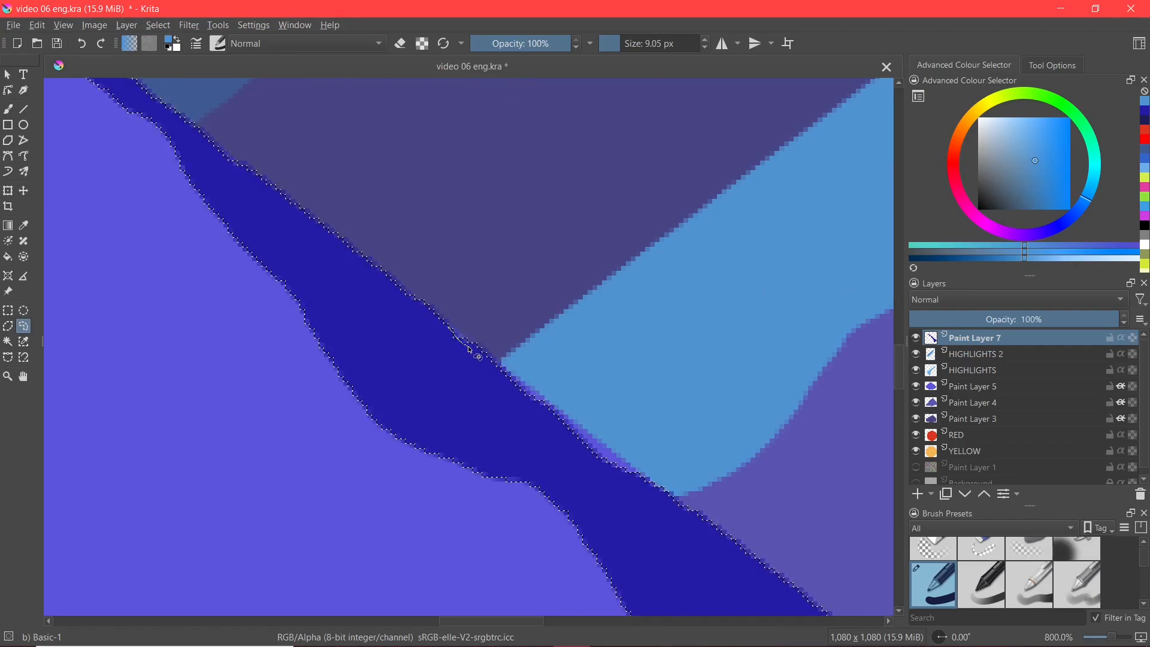
pyautogui.moveTo(585, 424); pyautogui.dragTo(610, 447)
pyautogui.scroll(2, 510, 395)
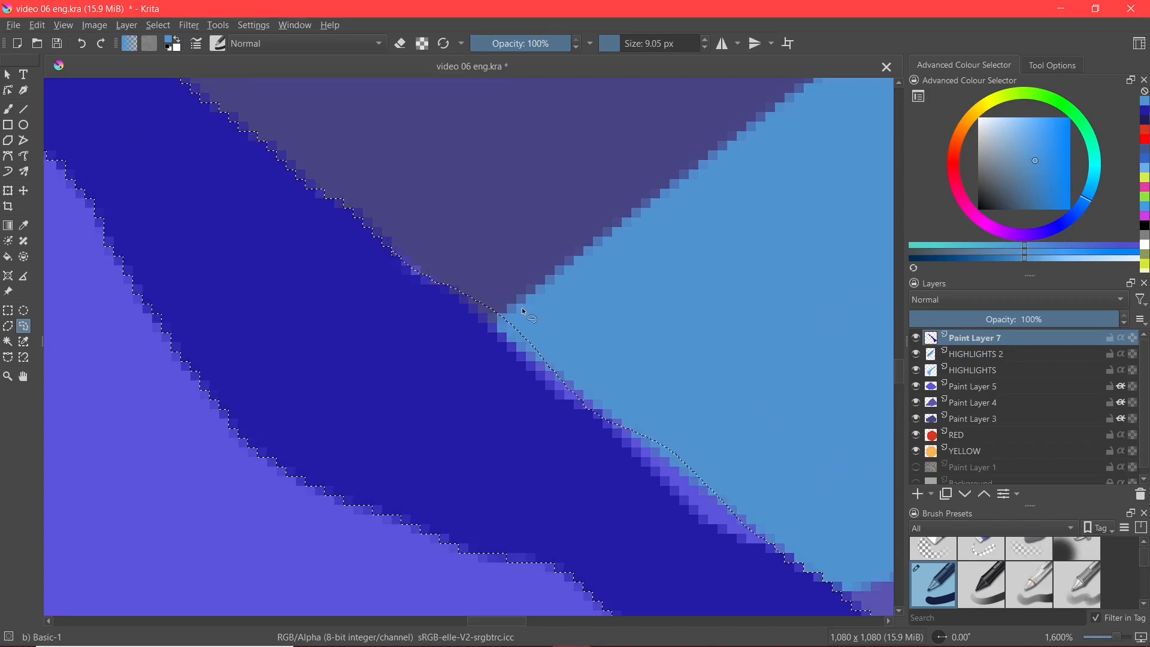
pyautogui.moveTo(459, 281)
pyautogui.mouseDown()
pyautogui.moveTo(552, 372)
pyautogui.moveTo(558, 337)
pyautogui.moveTo(460, 287)
pyautogui.mouseUp()
pyautogui.moveTo(609, 409); pyautogui.dragTo(709, 494)
# Step: Add the small notch on the lower part of the shadow's right edge to the selection with a freehand outline
pyautogui.scroll(-3, 745, 514)
pyautogui.moveTo(754, 569); pyautogui.dragTo(646, 429)
pyautogui.moveTo(796, 586); pyautogui.dragTo(569, 390)
pyautogui.scroll(3, 556, 384)
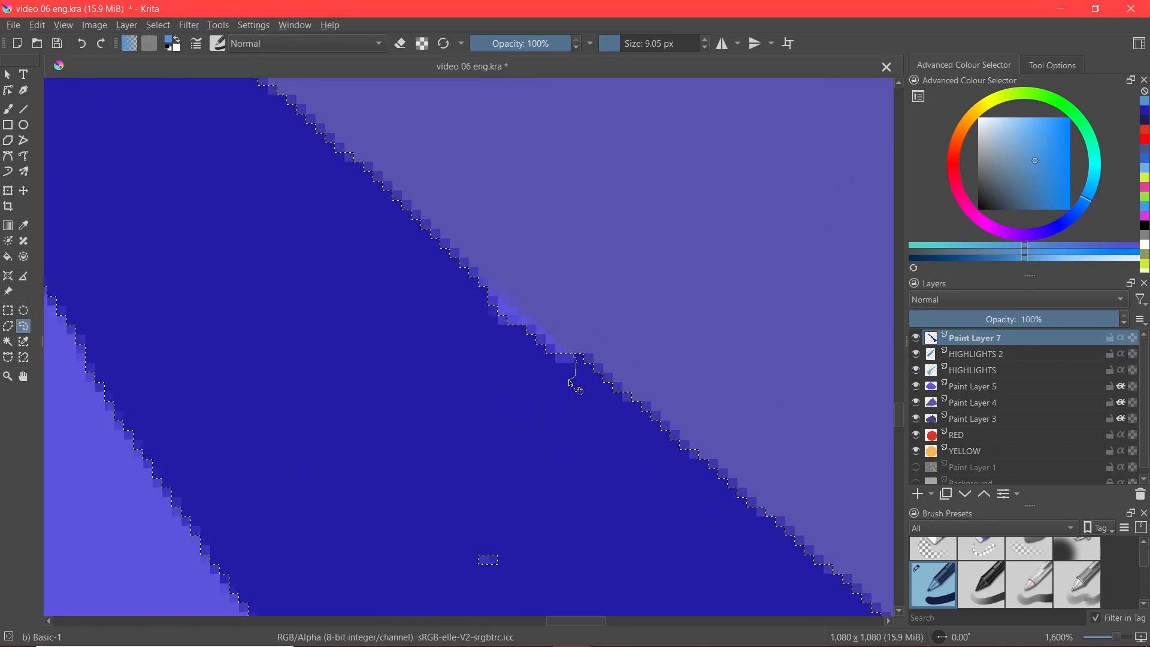
pyautogui.scroll(-2, 575, 375)
pyautogui.scroll(2, 619, 435)
pyautogui.scroll(-2, 607, 492)
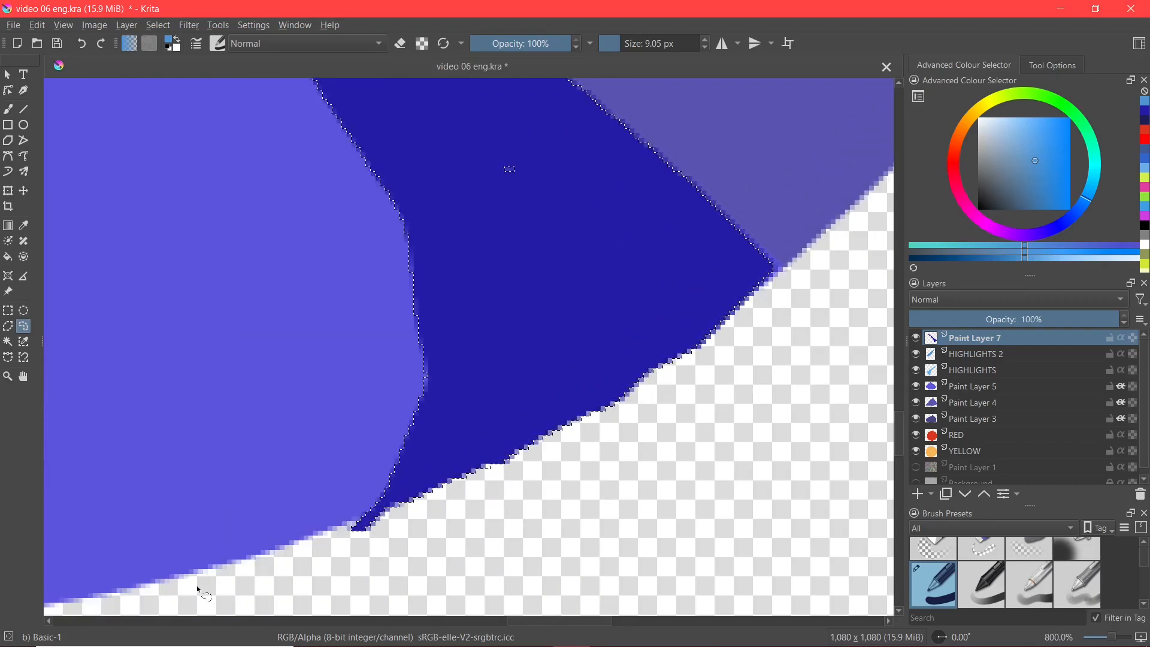
# Step: Trim the shadow selection along the circle's lower rim with freehand outlines so it follows the curve
pyautogui.moveTo(330, 530)
pyautogui.mouseDown()
pyautogui.moveTo(414, 503)
pyautogui.moveTo(419, 522)
pyautogui.moveTo(343, 553)
pyautogui.moveTo(330, 533)
pyautogui.mouseUp()
pyautogui.moveTo(522, 451)
pyautogui.mouseDown()
pyautogui.moveTo(494, 490)
pyautogui.moveTo(365, 533)
pyautogui.mouseUp()
pyautogui.moveTo(599, 416)
pyautogui.mouseDown()
pyautogui.moveTo(647, 369)
pyautogui.moveTo(608, 427)
pyautogui.moveTo(602, 420)
pyautogui.mouseUp()
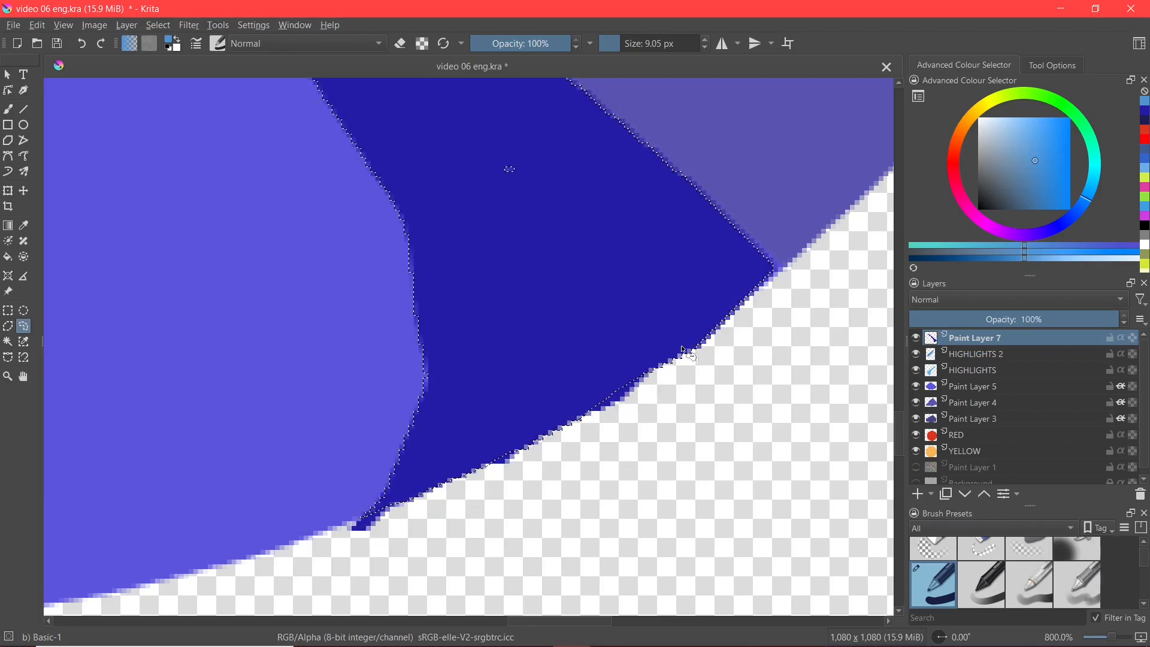
pyautogui.moveTo(741, 306); pyautogui.dragTo(759, 310)
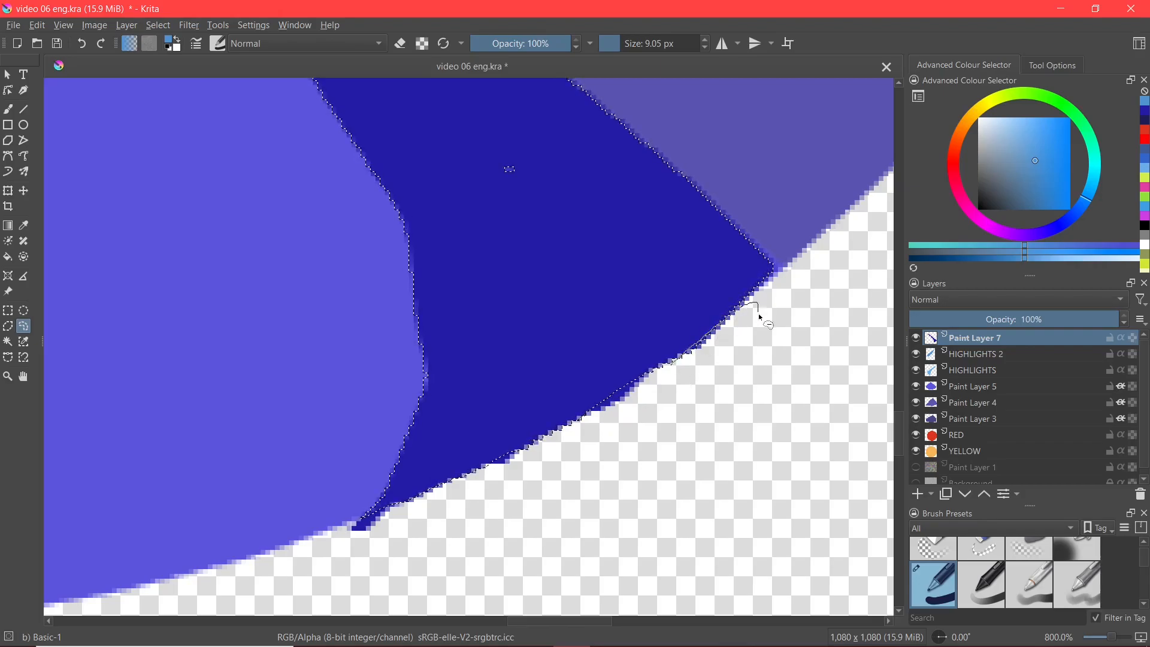
# Step: Sample the shadow's dark blue and brush over the unpainted gaps inside the selection at the tip and along the right edge
pyautogui.scroll(-4, 683, 358)
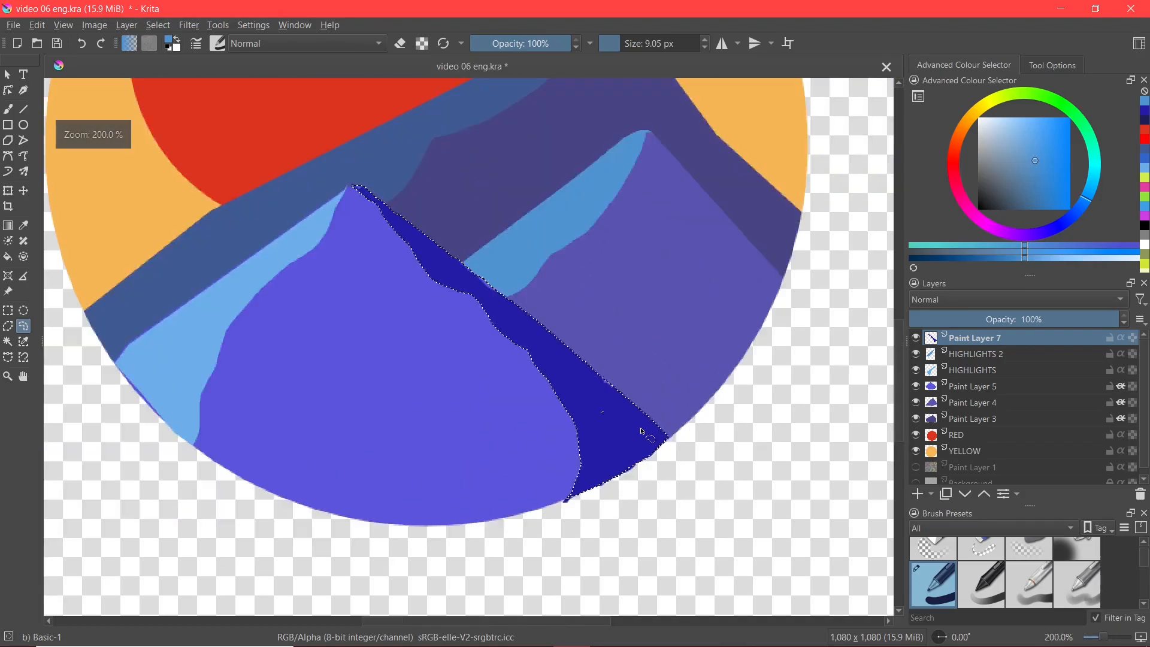
pyautogui.scroll(3, 376, 217)
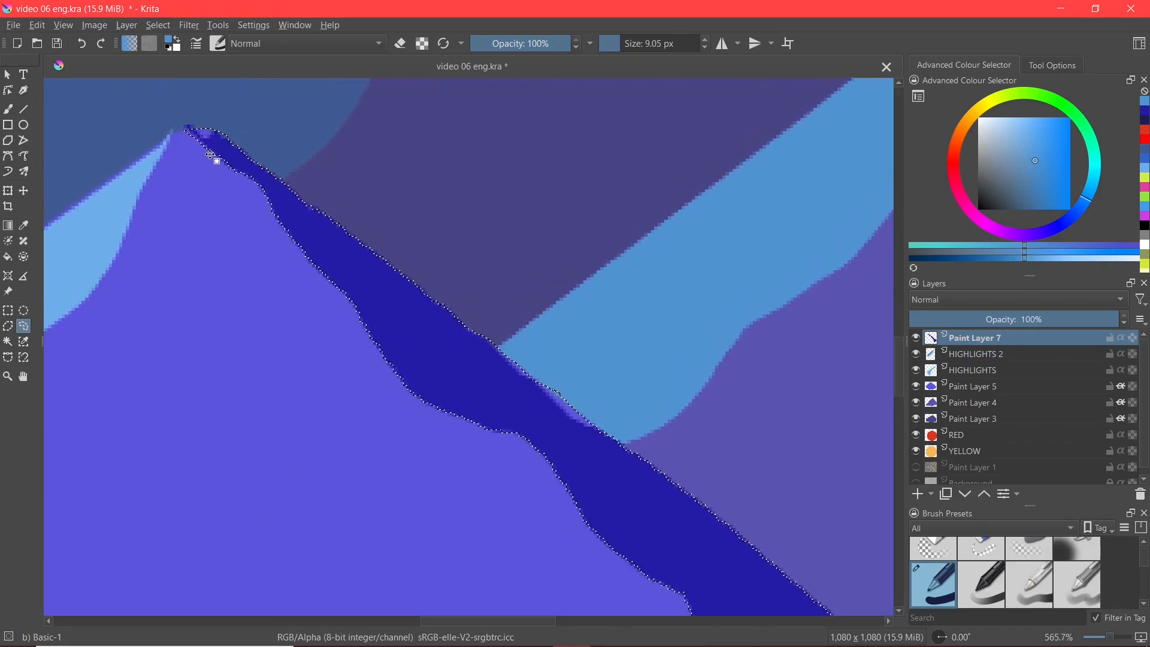
pyautogui.scroll(-2, 644, 461)
pyautogui.scroll(1, 641, 509)
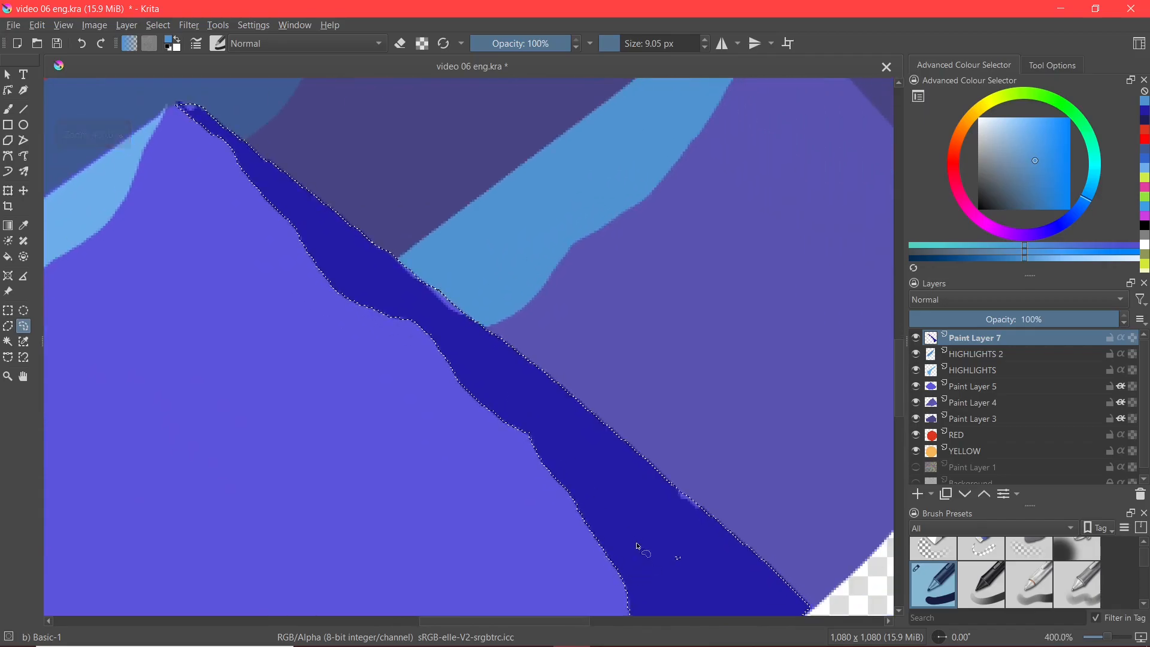
pyautogui.click(24, 227)
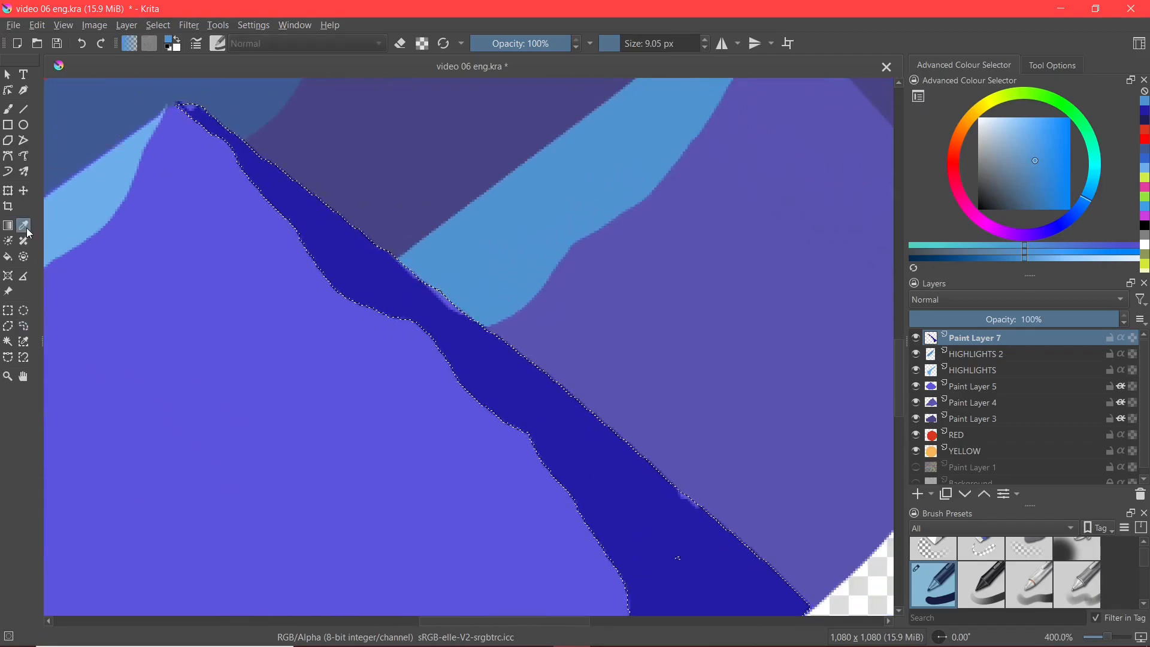
pyautogui.click(617, 463)
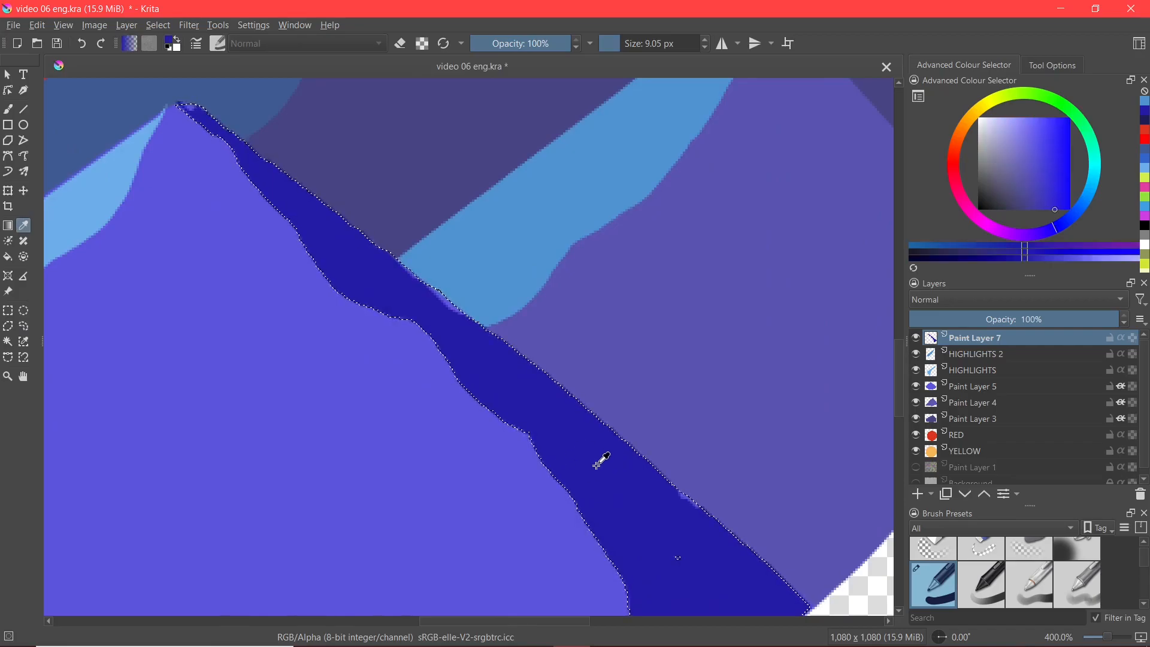
pyautogui.click(8, 111)
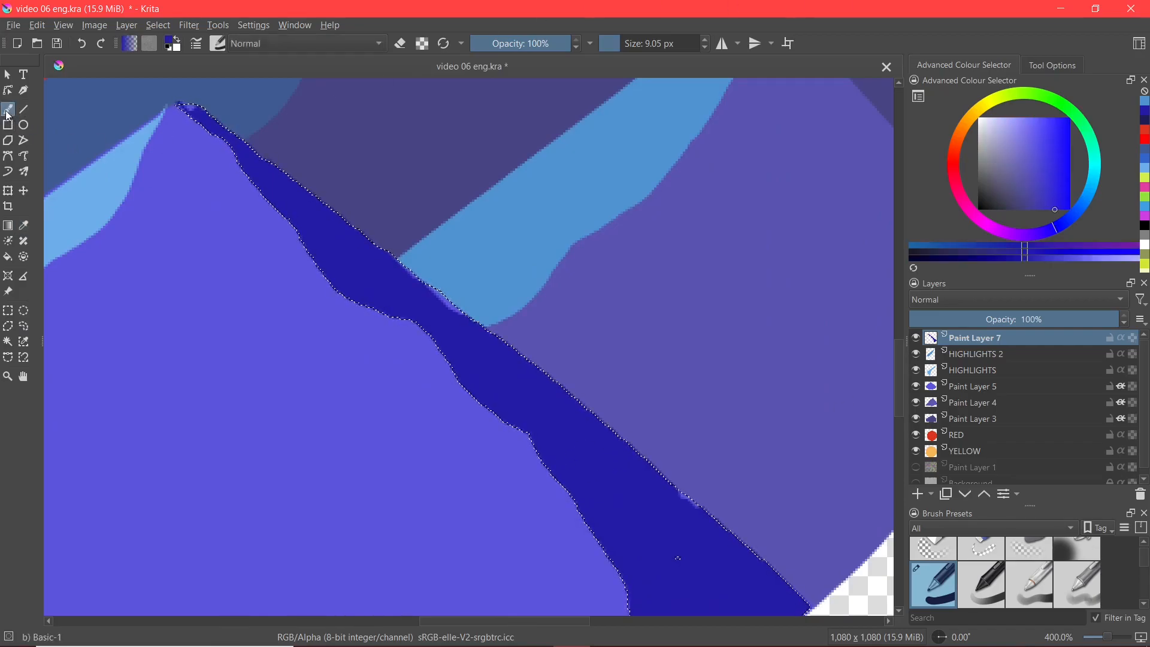
pyautogui.moveTo(244, 147)
pyautogui.mouseDown()
pyautogui.moveTo(177, 101)
pyautogui.moveTo(206, 120)
pyautogui.mouseUp()
pyautogui.moveTo(480, 335); pyautogui.dragTo(473, 323)
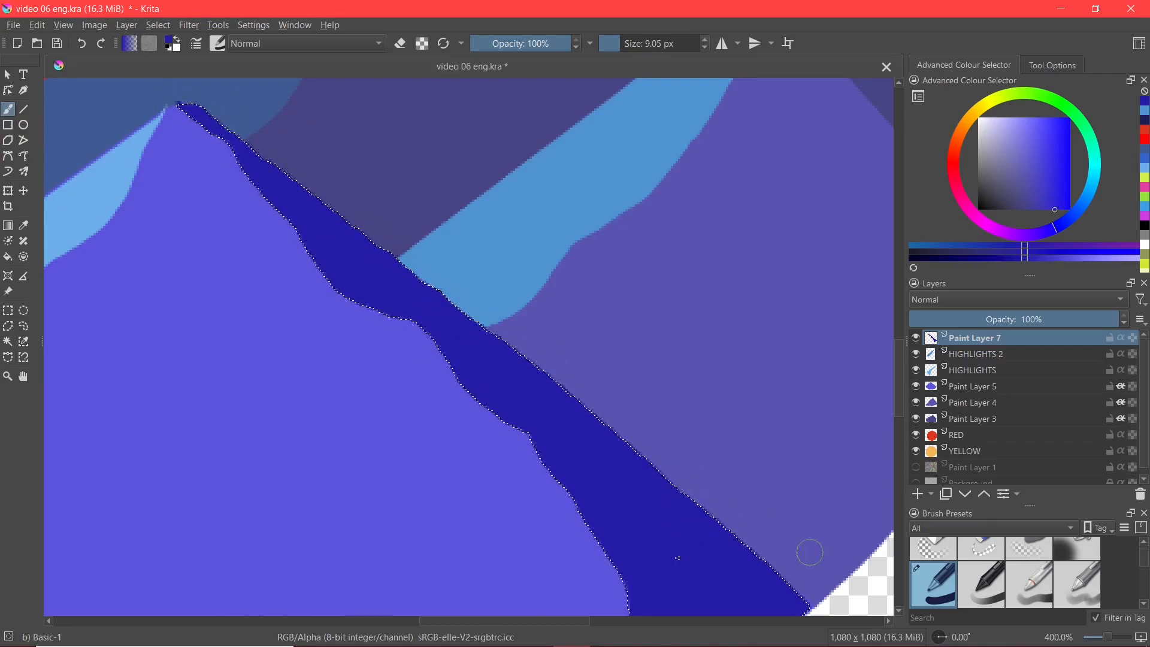
# Step: Invert the selection, erase the dark blue spilling past the shadow's edges and the circle's rim, and deselect
pyautogui.scroll(-1, 719, 483)
pyautogui.moveTo(378, 166); pyautogui.dragTo(344, 108)
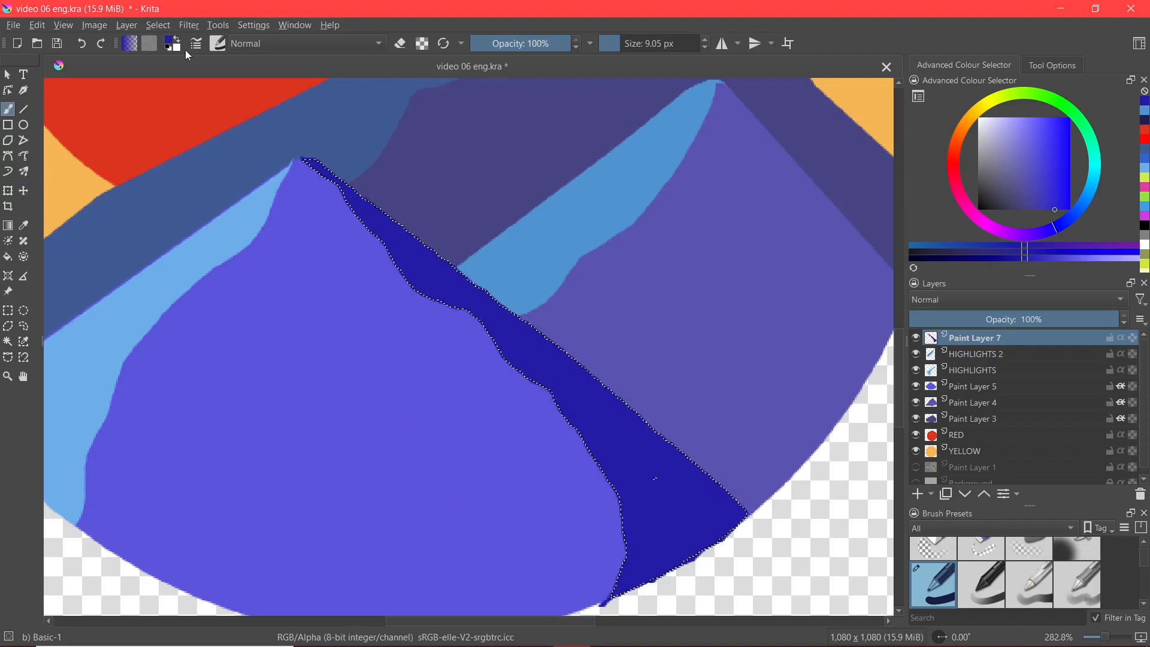
pyautogui.scroll(6, 296, 153)
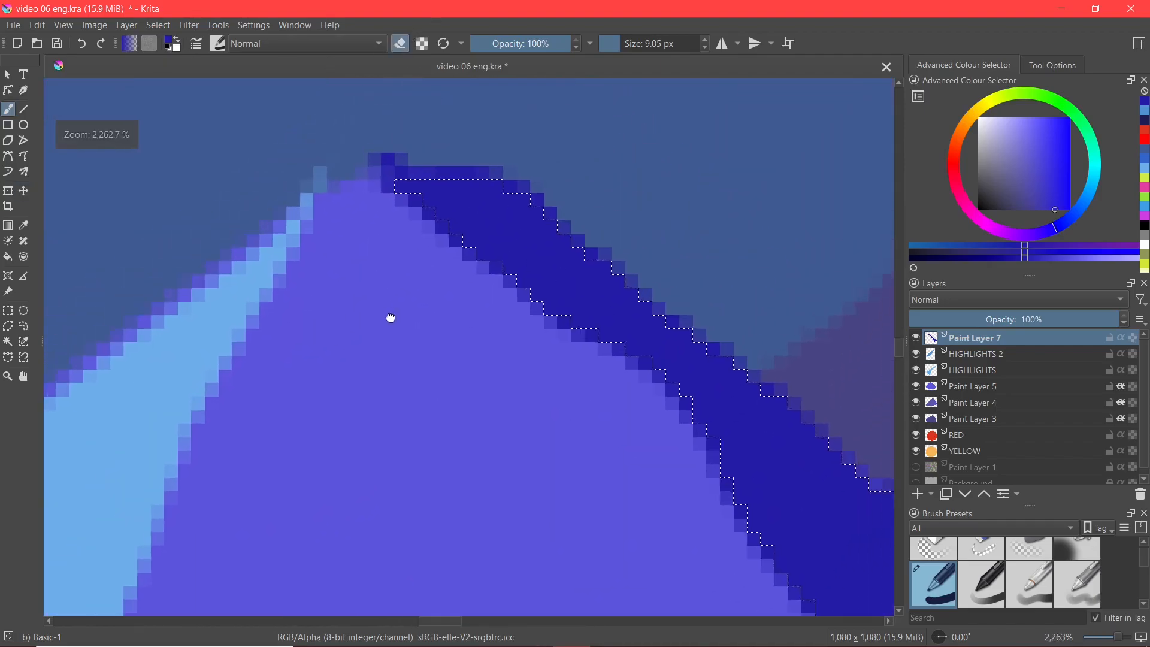
pyautogui.scroll(-6, 341, 143)
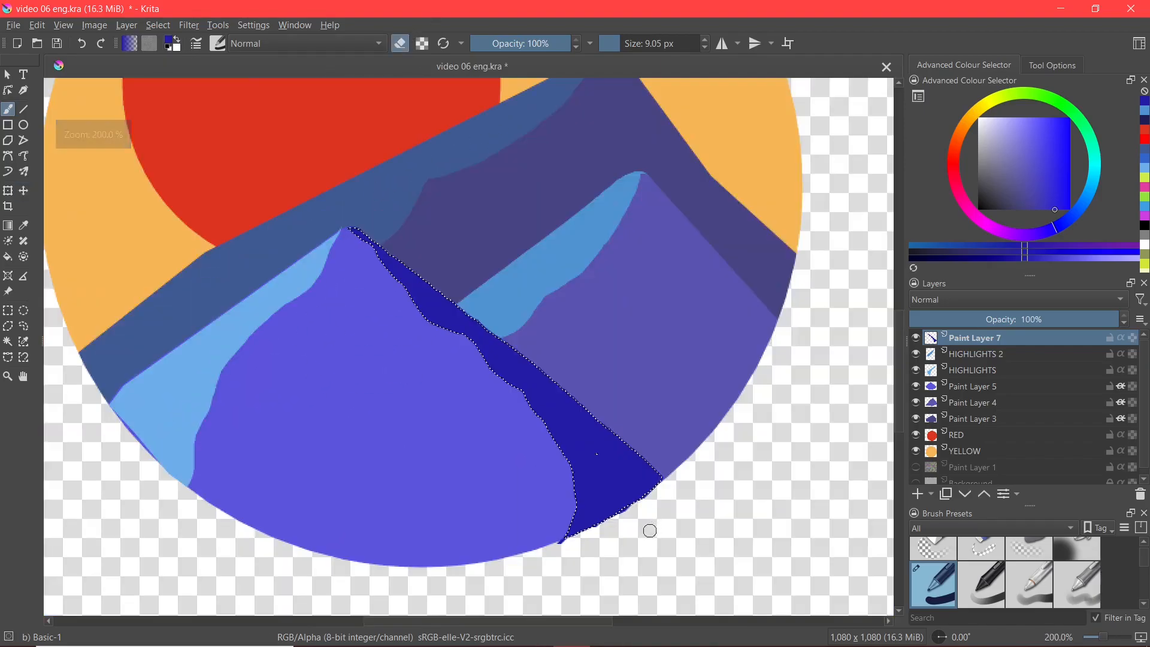
pyautogui.scroll(2, 603, 411)
pyautogui.moveTo(412, 441)
pyautogui.mouseDown()
pyautogui.moveTo(590, 399)
pyautogui.moveTo(420, 458)
pyautogui.moveTo(504, 443)
pyautogui.moveTo(584, 352)
pyautogui.moveTo(647, 334)
pyautogui.mouseUp()
pyautogui.scroll(-2, 616, 442)
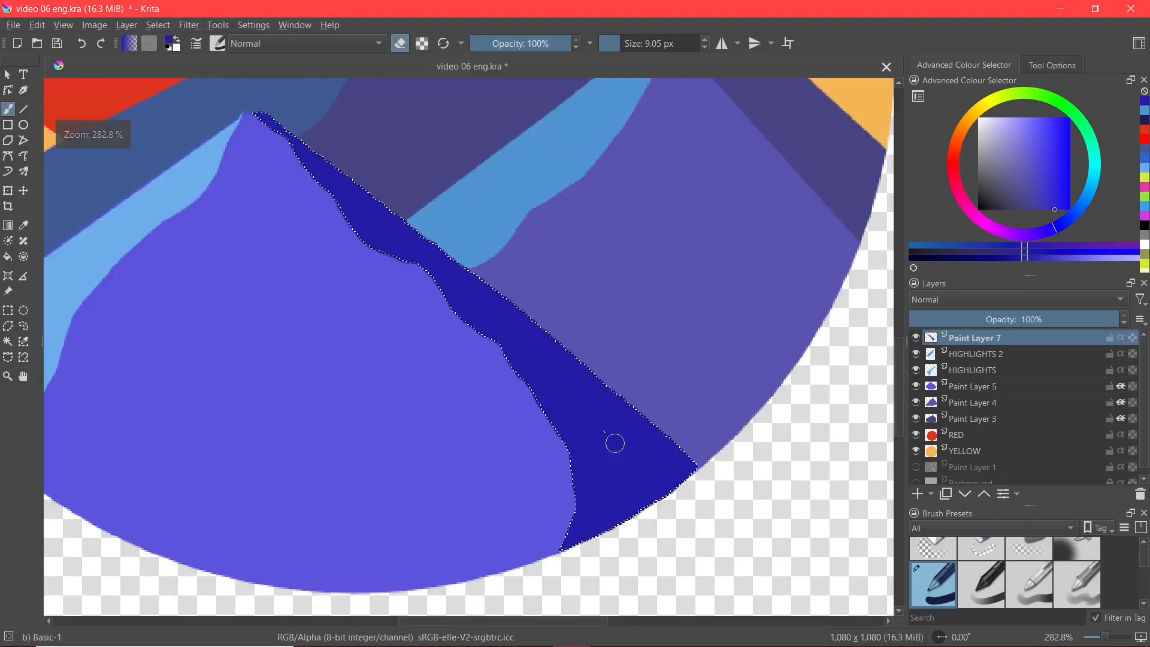
pyautogui.scroll(2, 515, 389)
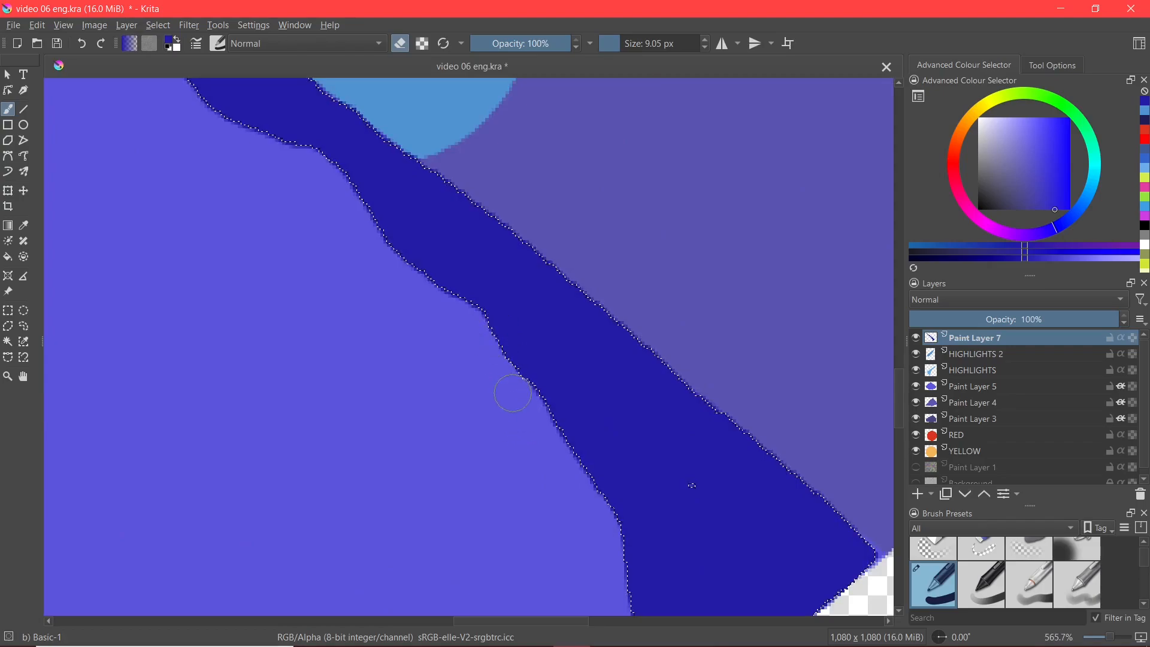
pyautogui.scroll(-2, 609, 528)
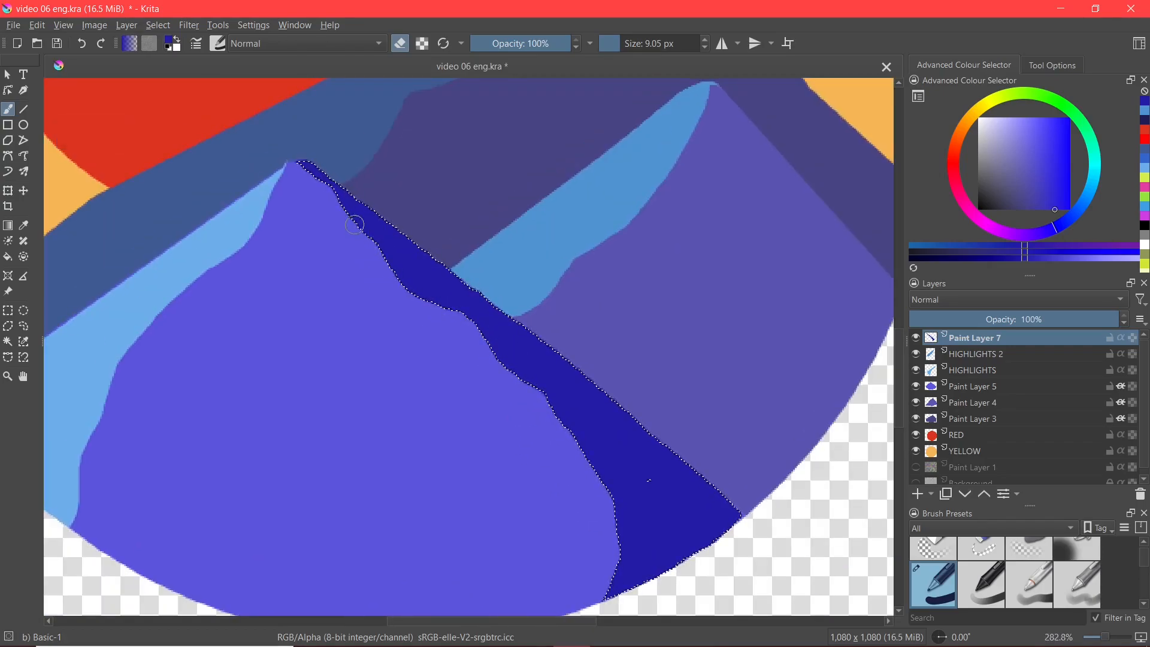
pyautogui.scroll(-2, 382, 234)
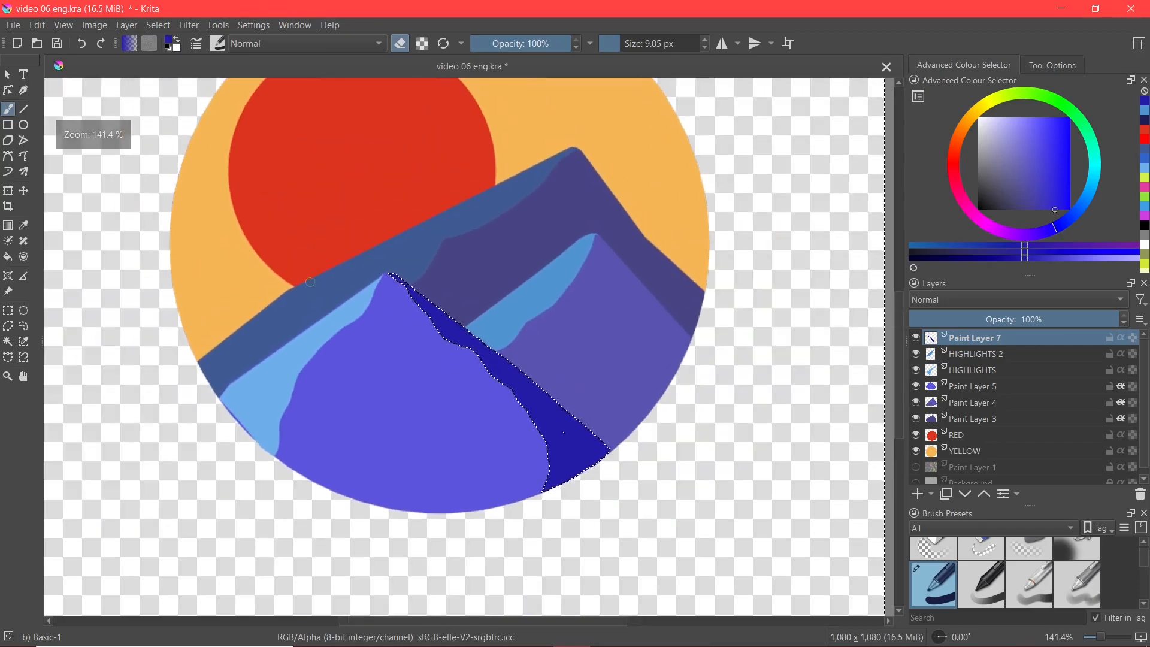
pyautogui.moveTo(519, 353); pyautogui.dragTo(582, 357)
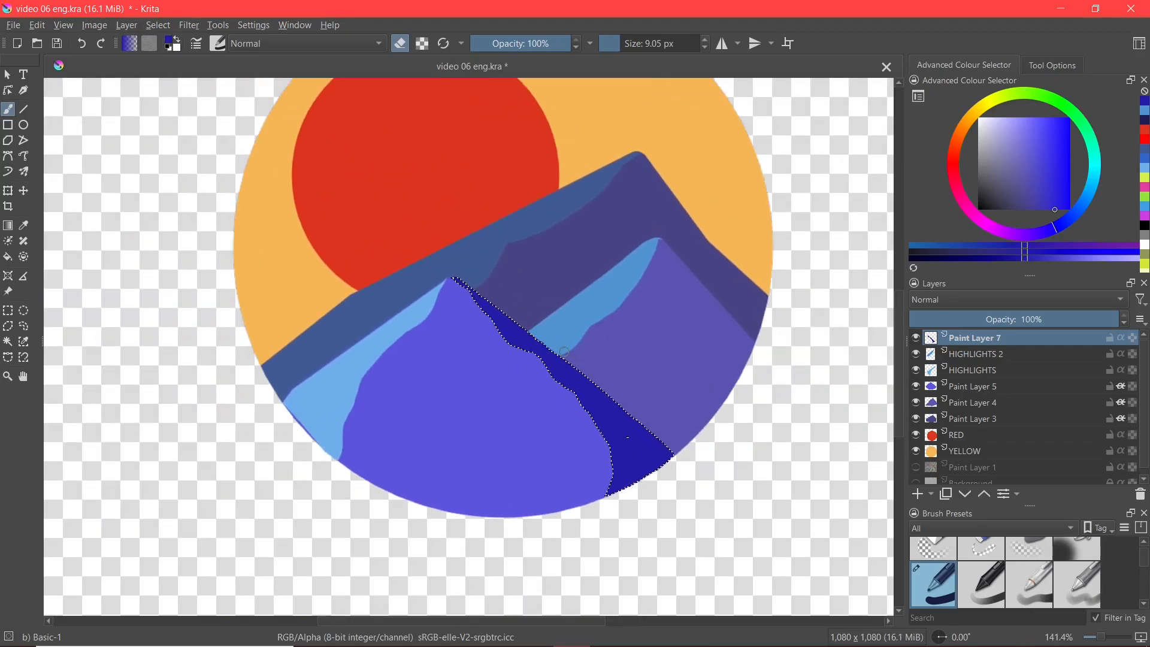
pyautogui.hotkey('ctrl', 'shift', 'a')
# Step: Add a new paint layer and make a rectangular selection of about 275 × 201 px over the sun's upper-left part
pyautogui.scroll(2, 653, 469)
pyautogui.scroll(-1, 398, 142)
pyautogui.scroll(-1, 563, 303)
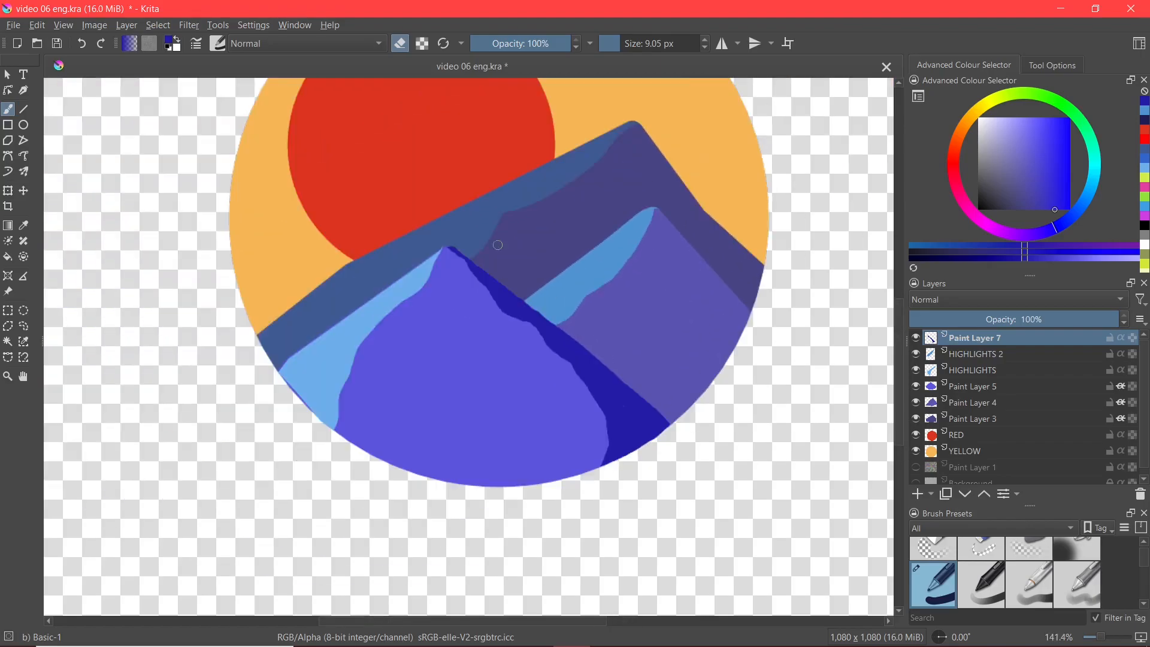
pyautogui.moveTo(629, 388); pyautogui.dragTo(570, 437)
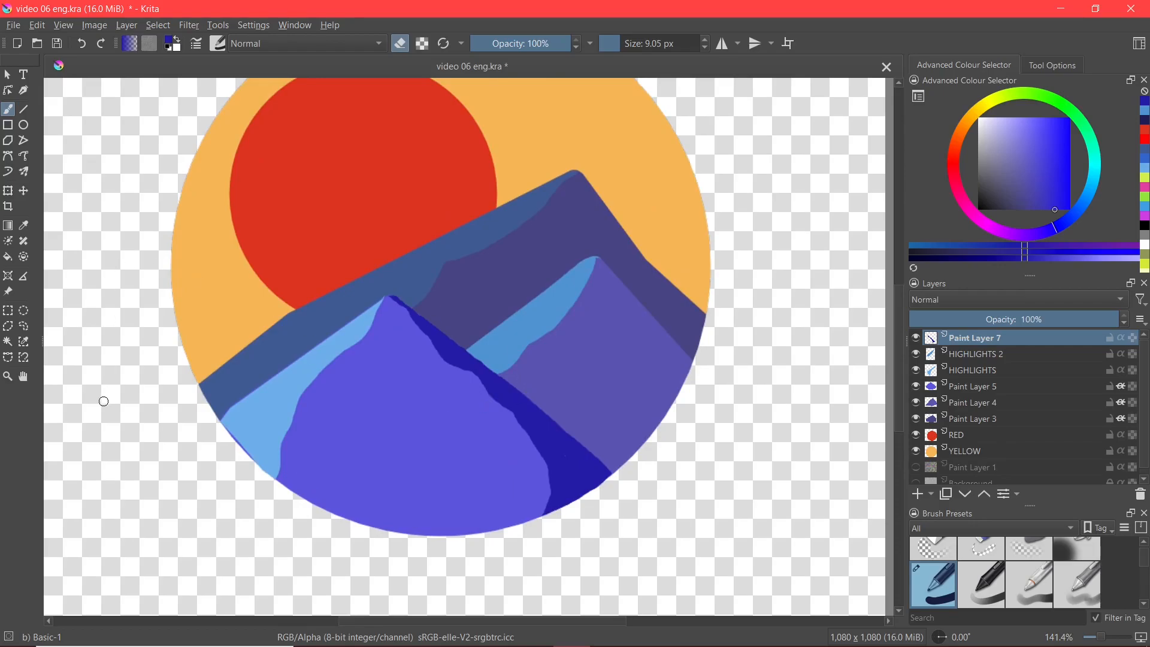
pyautogui.click(7, 311)
pyautogui.moveTo(299, 376); pyautogui.dragTo(242, 367)
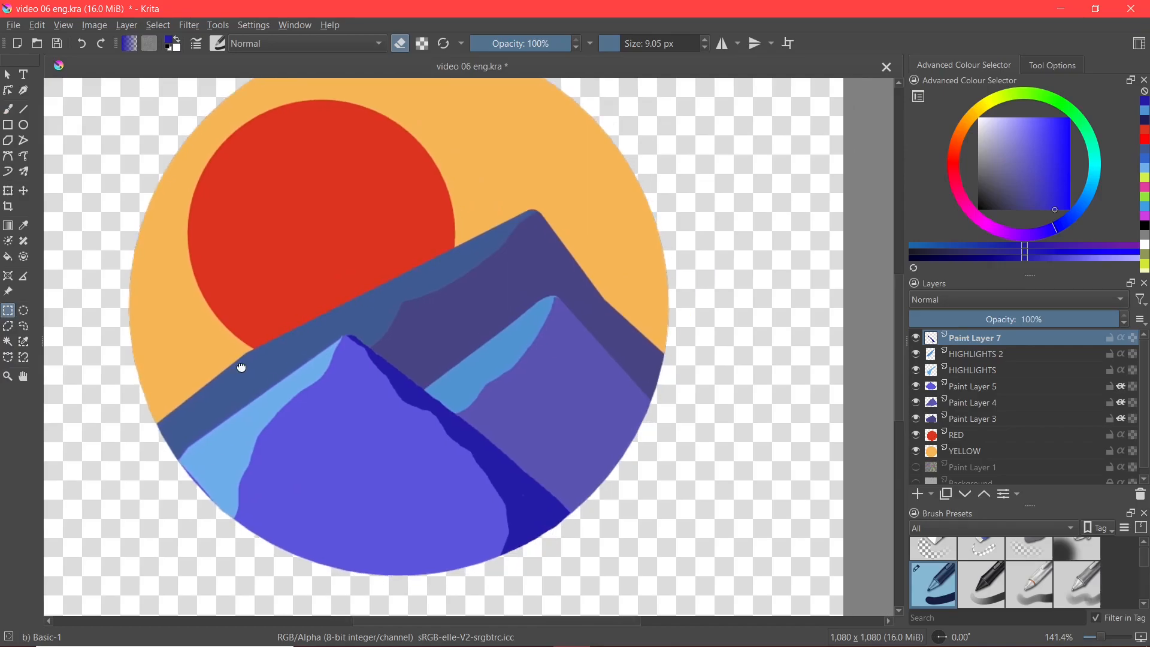
pyautogui.moveTo(182, 203)
pyautogui.mouseDown()
pyautogui.moveTo(317, 288)
pyautogui.moveTo(380, 360)
pyautogui.moveTo(415, 373)
pyautogui.moveTo(479, 309)
pyautogui.mouseUp()
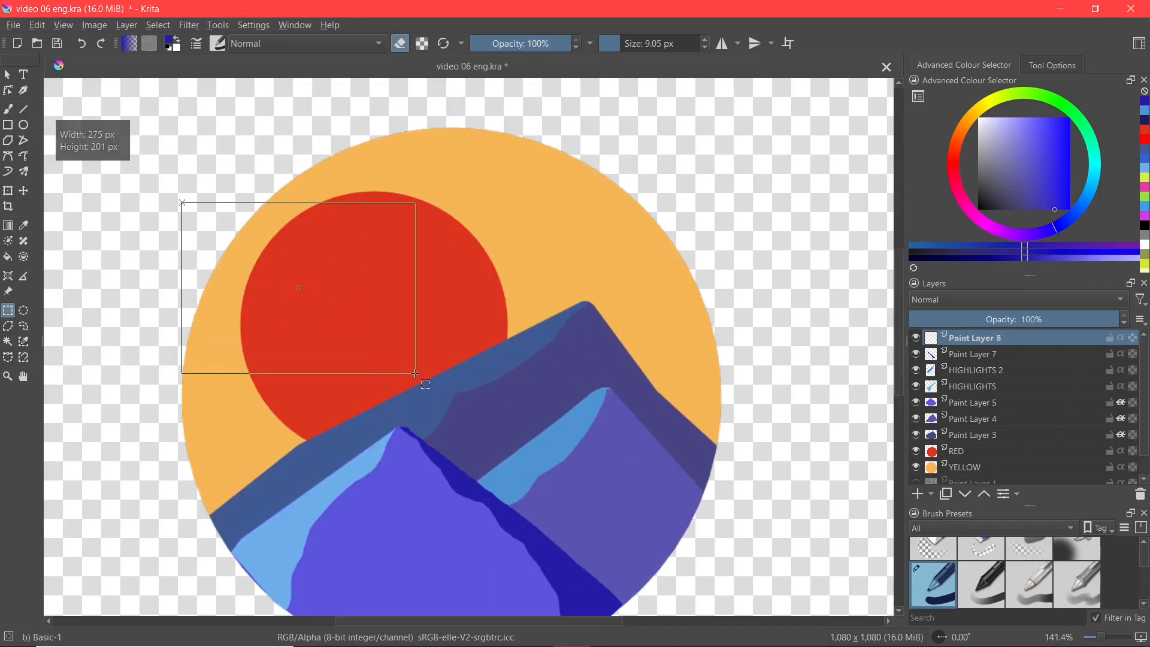
pyautogui.scroll(1, 464, 352)
pyautogui.scroll(-2, 284, 203)
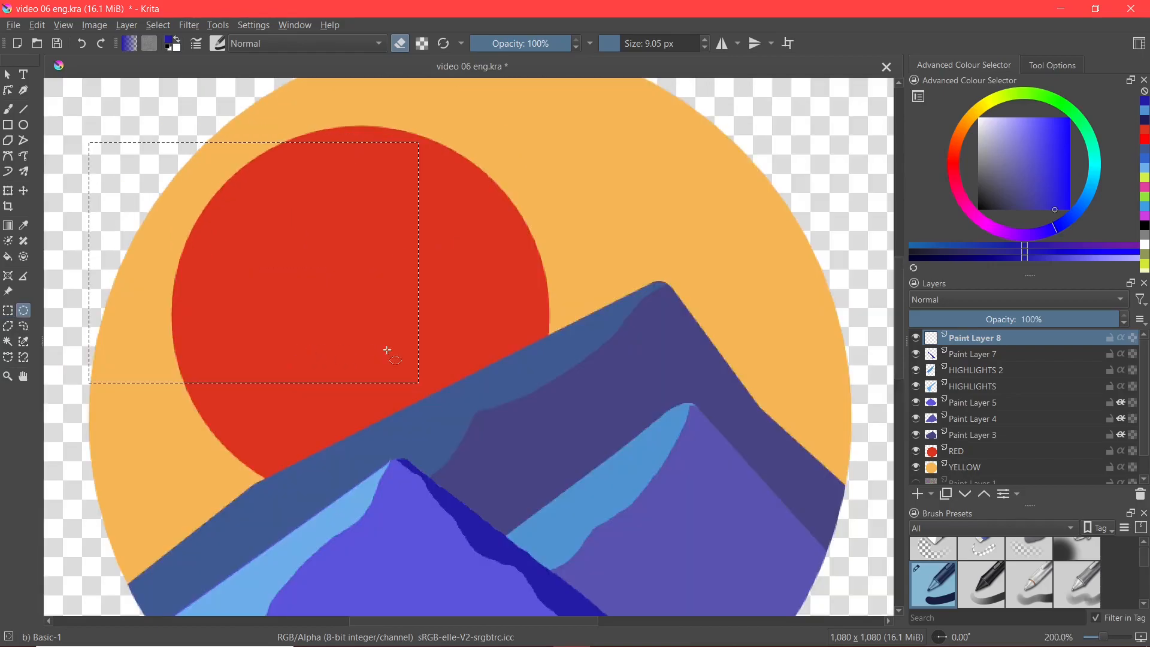
# Step: Add an elliptical area over the sun's upper right to the selection, and intersect the result with a tall ellipse of about 154 × 331 px
pyautogui.moveTo(560, 388); pyautogui.dragTo(279, 110)
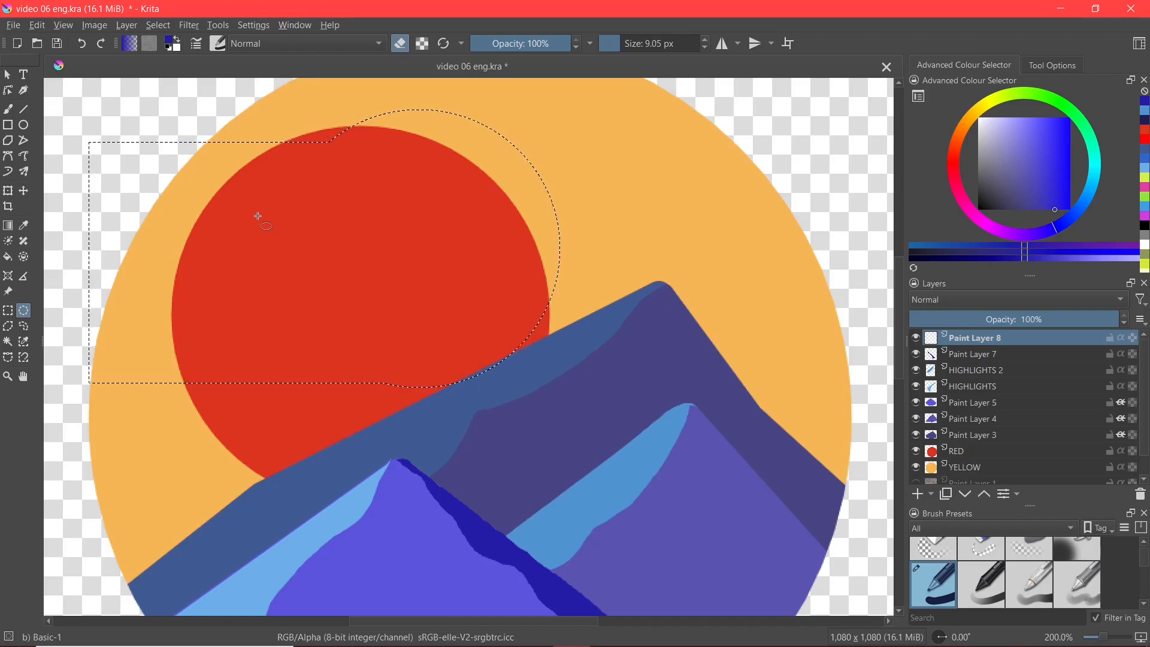
pyautogui.moveTo(303, 264); pyautogui.dragTo(359, 300)
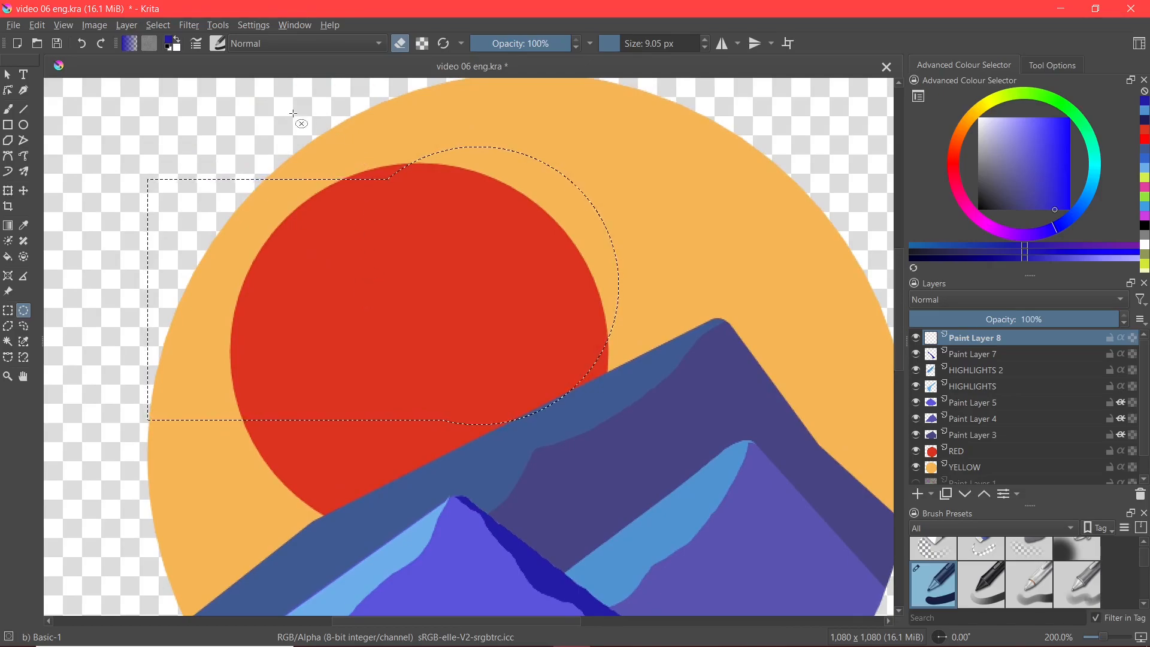
pyautogui.moveTo(301, 104); pyautogui.dragTo(486, 502)
pyautogui.scroll(2, 382, 189)
pyautogui.moveTo(574, 274); pyautogui.dragTo(533, 188)
pyautogui.scroll(-2, 533, 188)
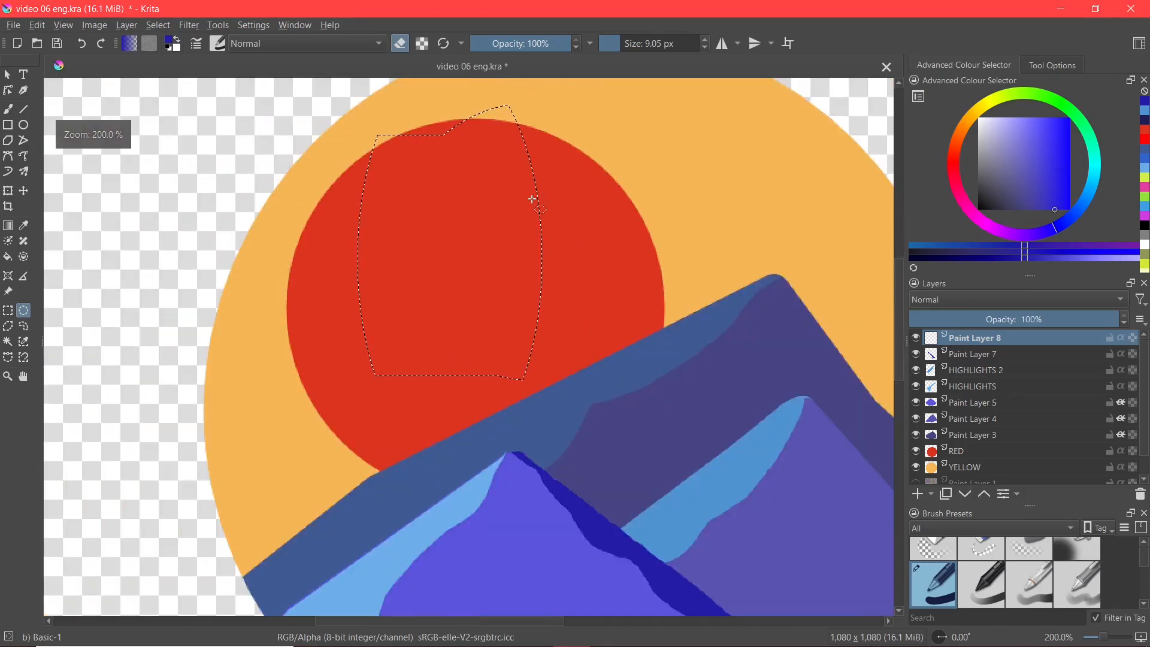
pyautogui.scroll(1, 531, 198)
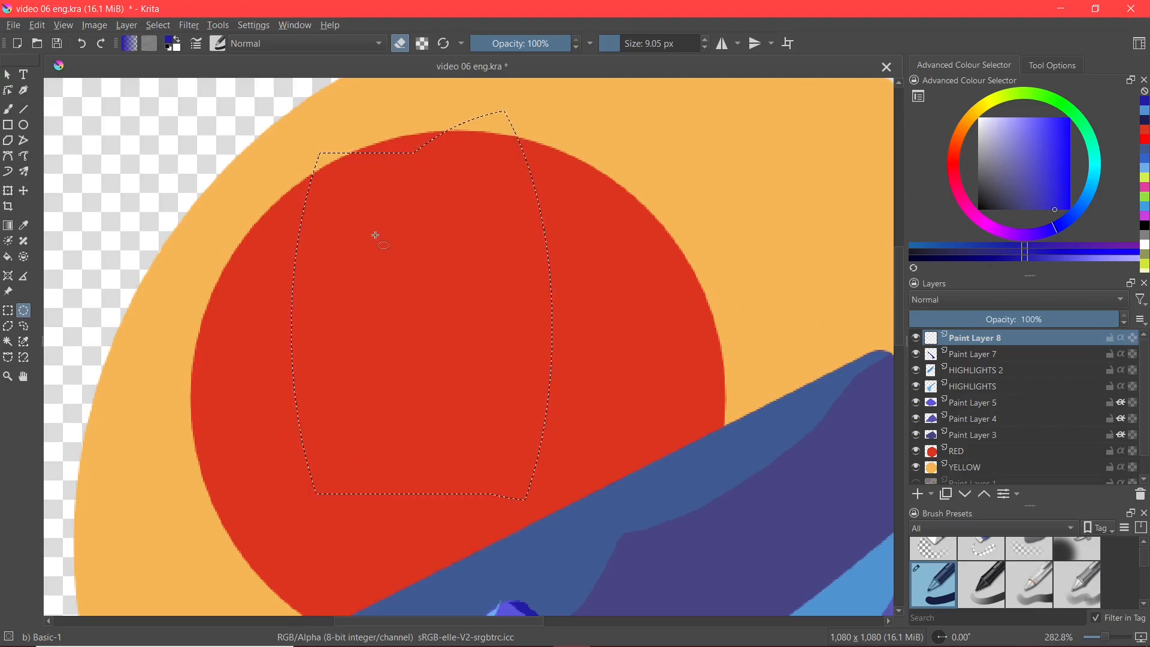
pyautogui.scroll(-1, 376, 240)
pyautogui.scroll(1, 380, 244)
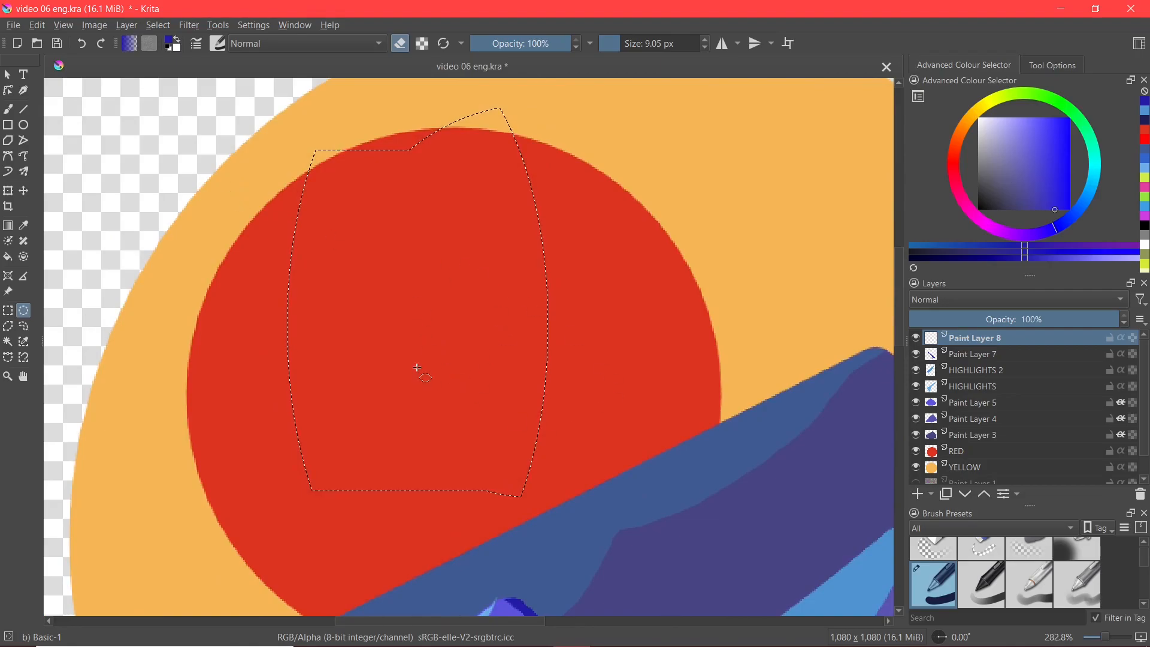
pyautogui.press('1')
pyautogui.moveTo(625, 402); pyautogui.dragTo(522, 353)
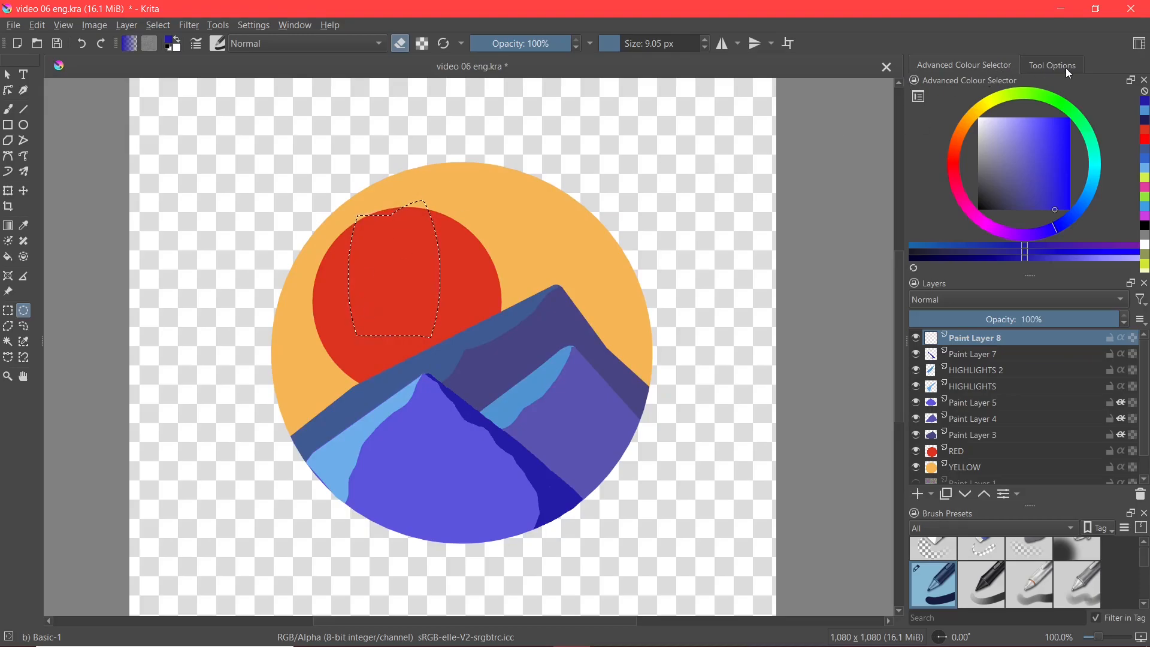
pyautogui.scroll(2, 697, 267)
pyautogui.moveTo(516, 330); pyautogui.dragTo(640, 299)
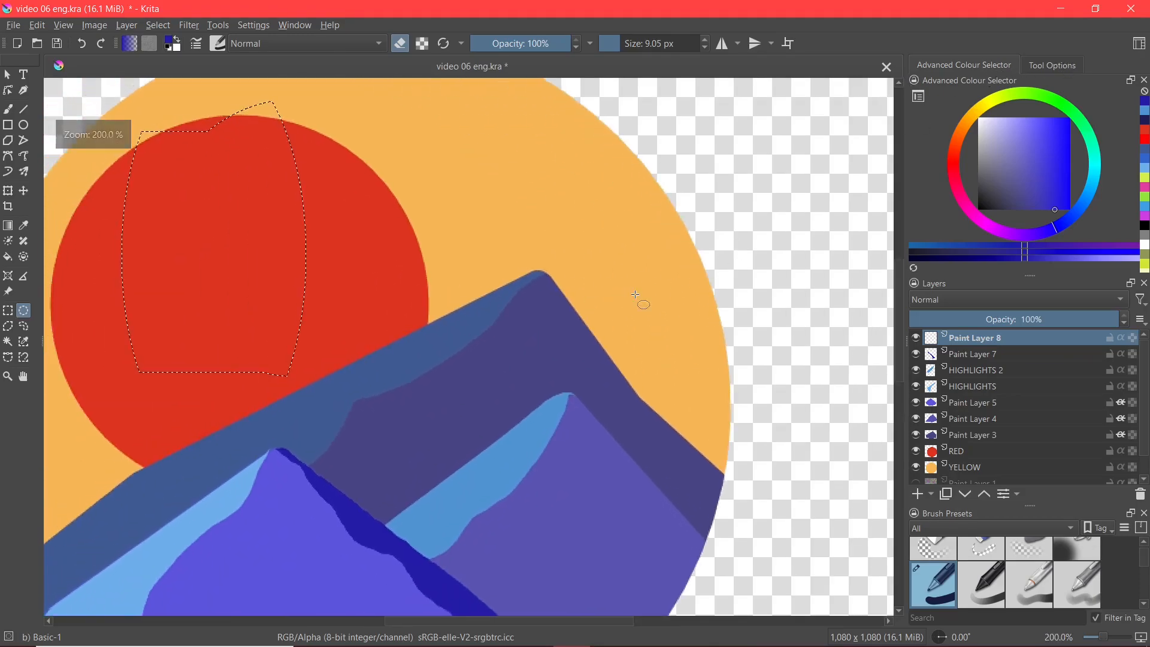
pyautogui.scroll(-1, 647, 292)
# Step: Show the elliptical selection tool's options and clear the current selection
pyautogui.click(1031, 63)
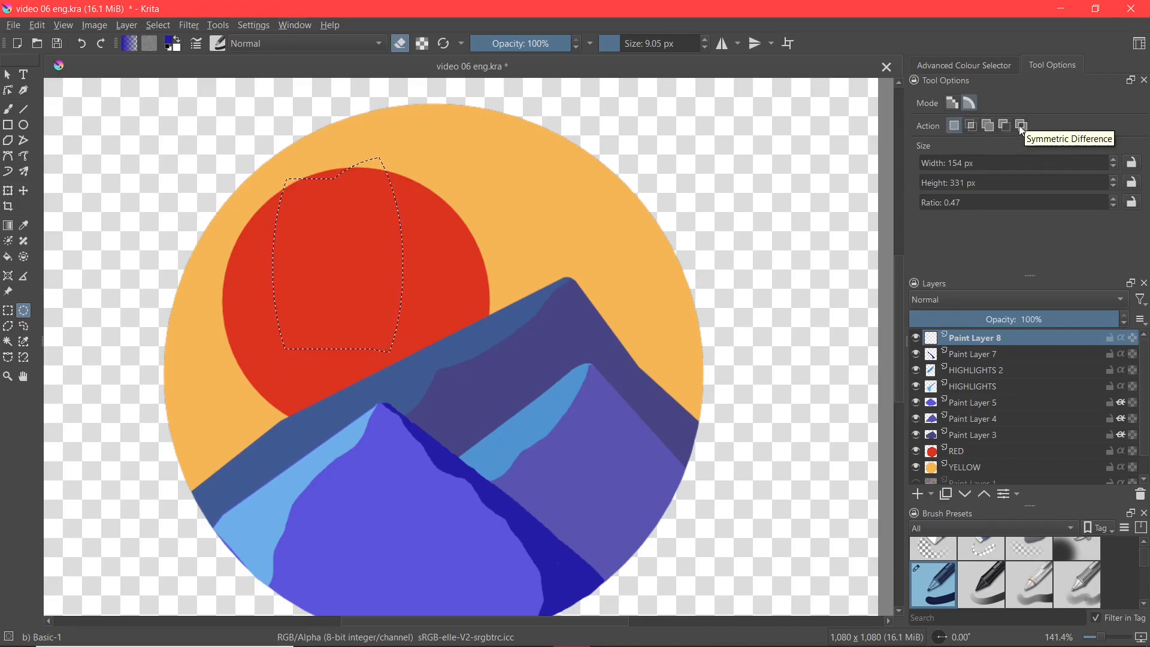
pyautogui.click(551, 304)
pyautogui.moveTo(302, 457); pyautogui.dragTo(305, 424)
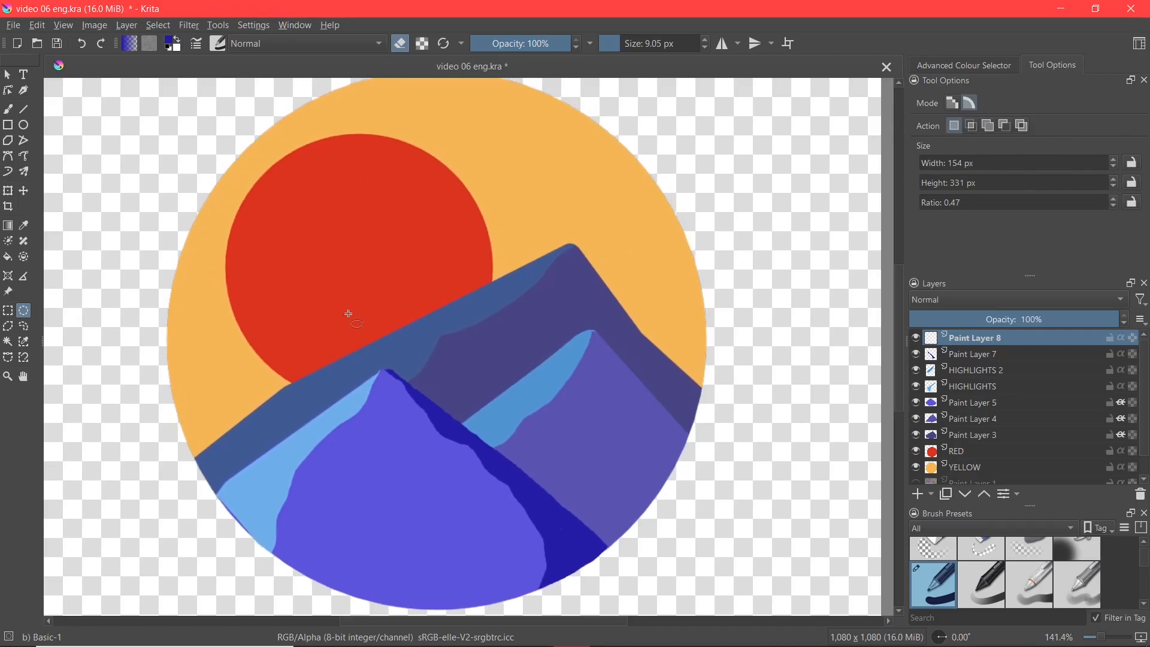
# Step: Select the whole red sun on the RED layer with the similar colour selection tool
pyautogui.click(8, 341)
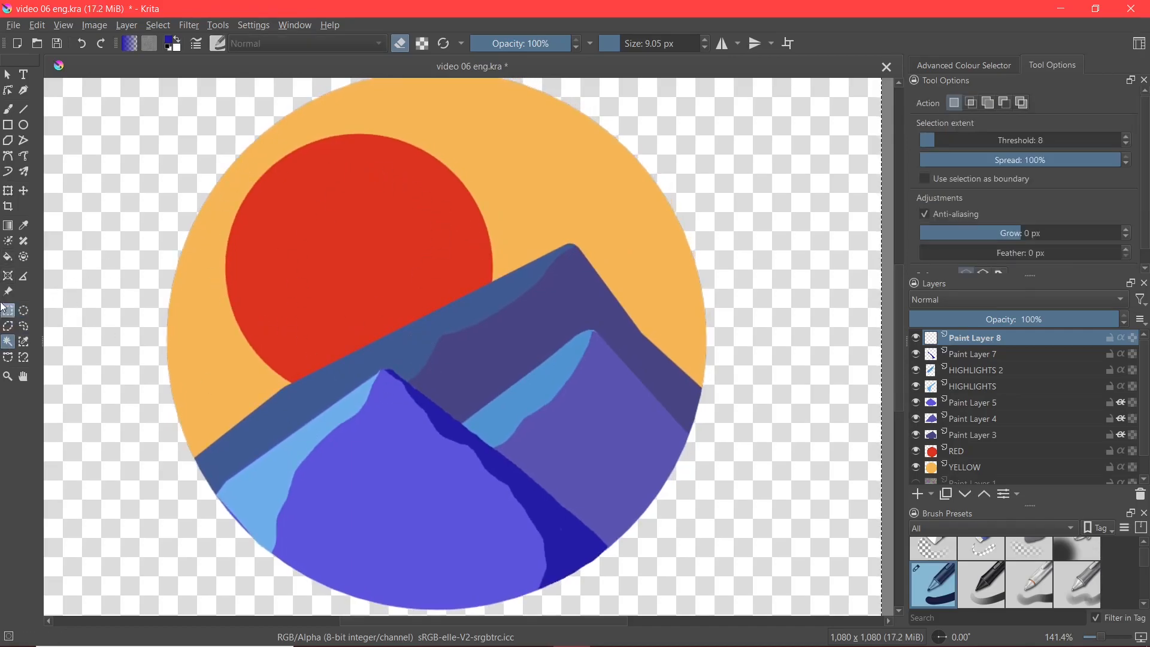
pyautogui.click(24, 341)
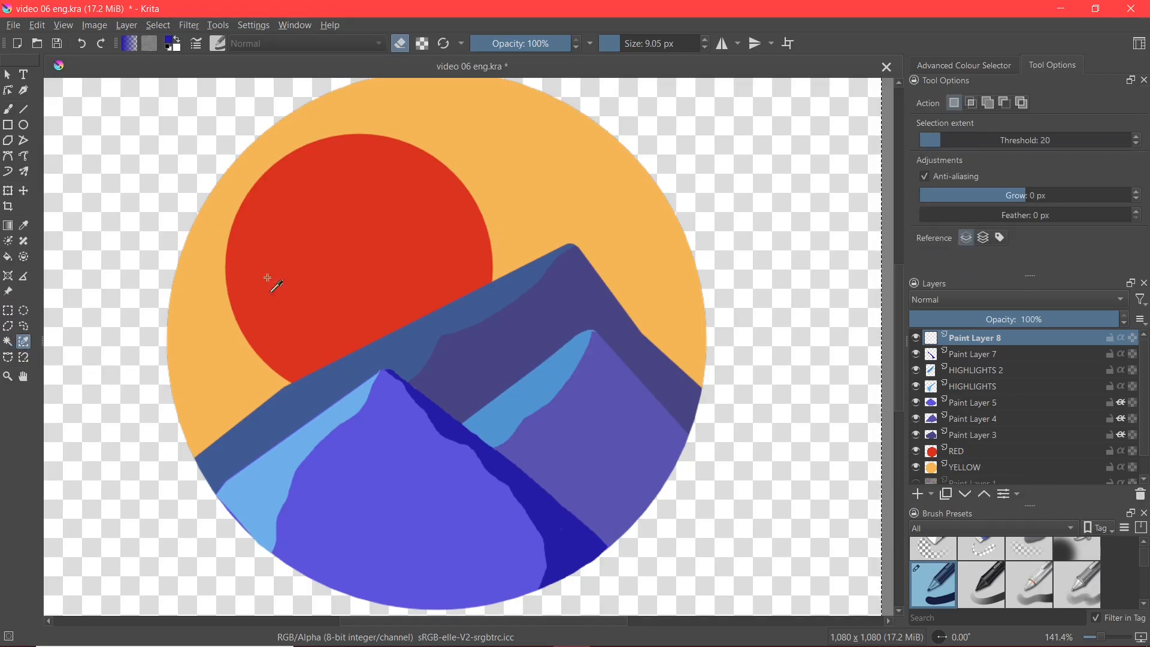
pyautogui.click(958, 451)
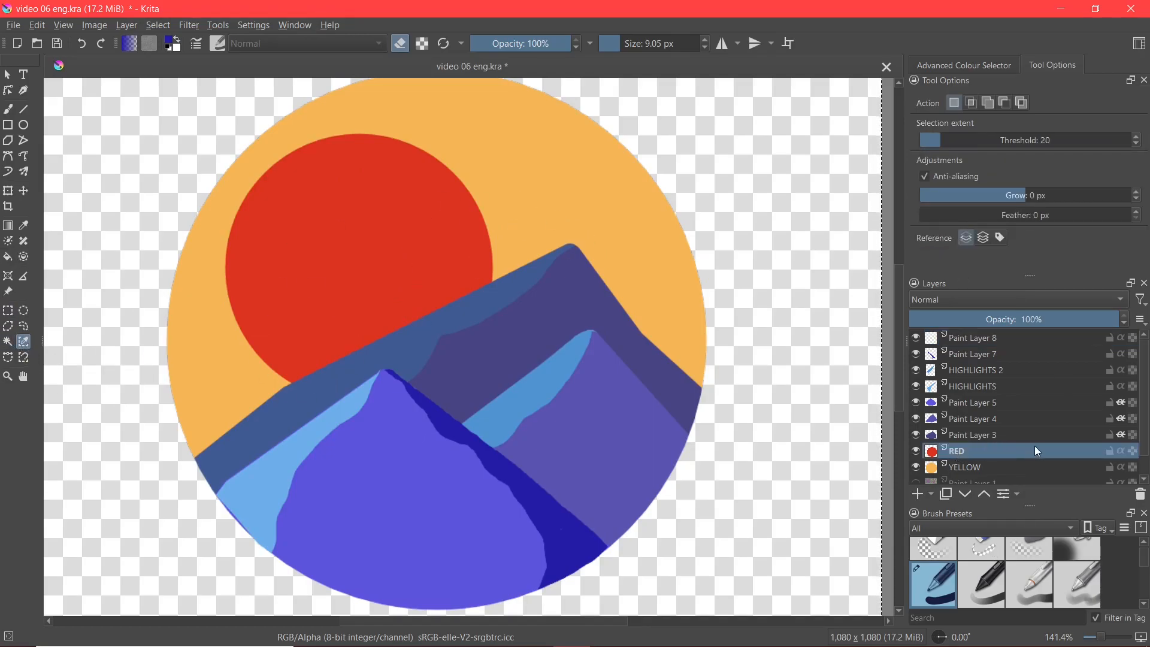
pyautogui.click(337, 225)
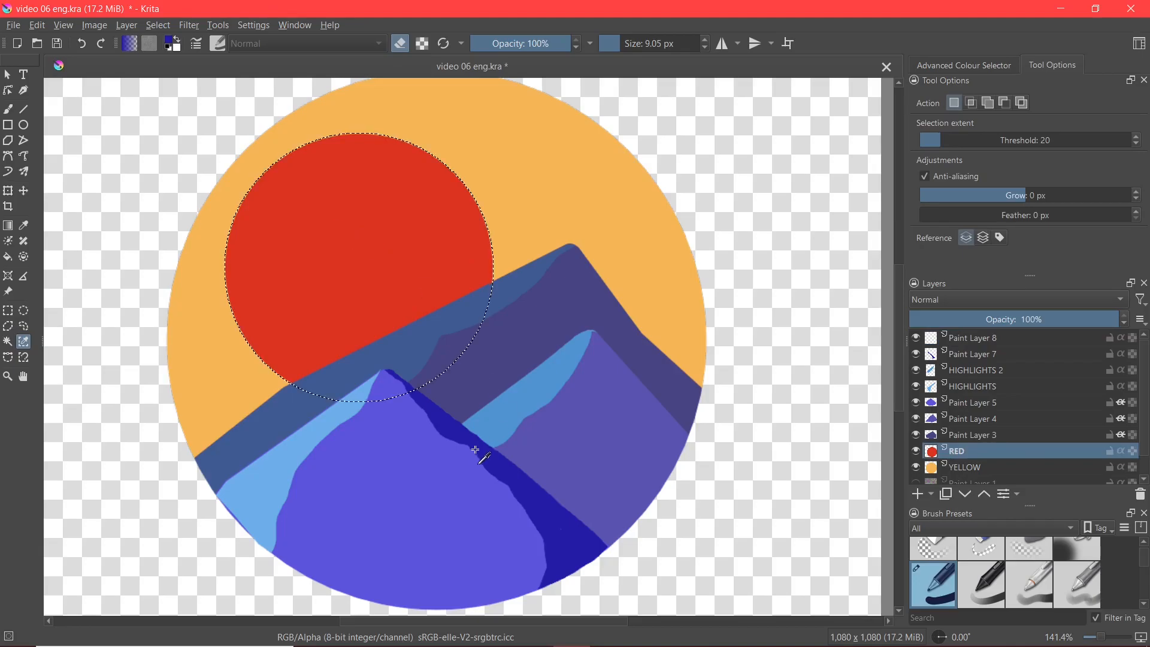
# Step: Paint an orange highlight along the sun's left edge inside the selection with a brush of about 89 px
pyautogui.press('b')
pyautogui.moveTo(441, 131)
pyautogui.mouseDown()
pyautogui.moveTo(392, 165)
pyautogui.moveTo(314, 274)
pyautogui.moveTo(336, 420)
pyautogui.mouseUp()
pyautogui.press('1')
# Step: Intersect the sun selection with a rectangle of about 217 × 262 px over its right part, and add a wide rectangle over the mountains
pyautogui.click(1052, 65)
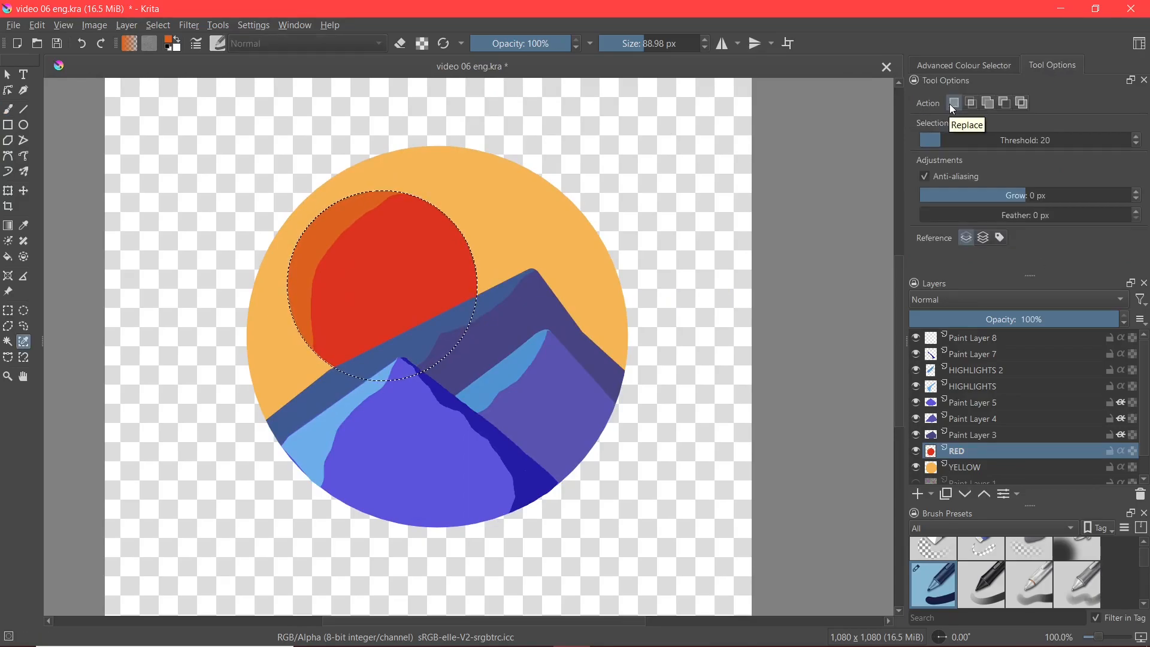
pyautogui.click(970, 106)
pyautogui.click(8, 311)
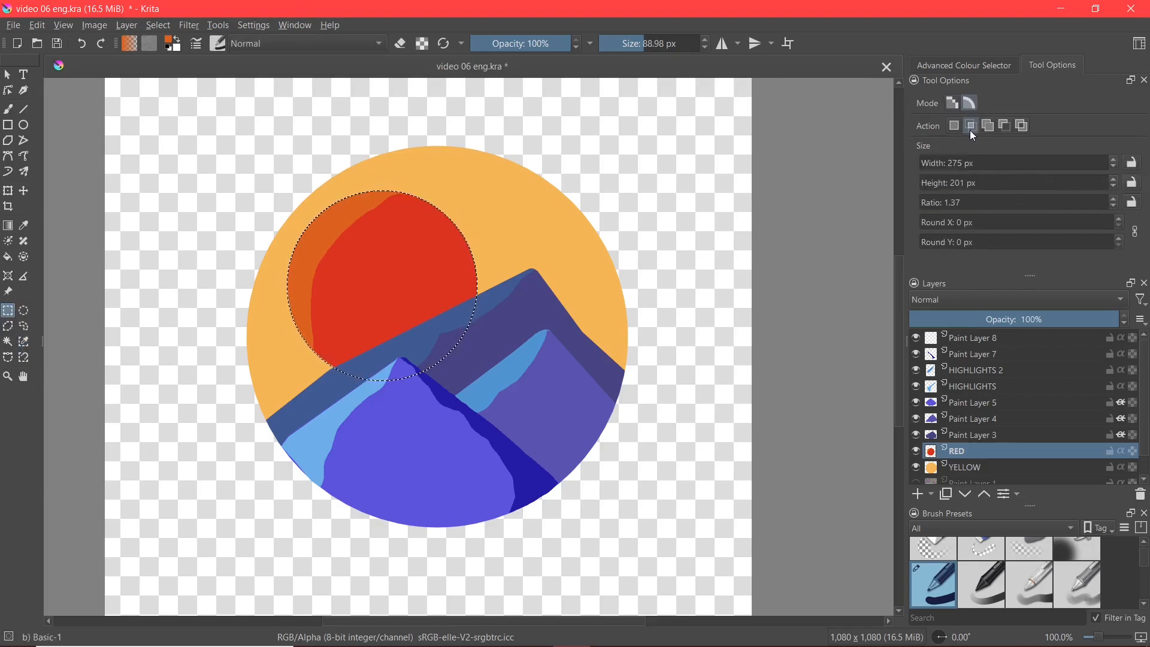
pyautogui.scroll(1, 428, 281)
pyautogui.moveTo(525, 351); pyautogui.dragTo(343, 130)
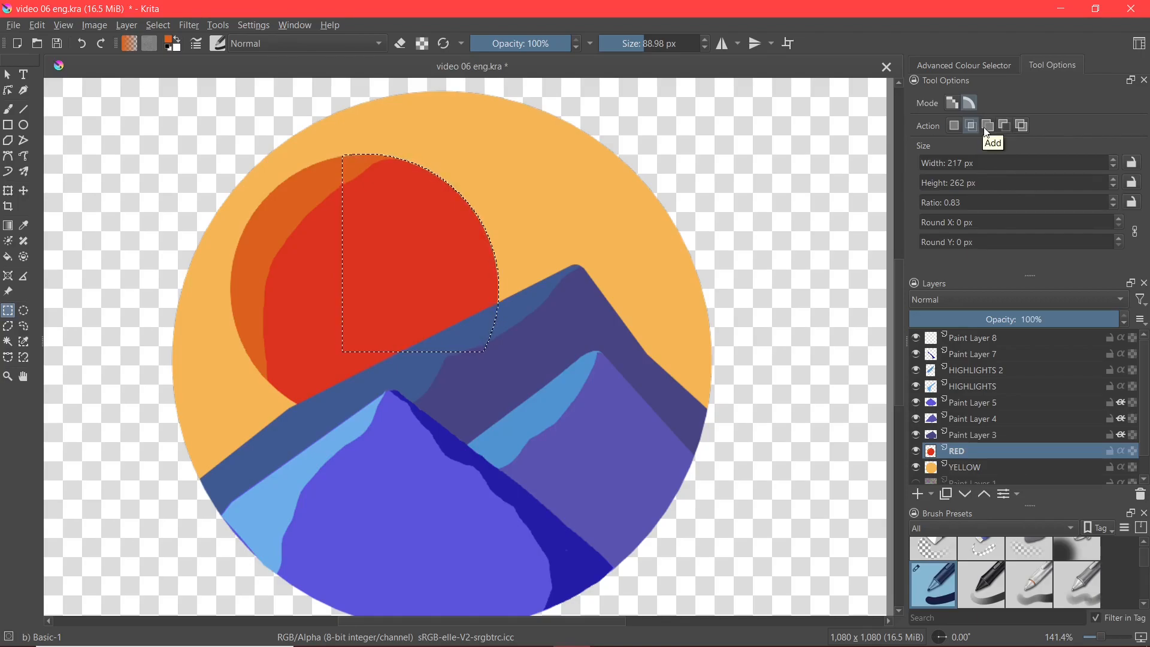
pyautogui.moveTo(598, 545); pyautogui.dragTo(216, 333)
# Step: Choose a dark red and brush a shadow along the sun's right edge inside the selection, undoing the test stroke beside the left mountain slope
pyautogui.click(8, 109)
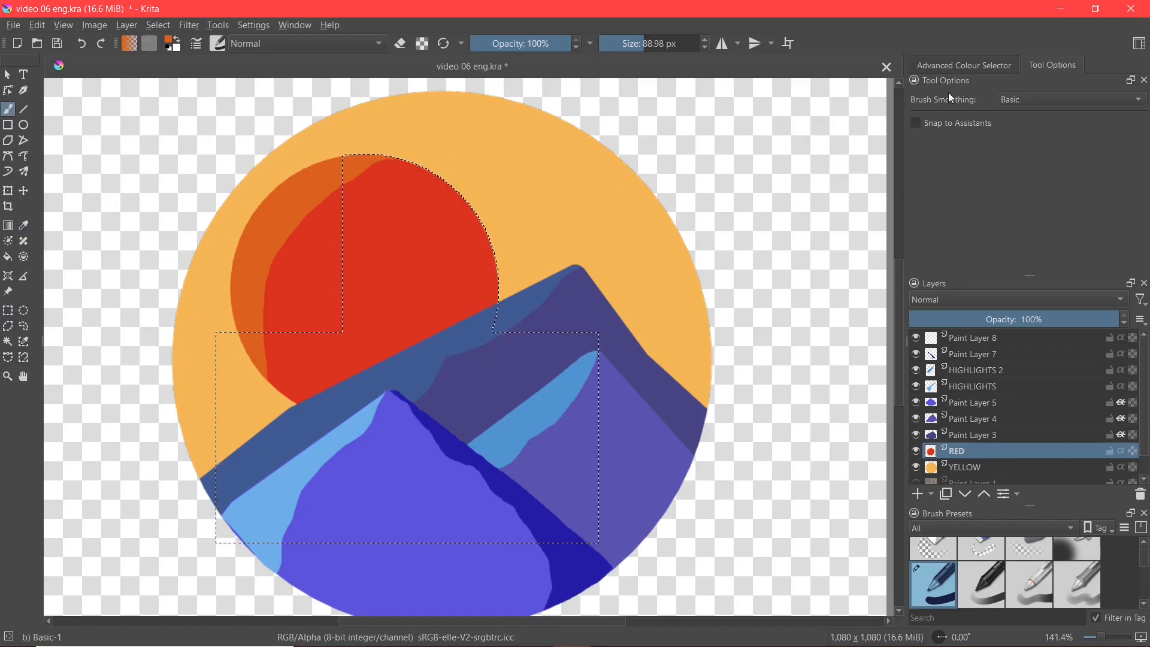
pyautogui.click(960, 67)
pyautogui.moveTo(1024, 257); pyautogui.dragTo(975, 274)
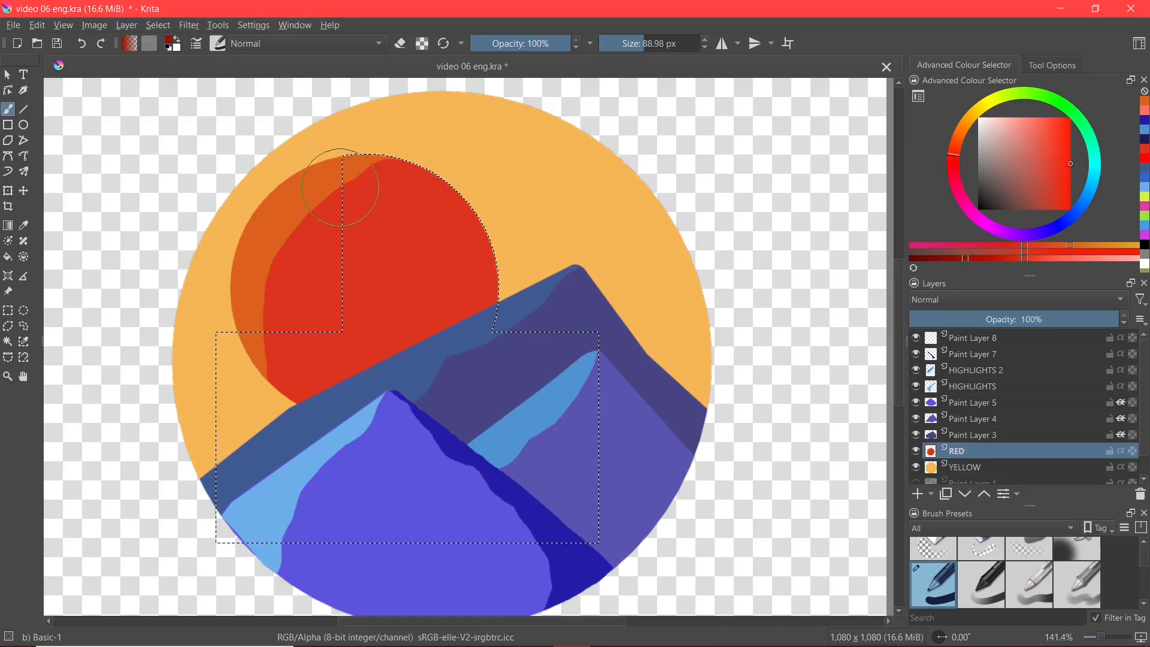
pyautogui.moveTo(490, 168); pyautogui.dragTo(530, 226)
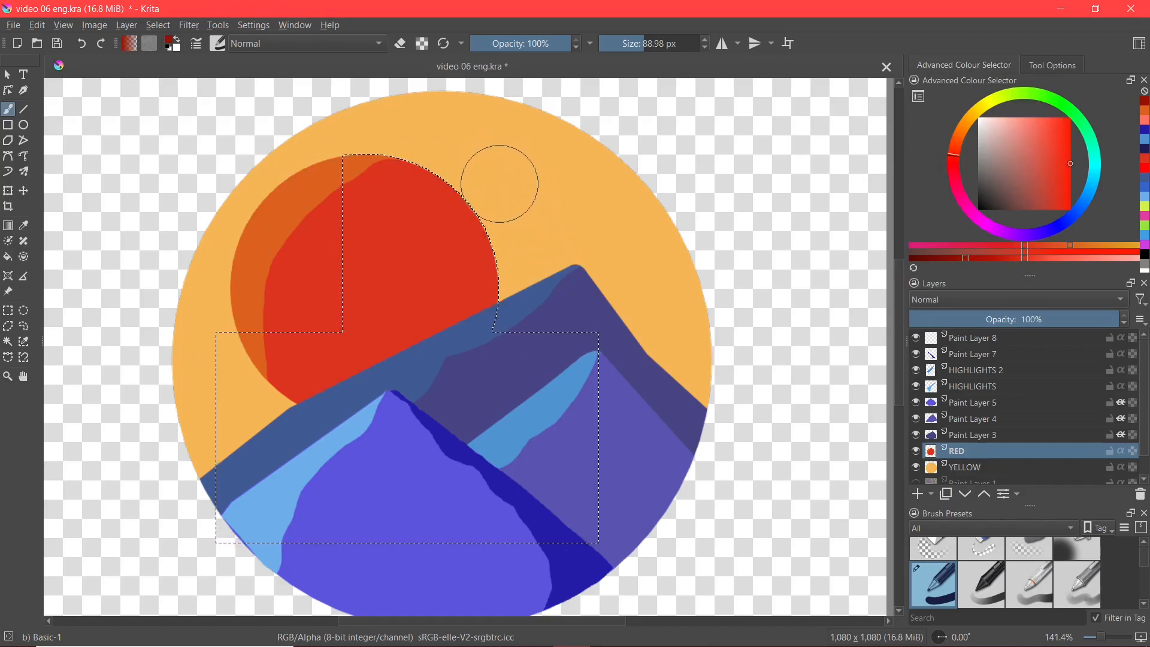
pyautogui.moveTo(499, 182); pyautogui.dragTo(506, 242)
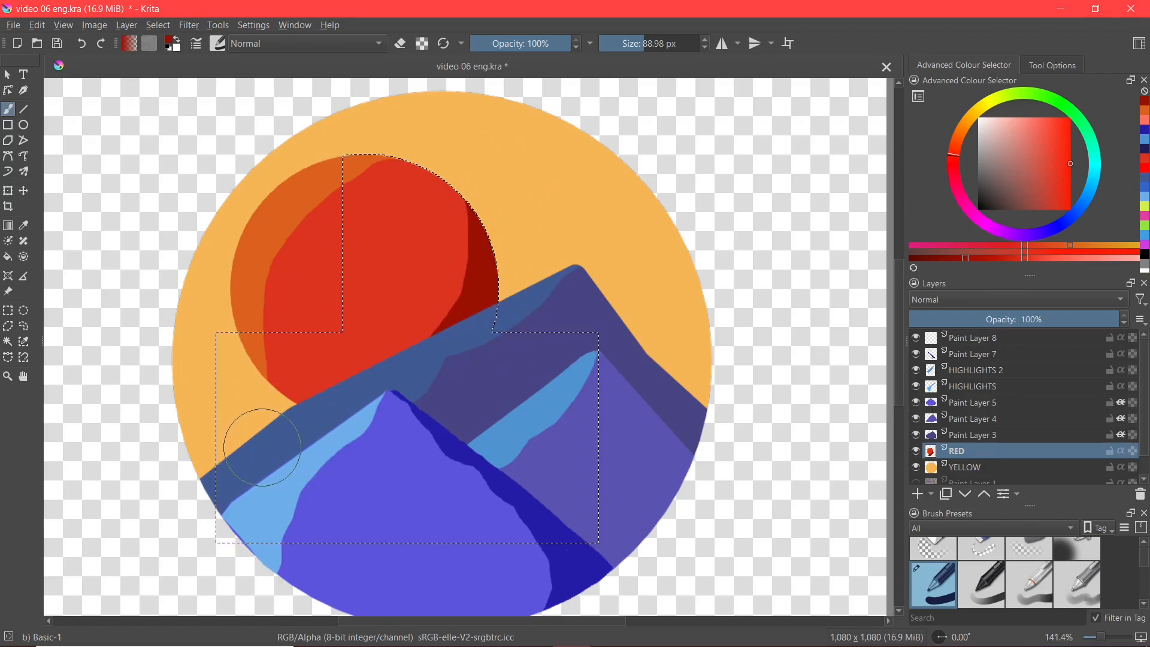
pyautogui.moveTo(240, 431); pyautogui.dragTo(192, 413)
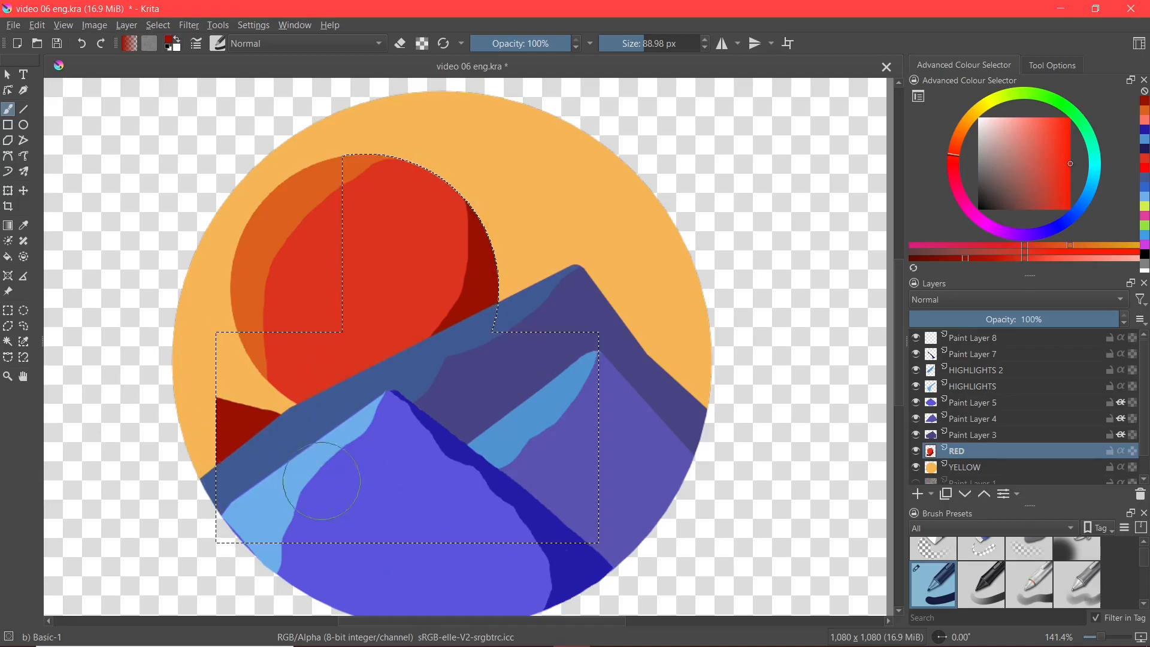
pyautogui.hotkey('ctrl', 'z')
# Step: Subtract a freehand area from the selection, following the sun's lower-left rim and cutting diagonally down across the front mountain
pyautogui.click(24, 341)
pyautogui.click(7, 327)
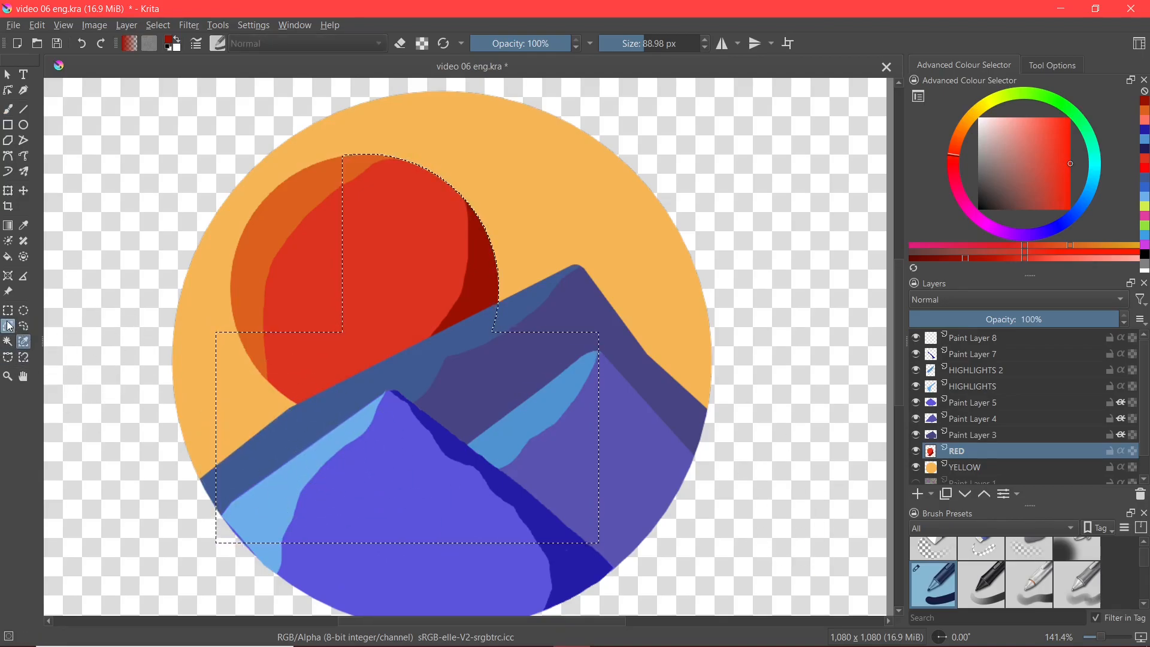
pyautogui.click(1056, 63)
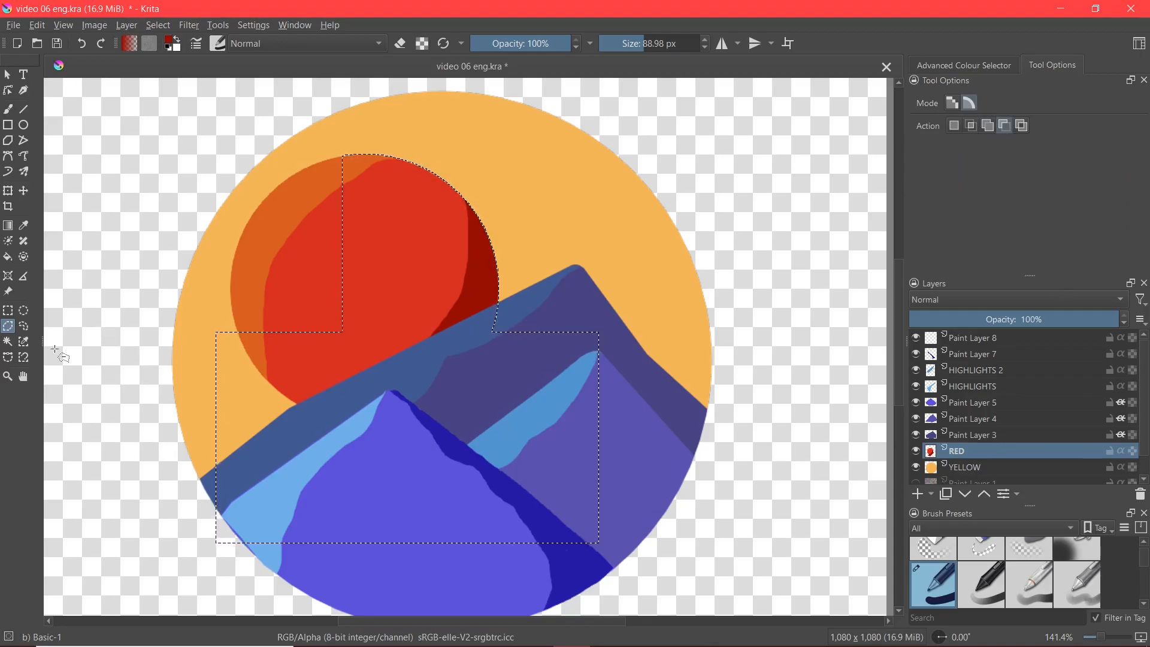
pyautogui.click(23, 326)
pyautogui.moveTo(279, 396); pyautogui.dragTo(362, 432)
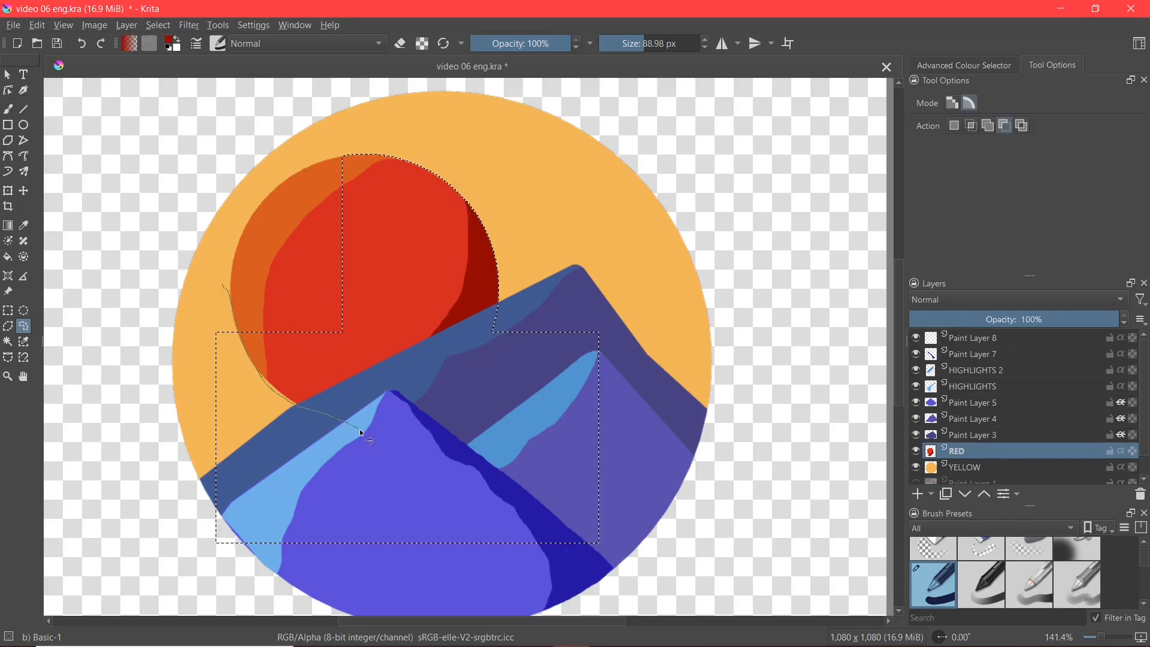
pyautogui.moveTo(490, 563)
pyautogui.mouseDown()
pyautogui.moveTo(360, 589)
pyautogui.moveTo(239, 586)
pyautogui.moveTo(174, 530)
pyautogui.moveTo(169, 401)
pyautogui.mouseUp()
pyautogui.moveTo(223, 288); pyautogui.dragTo(225, 282)
# Step: Combine a wide ellipse across the lower sun and the mountains with the selection using Symmetric Difference
pyautogui.click(1026, 129)
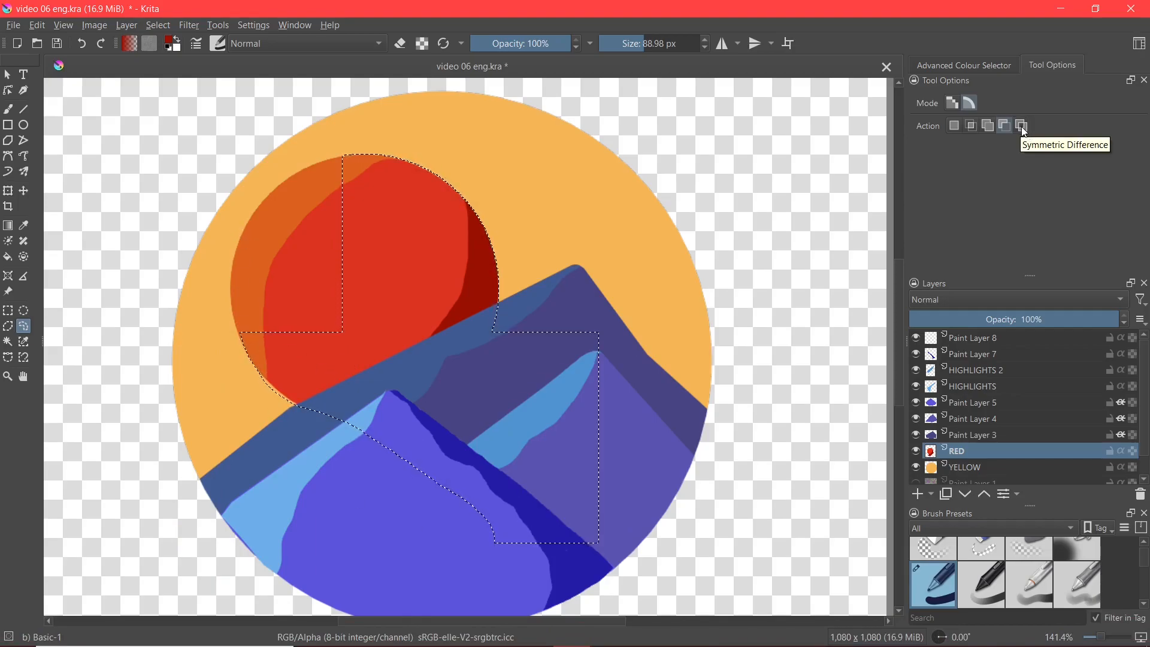
pyautogui.click(24, 310)
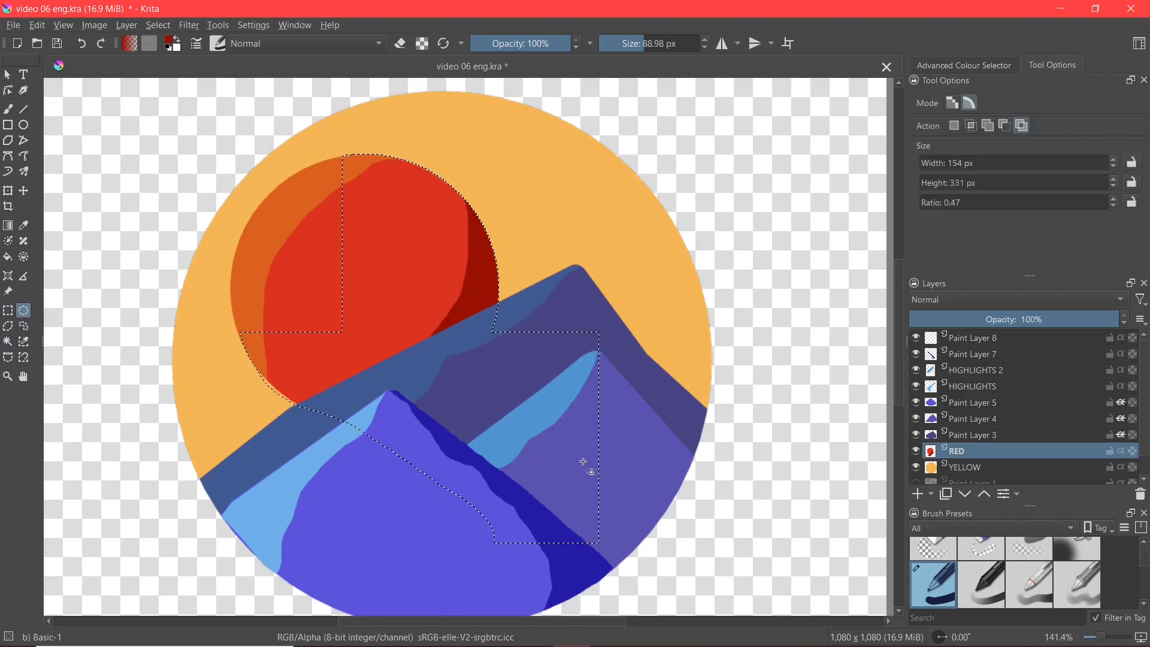
pyautogui.moveTo(631, 572); pyautogui.dragTo(147, 274)
# Step: Paint and fill the combined selection with dark red as a test, undo it, and deselect
pyautogui.click(8, 109)
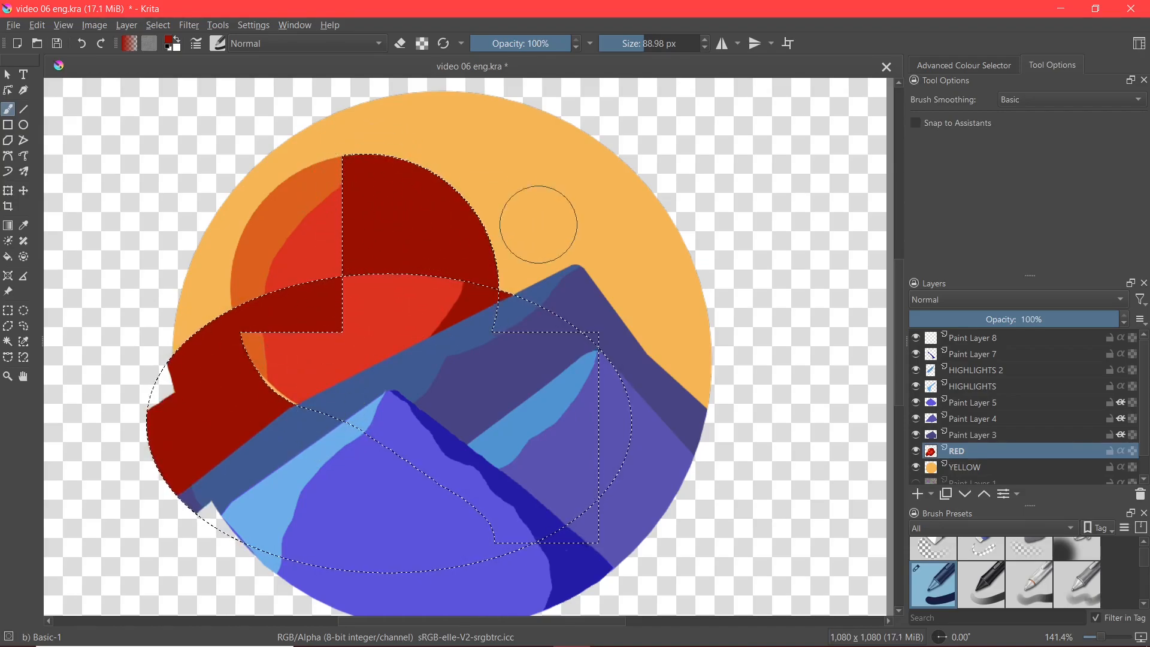
pyautogui.hotkey('shift', 'BackSpace')
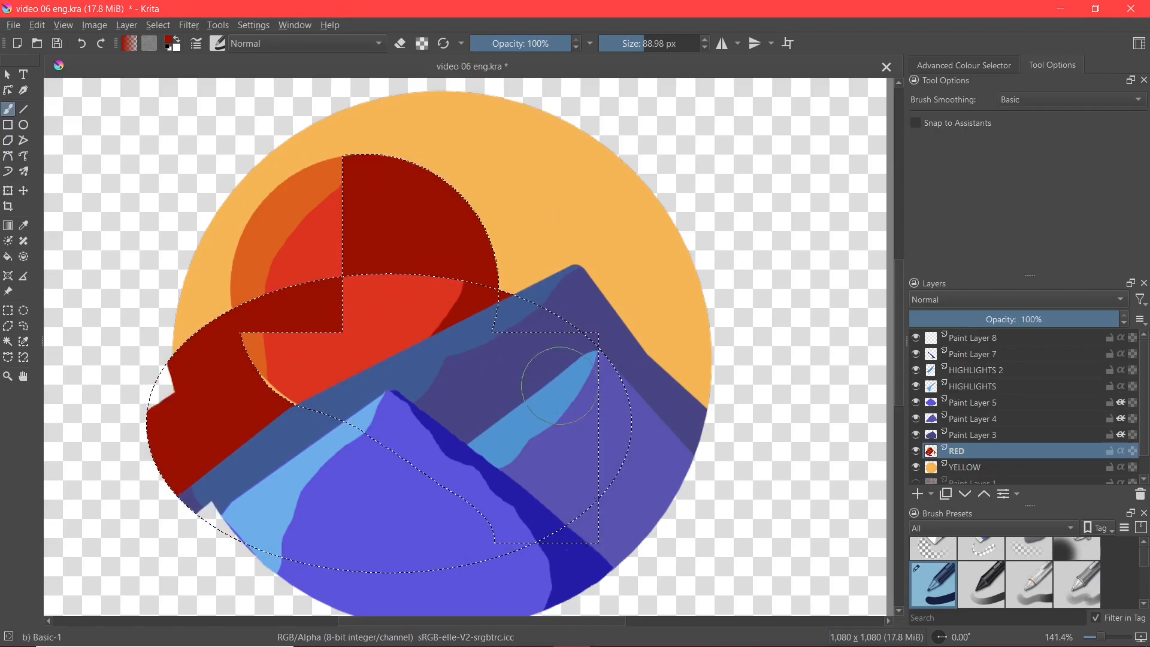
pyautogui.hotkey('ctrl', 'z')
pyautogui.hotkey('ctrl', 'z')
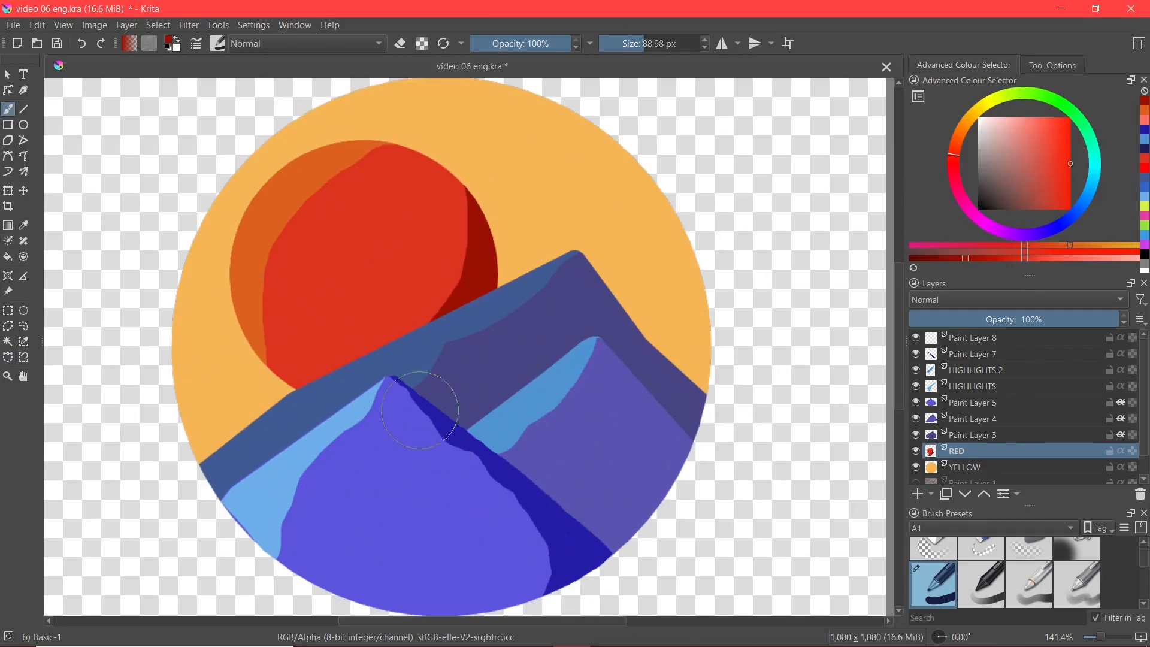
pyautogui.scroll(1, 347, 358)
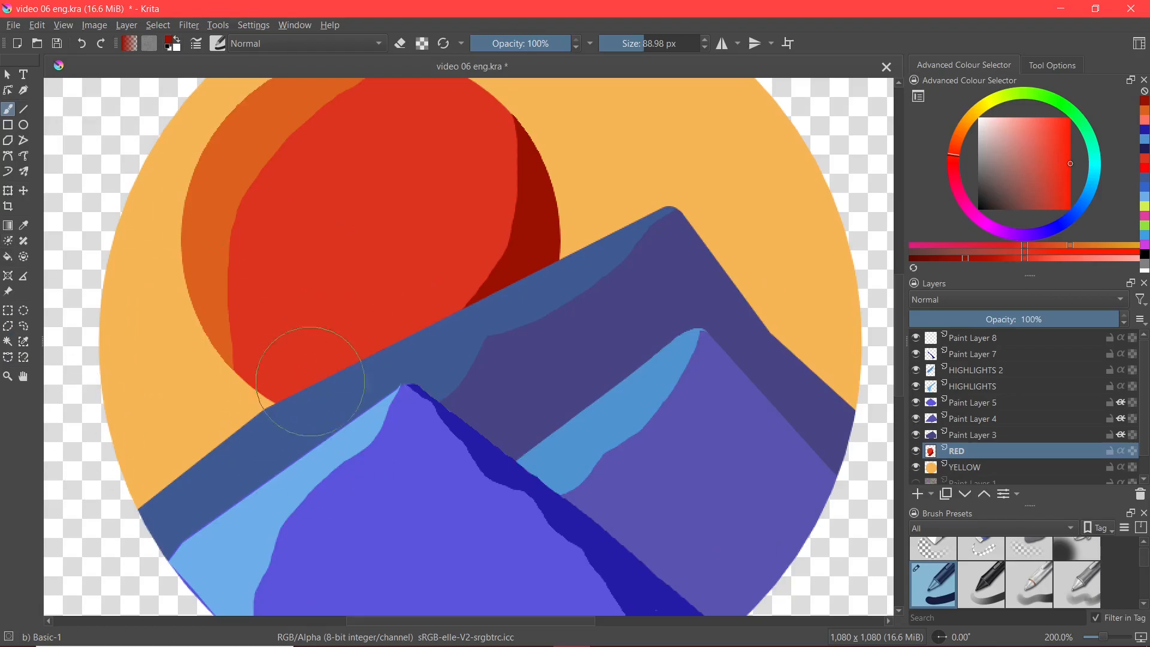
# Step: Inspect the shaded sun and the mountain highlights and shadows up close and across the whole circular illustration
pyautogui.scroll(-1, 355, 328)
pyautogui.moveTo(355, 328); pyautogui.dragTo(433, 301)
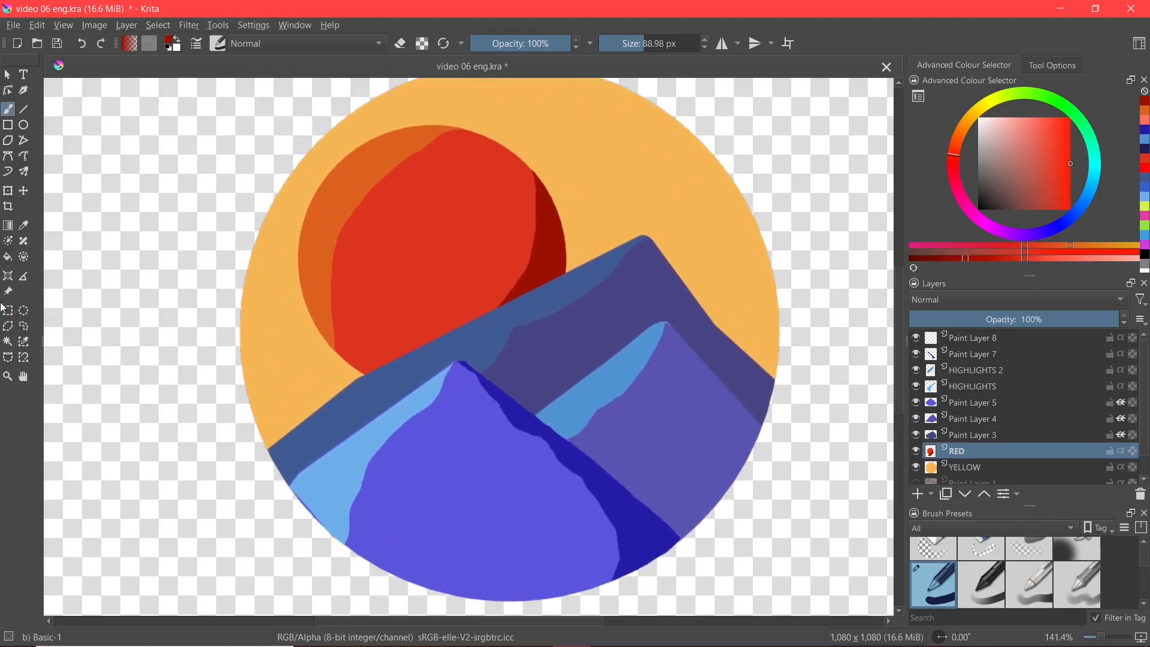
pyautogui.scroll(1, 325, 395)
pyautogui.moveTo(534, 422); pyautogui.dragTo(372, 390)
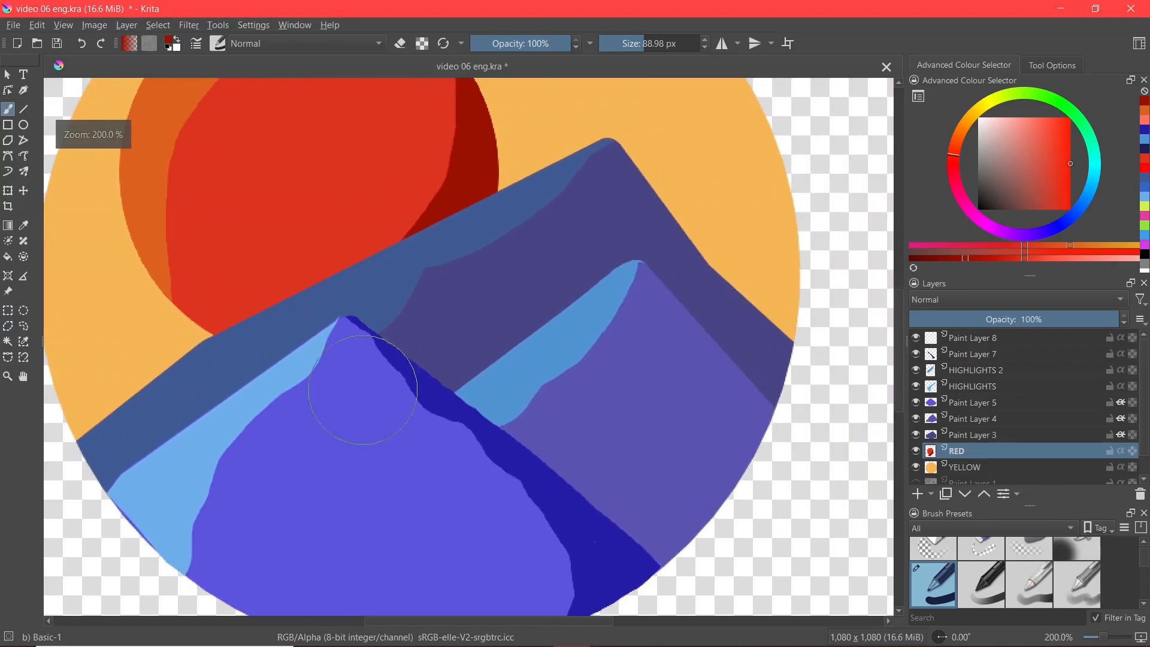
pyautogui.moveTo(398, 185); pyautogui.dragTo(542, 338)
pyautogui.scroll(-1, 513, 278)
pyautogui.scroll(-1, 541, 339)
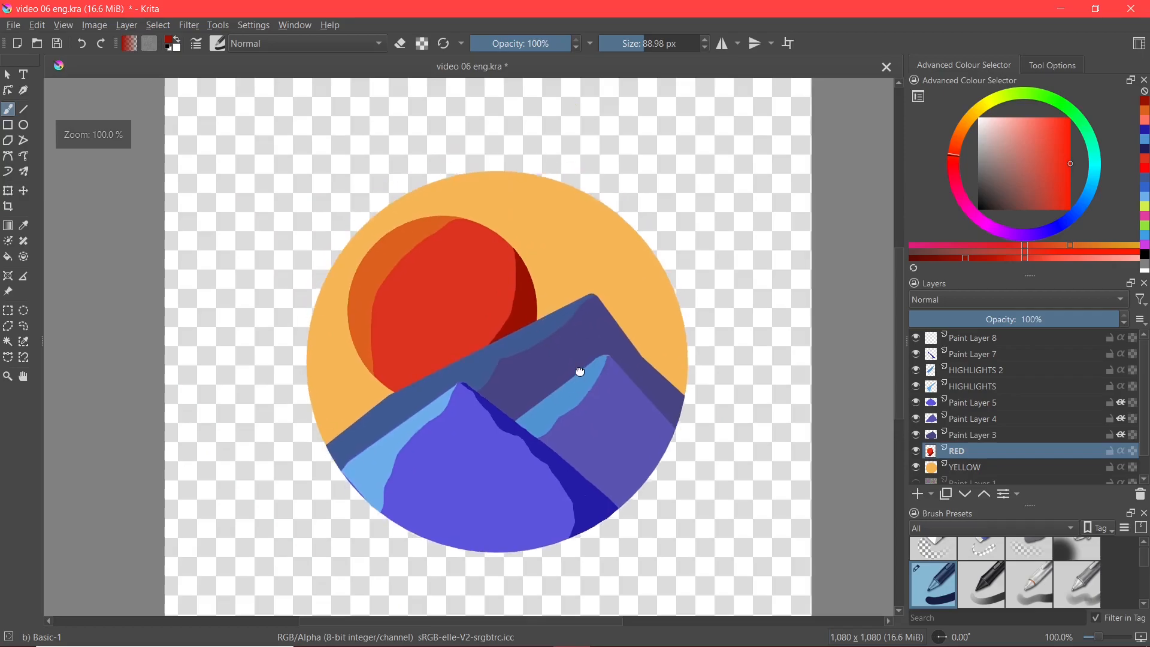
pyautogui.scroll(1, 623, 456)
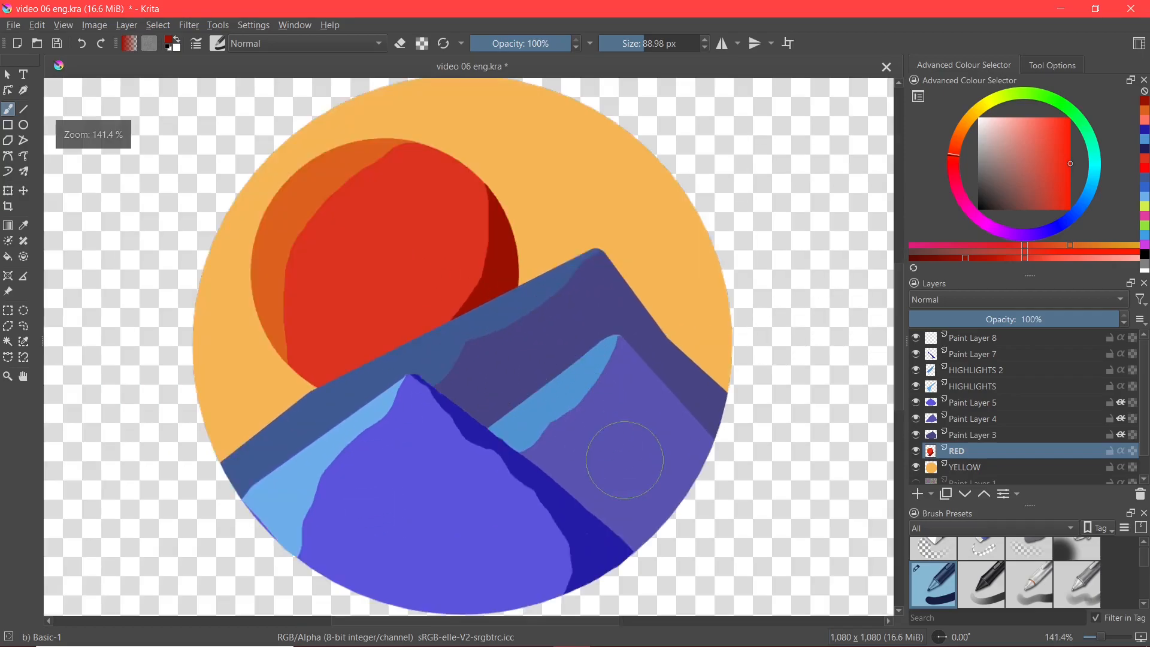
pyautogui.scroll(-1, 639, 462)
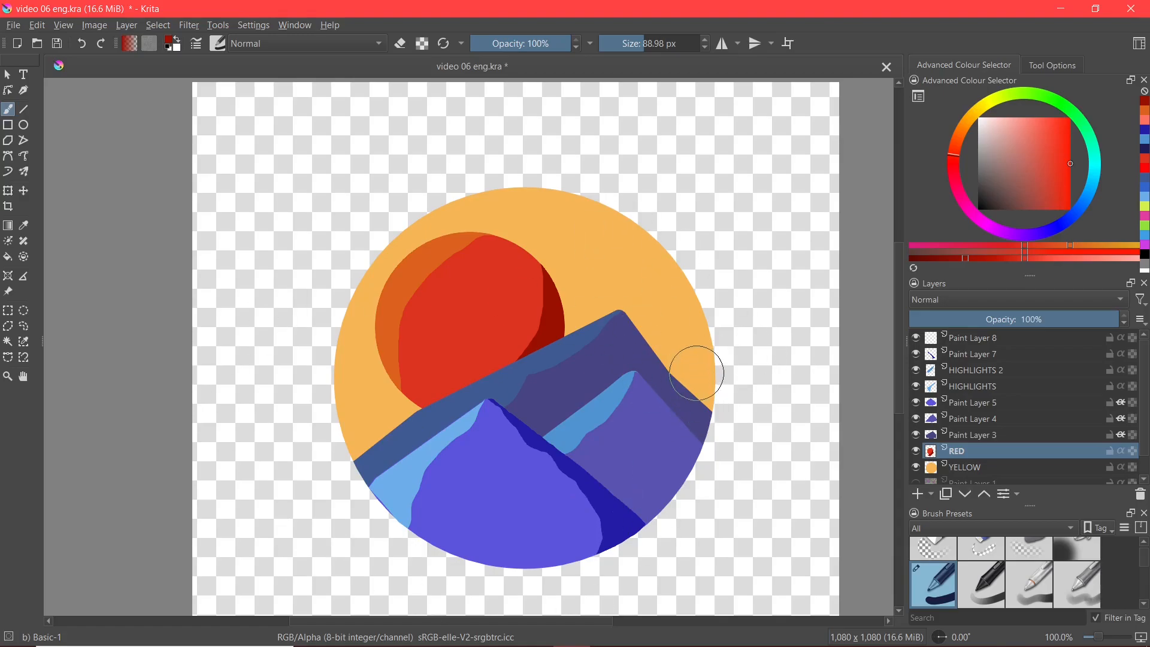
pyautogui.scroll(1, 611, 274)
pyautogui.scroll(-1, 665, 327)
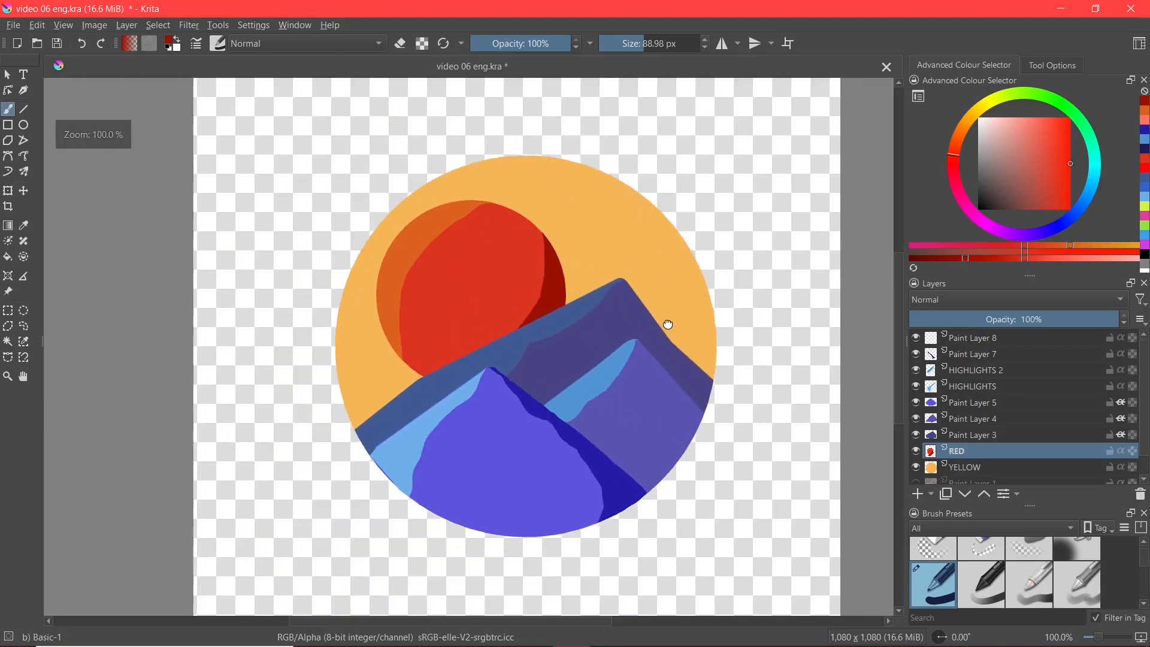